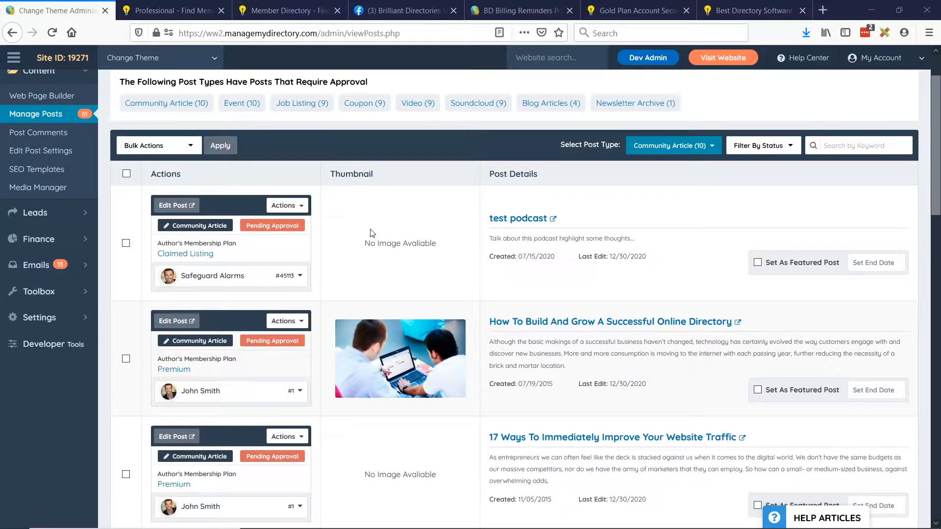
Step: Select all the listed community articles pending approval and apply the Publish bulk action to them
{"action": "left_click", "coordinate": [126, 173]}
{"action": "left_click", "coordinate": [126, 174]}
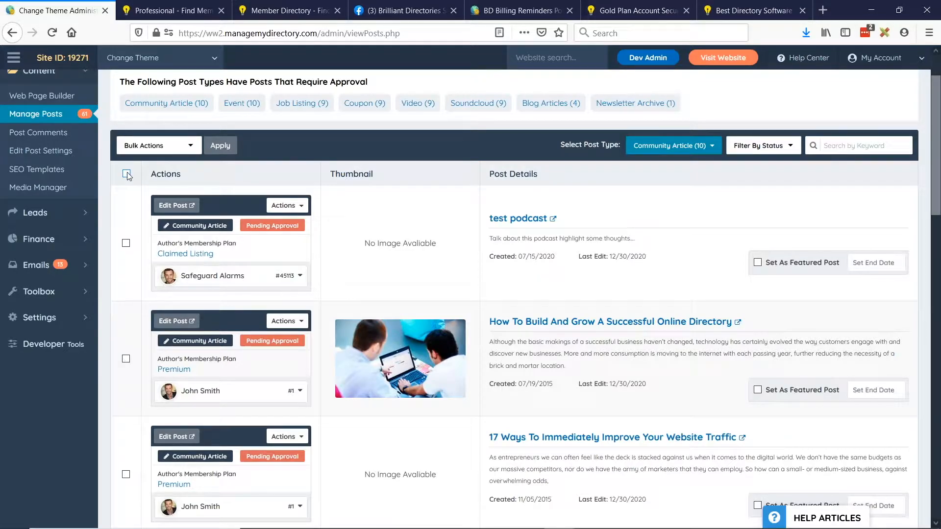
{"action": "left_click", "coordinate": [294, 205]}
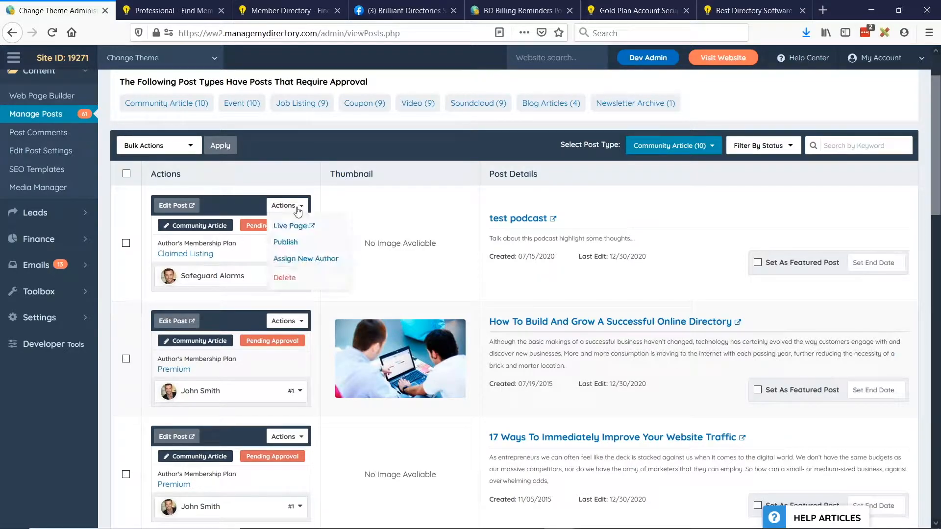
{"action": "left_click", "coordinate": [298, 242]}
{"action": "left_click", "coordinate": [126, 173]}
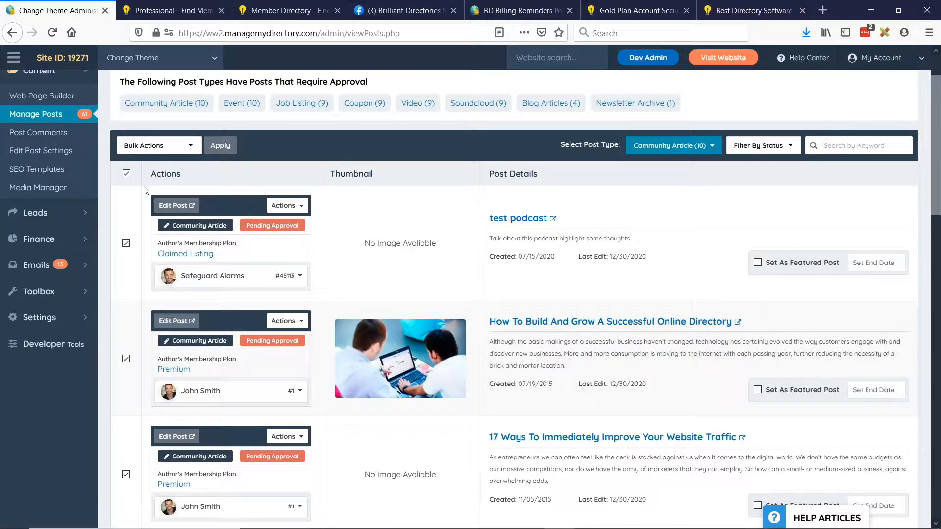
{"action": "left_click", "coordinate": [186, 153]}
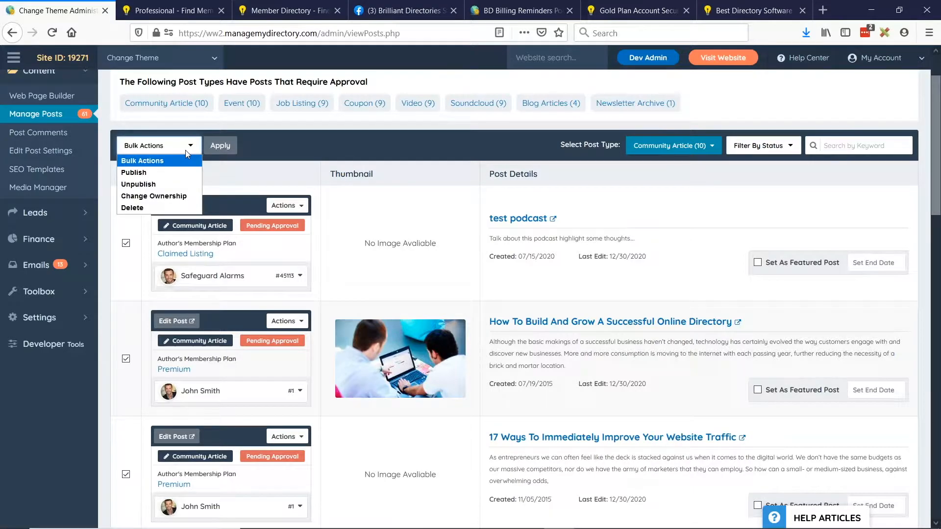
{"action": "left_click", "coordinate": [154, 174]}
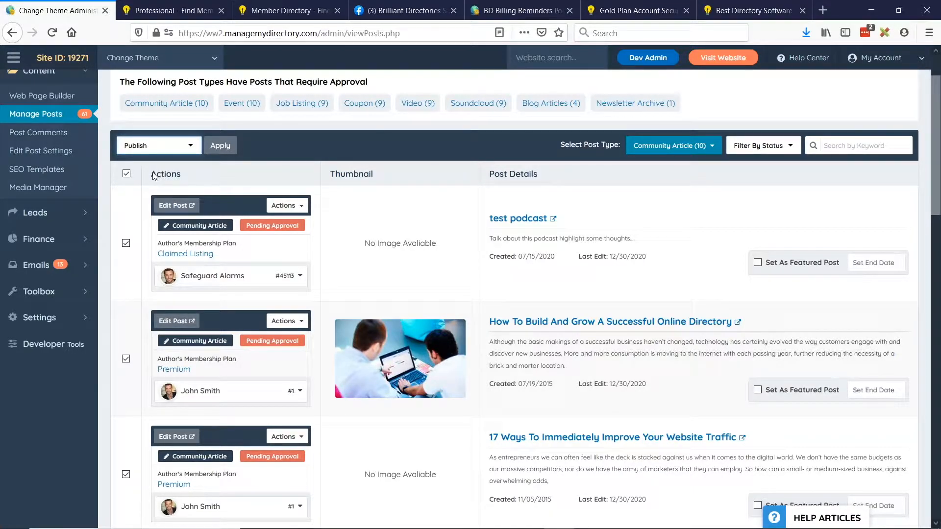
{"action": "left_click", "coordinate": [219, 147]}
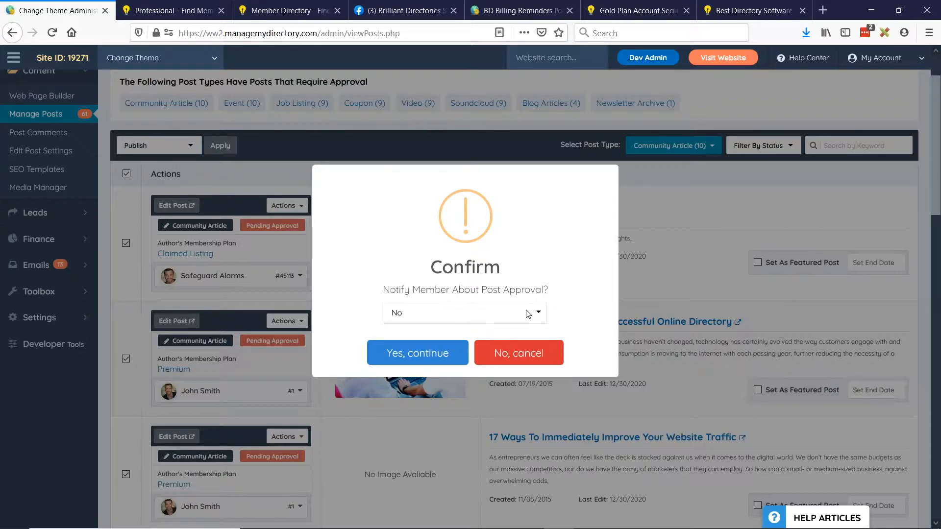
Step: Set the member notification about post approval to Yes, but cancel the bulk publishing
{"action": "left_click", "coordinate": [440, 314]}
{"action": "left_click", "coordinate": [424, 319]}
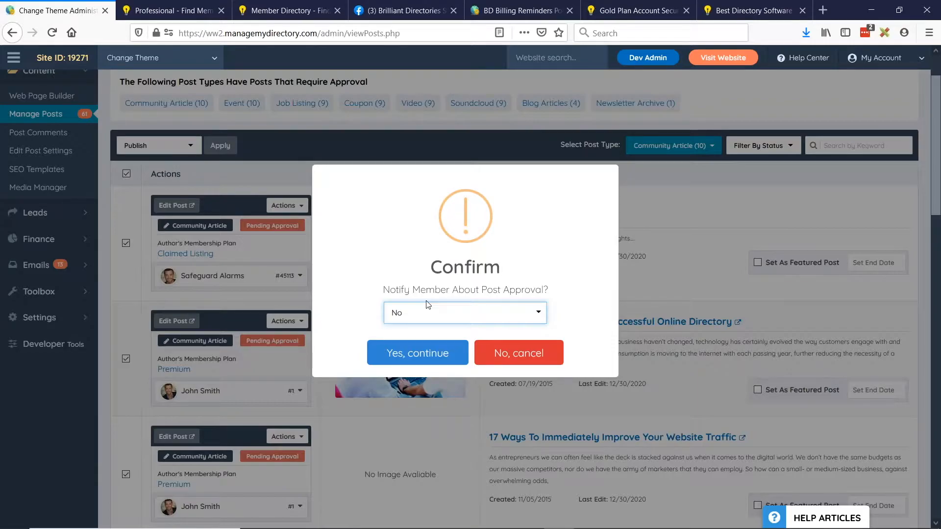
{"action": "left_click", "coordinate": [454, 313]}
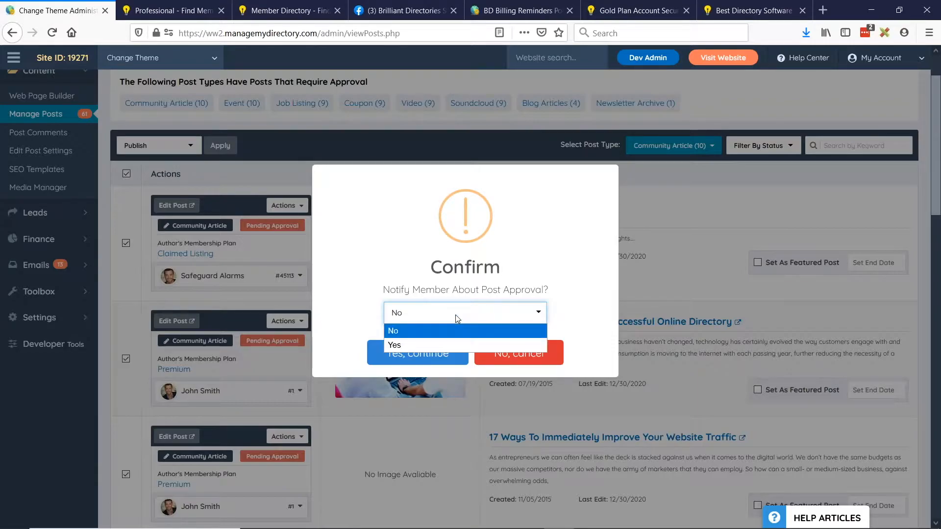
{"action": "left_click", "coordinate": [404, 344]}
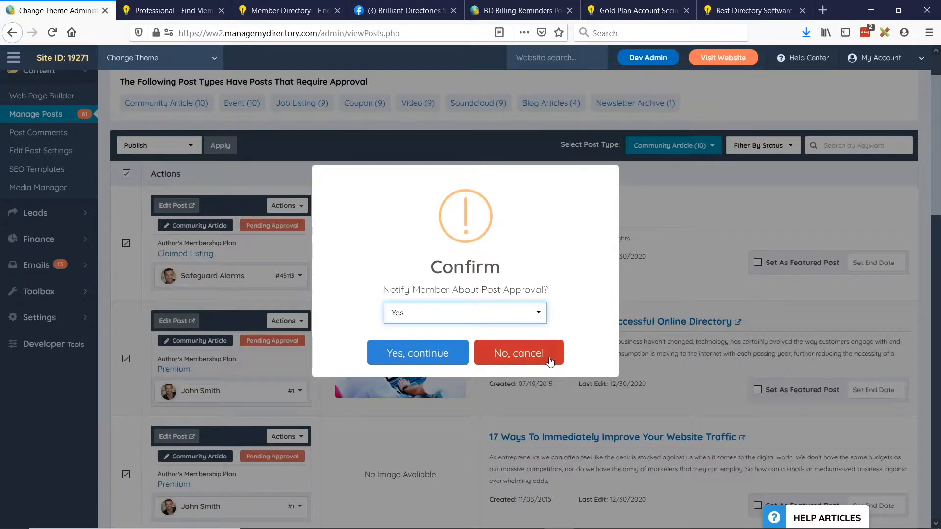
{"action": "left_click", "coordinate": [533, 347]}
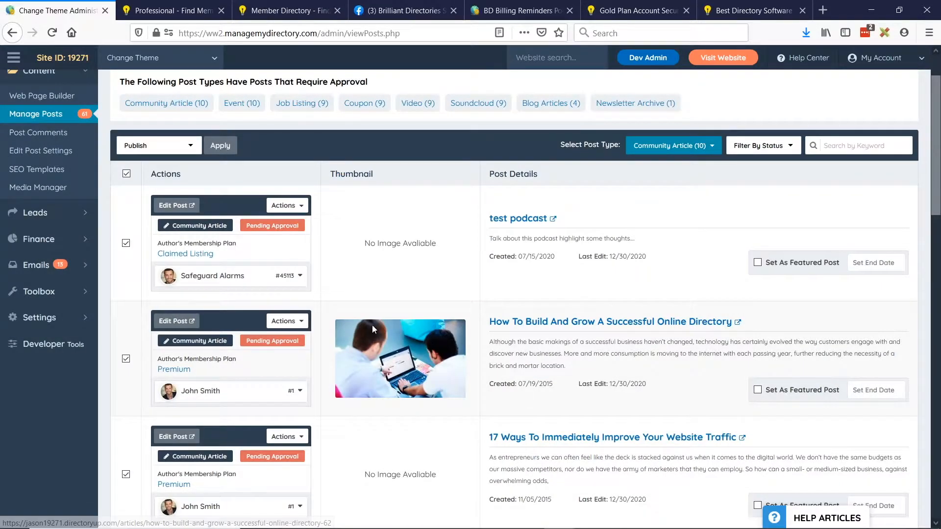
Step: Open the email templates in a separate browser tab and filter them by the keyword "post"
{"action": "mouse_move", "coordinate": [61, 265]}
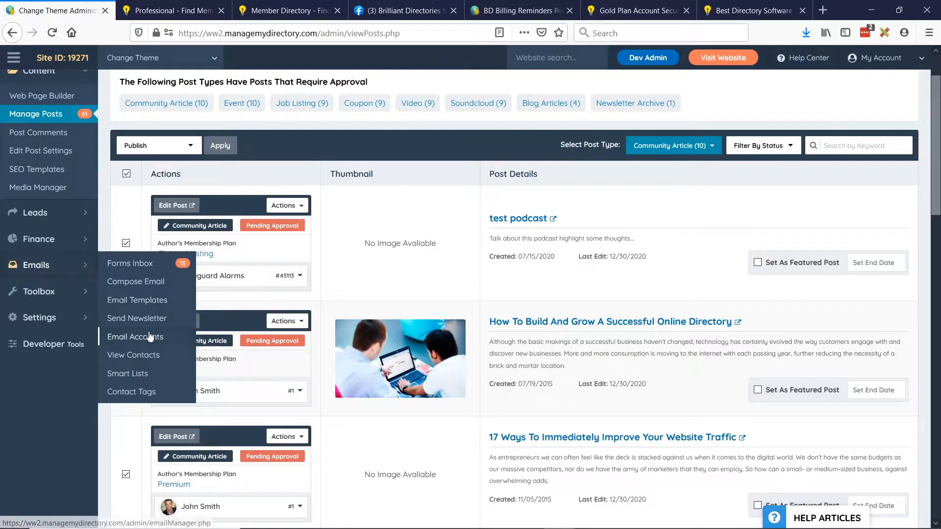
{"action": "middle_click", "coordinate": [150, 305]}
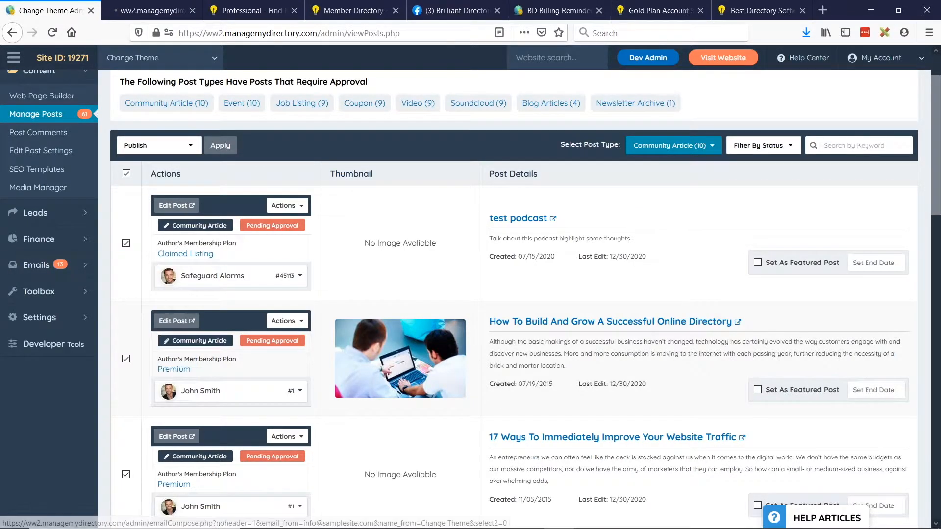
{"action": "left_click", "coordinate": [134, 13]}
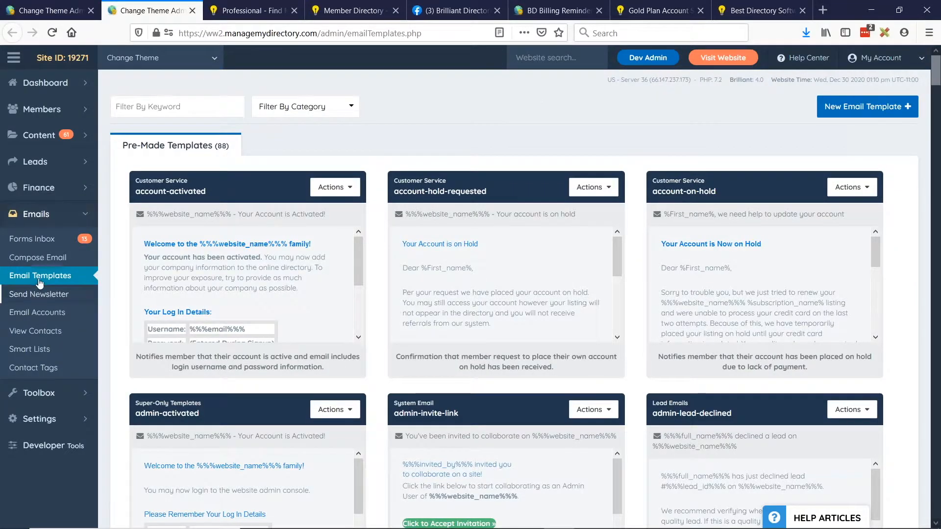
{"action": "left_click", "coordinate": [175, 101]}
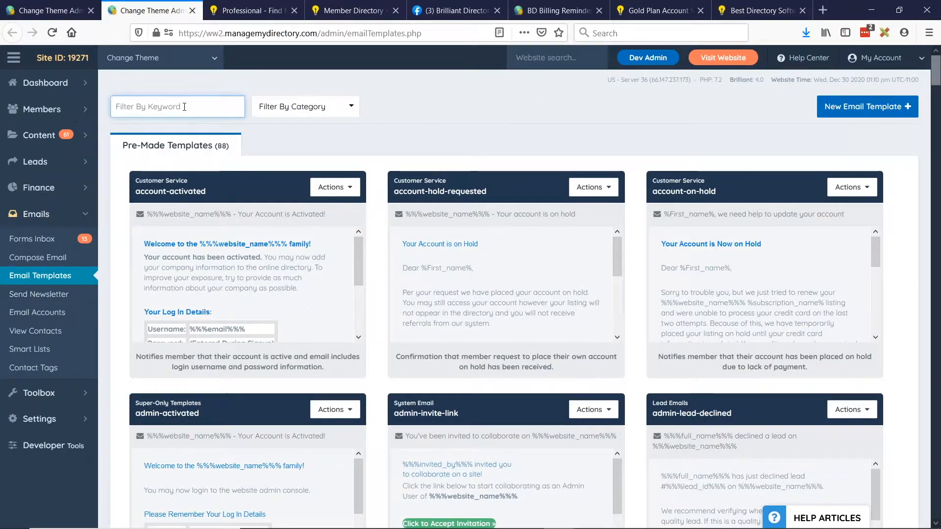
{"action": "type", "text": "post"}
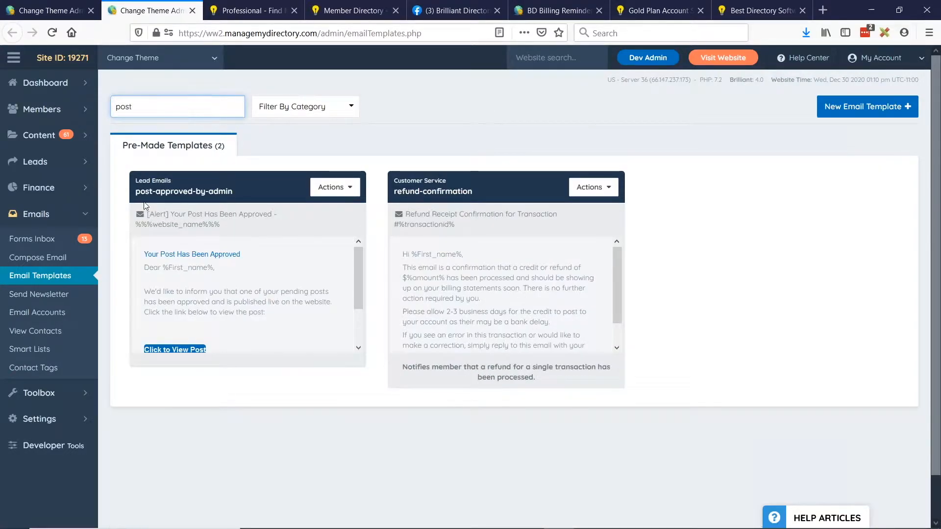
Step: Preview the post-approved-by-admin email template, read its message text and close the preview
{"action": "left_click", "coordinate": [331, 189]}
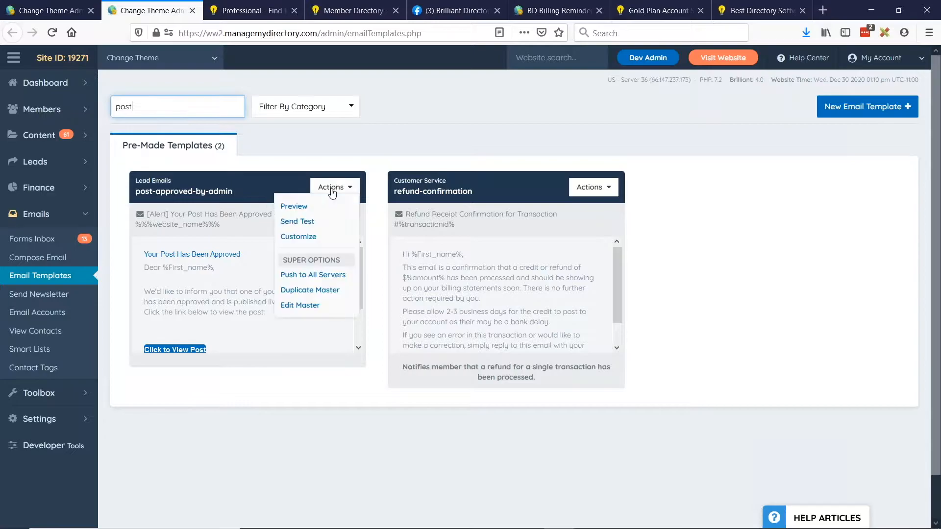
{"action": "left_click", "coordinate": [295, 207]}
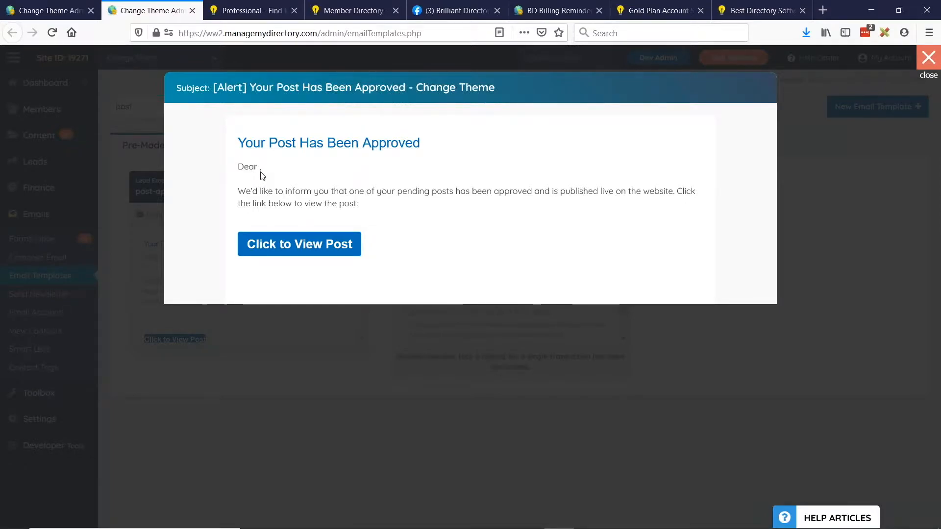
{"action": "left_click_drag", "start_coordinate": [246, 192], "coordinate": [313, 193]}
{"action": "left_click", "coordinate": [354, 198]}
{"action": "left_click", "coordinate": [815, 278]}
{"action": "key", "text": "alt+Tab"}
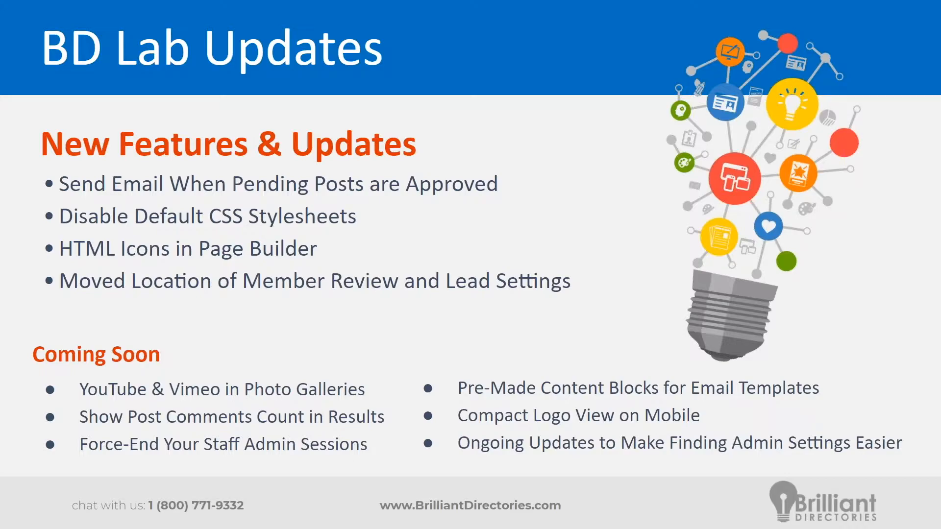
{"action": "key", "text": "alt+Tab"}
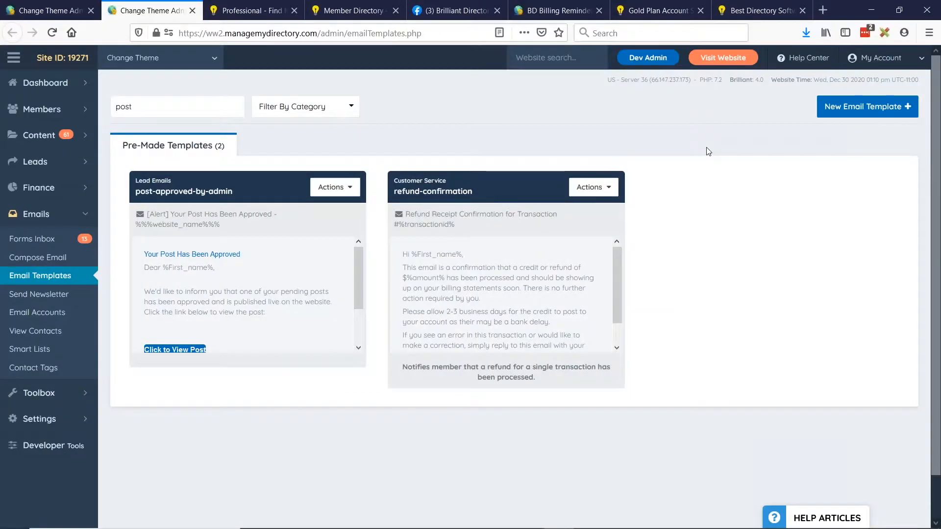
Step: Open the Web Page Builder page list and look over the website's live homepage in a separate tab
{"action": "left_click", "coordinate": [79, 136]}
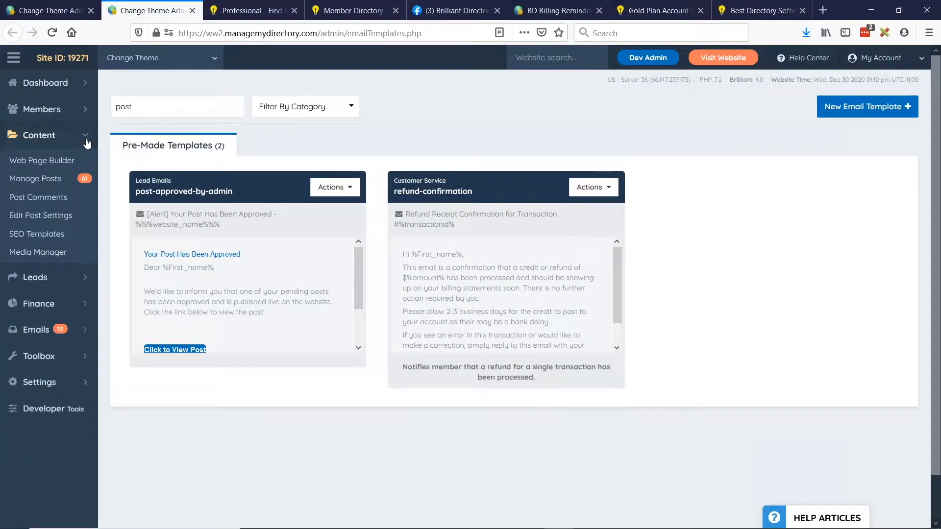
{"action": "left_click", "coordinate": [39, 162]}
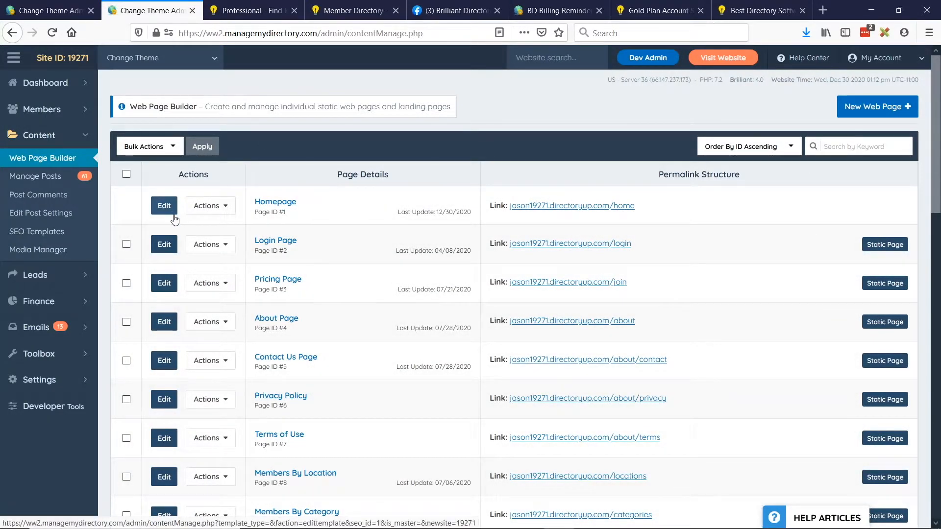
{"action": "left_click", "coordinate": [720, 59]}
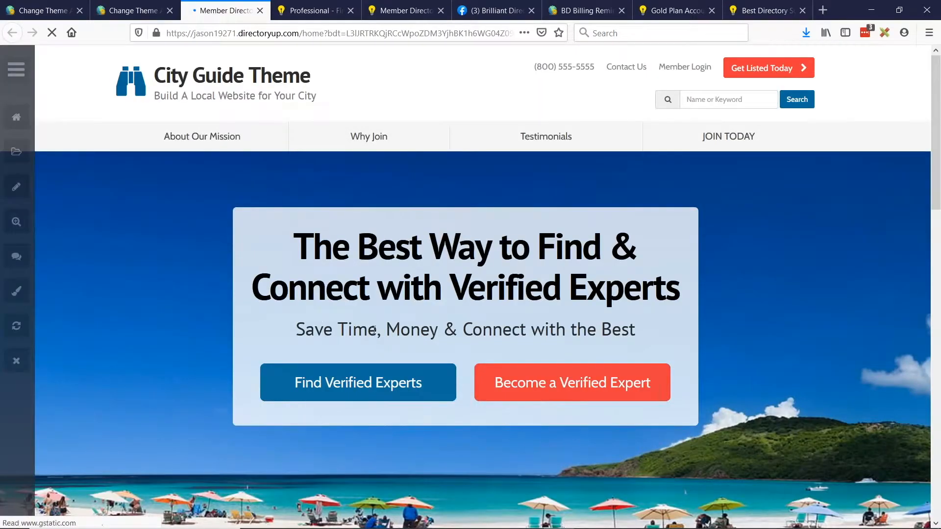
{"action": "scroll", "coordinate": [199, 272], "scroll_direction": "down", "scroll_amount": 3}
{"action": "scroll", "coordinate": [200, 271], "scroll_direction": "down", "scroll_amount": 5}
{"action": "scroll", "coordinate": [195, 175], "scroll_direction": "up", "scroll_amount": 10}
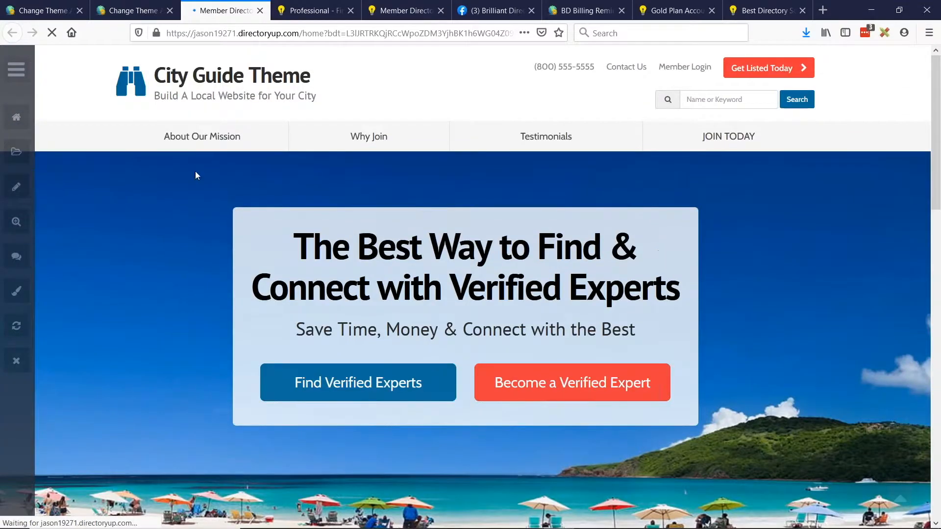
Step: Edit the Homepage in the Web Page Builder, enable Disable Default CSS Stylesheets in its display options and save the page
{"action": "left_click", "coordinate": [135, 10]}
{"action": "left_click", "coordinate": [162, 210]}
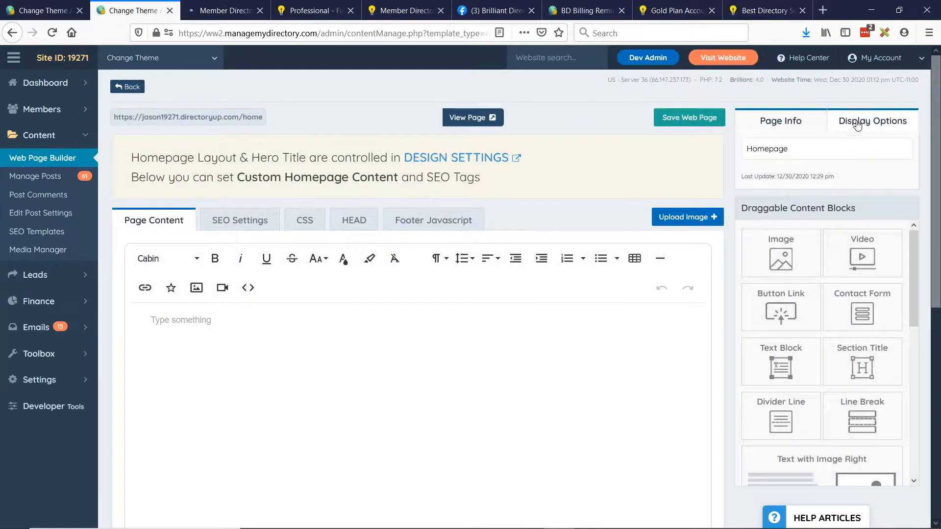
{"action": "left_click", "coordinate": [867, 129]}
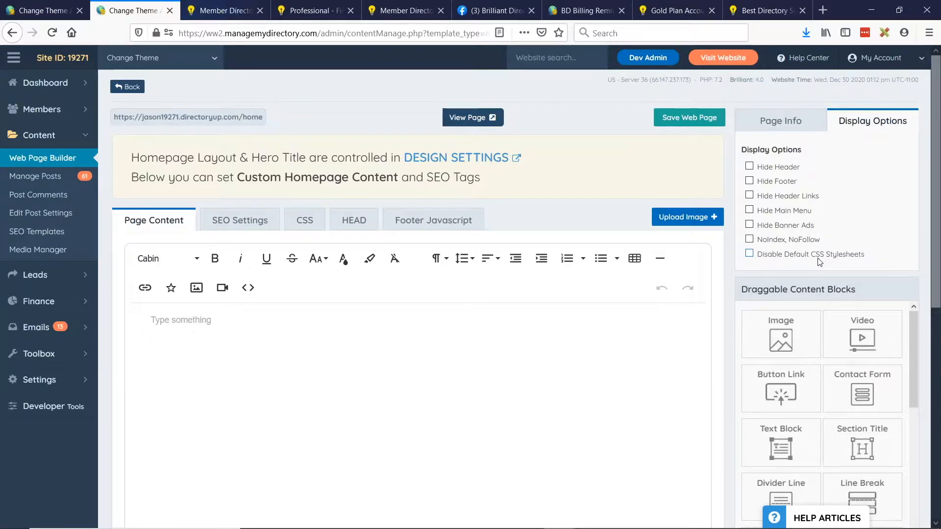
{"action": "left_click", "coordinate": [749, 253]}
{"action": "left_click", "coordinate": [710, 117]}
Step: Duplicate the live homepage's browser tab and examine how the page renders without the default stylesheets
{"action": "left_click", "coordinate": [223, 11]}
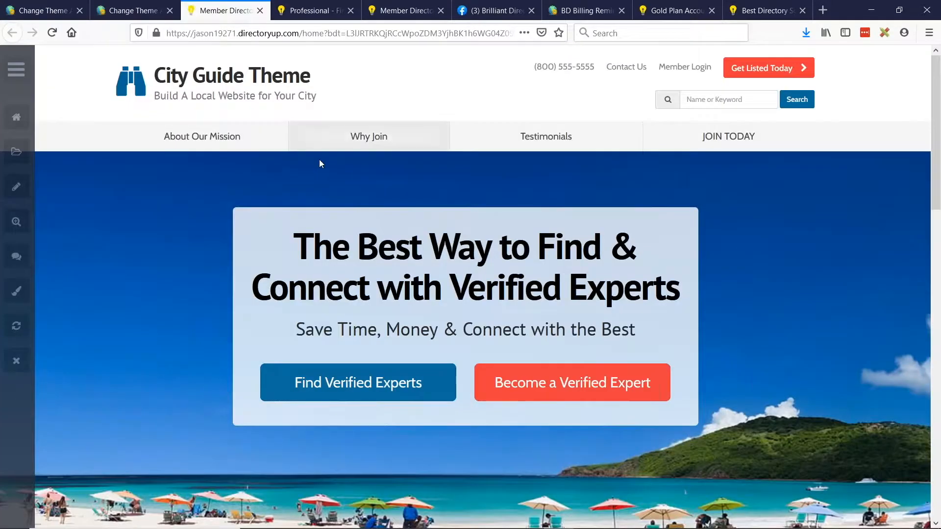
{"action": "right_click", "coordinate": [216, 8]}
{"action": "left_click", "coordinate": [254, 48]}
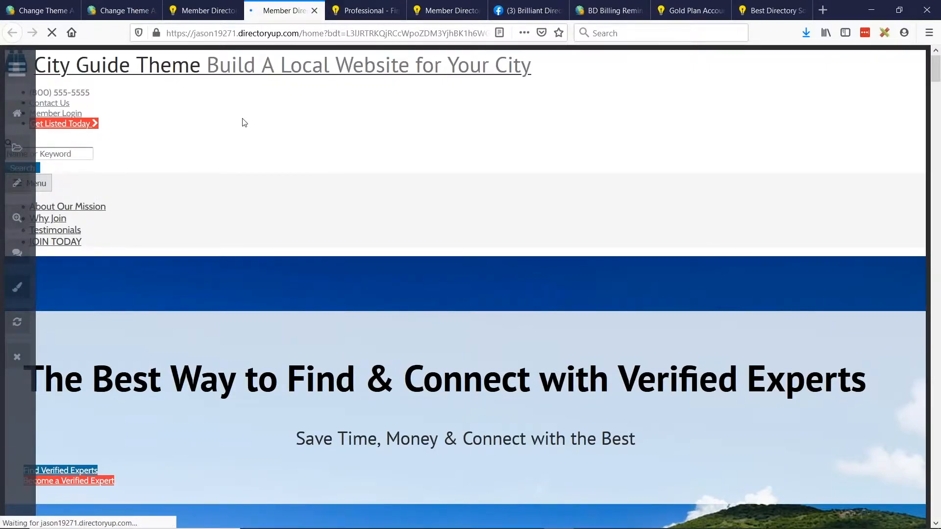
{"action": "scroll", "coordinate": [246, 147], "scroll_direction": "down", "scroll_amount": 3}
{"action": "scroll", "coordinate": [296, 188], "scroll_direction": "down", "scroll_amount": 10}
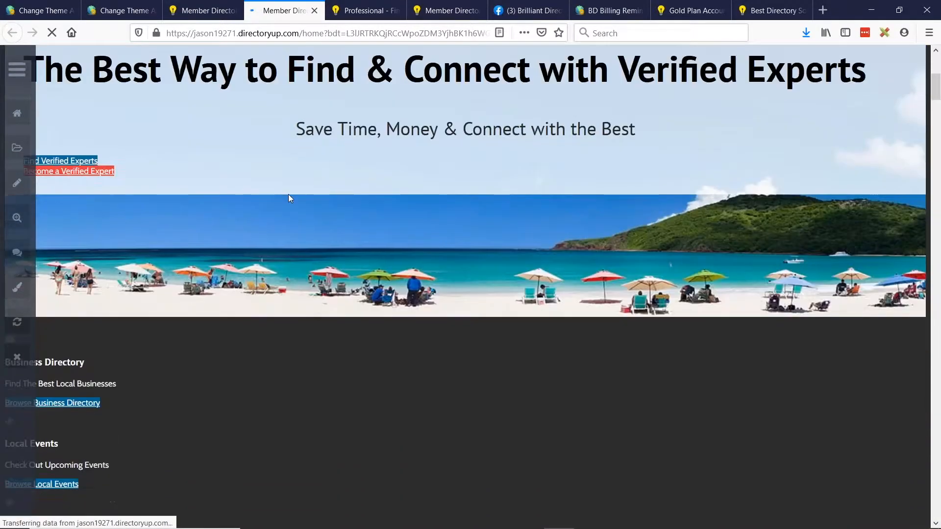
{"action": "scroll", "coordinate": [204, 251], "scroll_direction": "down", "scroll_amount": 15}
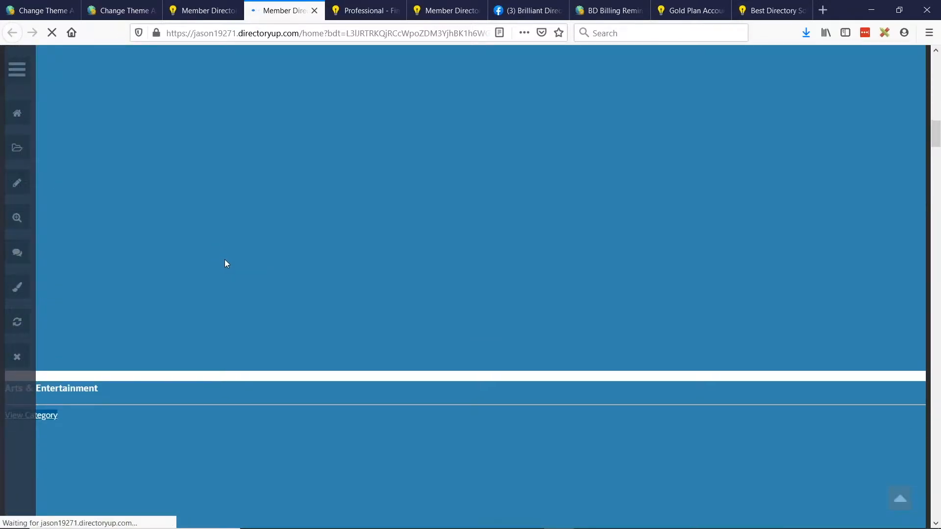
{"action": "scroll", "coordinate": [207, 335], "scroll_direction": "down", "scroll_amount": 15}
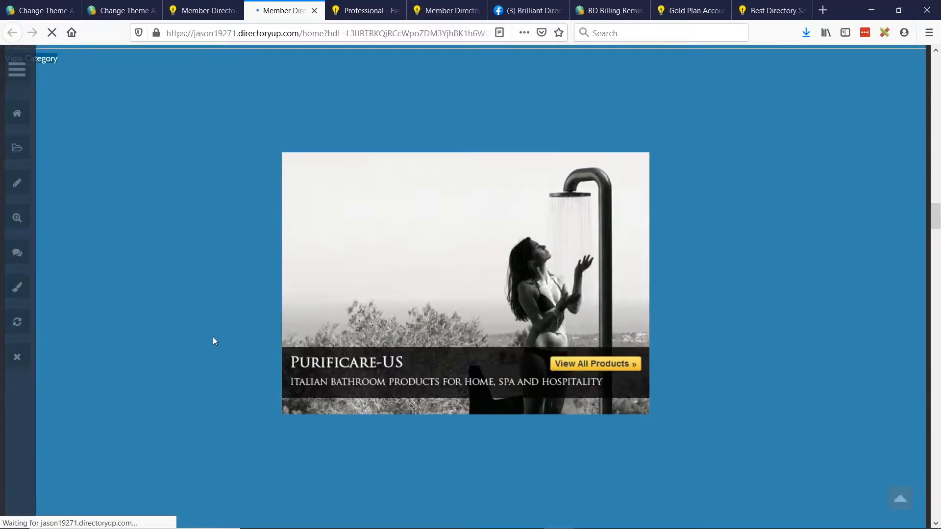
{"action": "scroll", "coordinate": [289, 290], "scroll_direction": "up", "scroll_amount": 20}
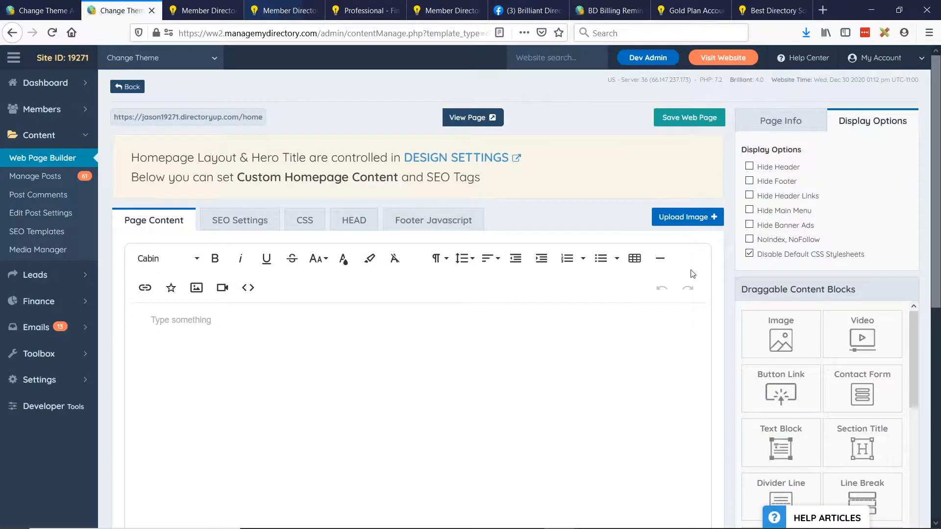
Step: Turn off Disable Default CSS Stylesheets in the Homepage's display options
{"action": "left_click", "coordinate": [748, 253]}
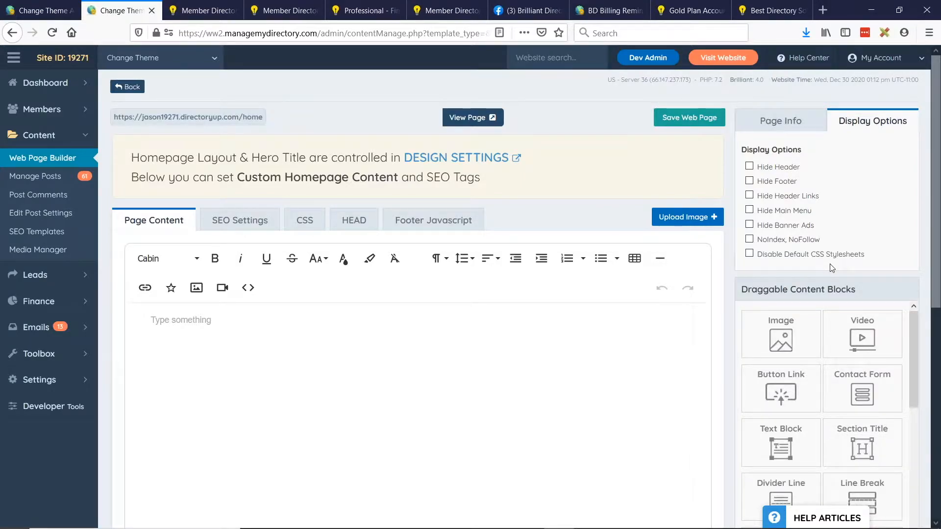
Step: Open the website's Advanced Settings in a separate browser tab
{"action": "middle_click", "coordinate": [49, 417]}
{"action": "left_click", "coordinate": [164, 7]}
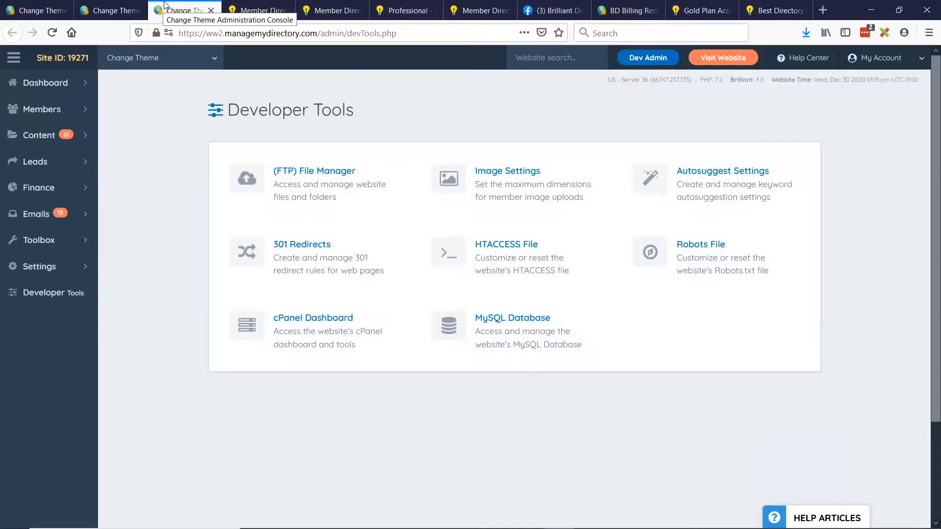
{"action": "left_click", "coordinate": [76, 268]}
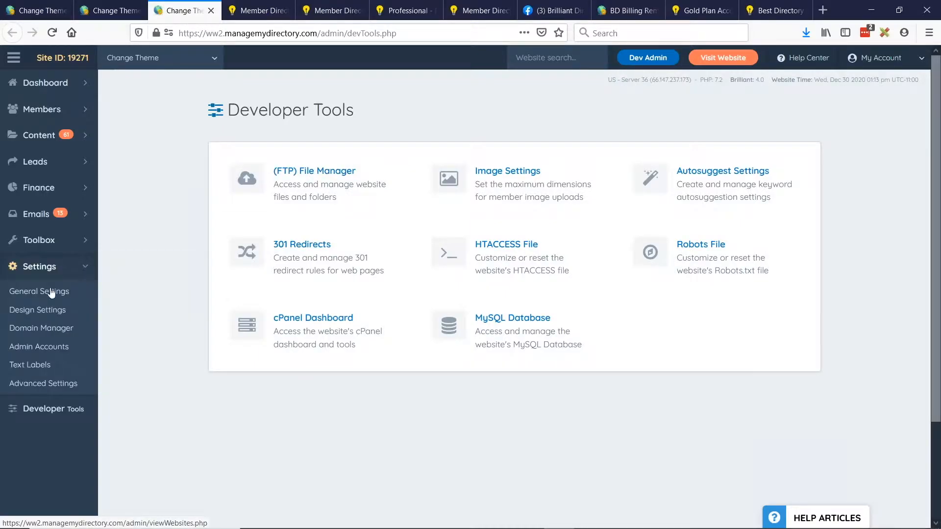
{"action": "left_click", "coordinate": [30, 388]}
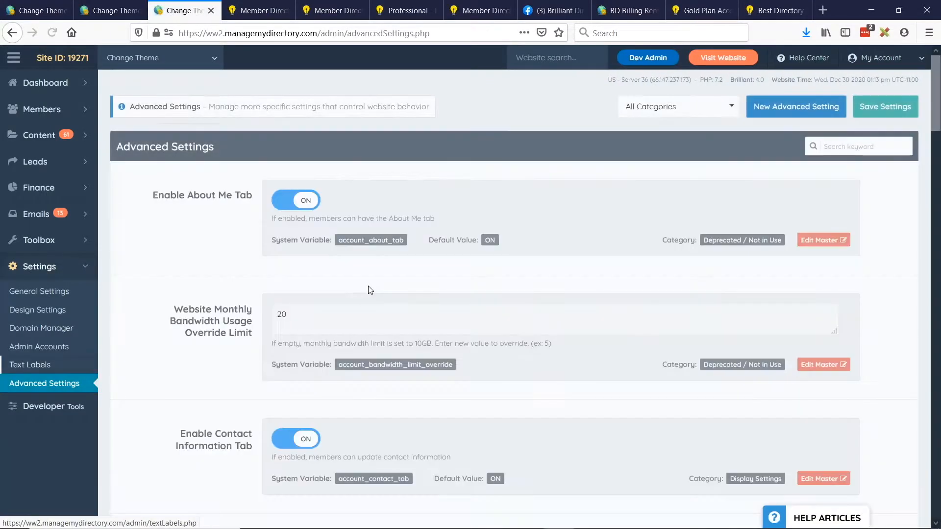
Step: Search the Advanced Settings for stylesheet
{"action": "left_click", "coordinate": [866, 146]}
{"action": "type", "text": "s"}
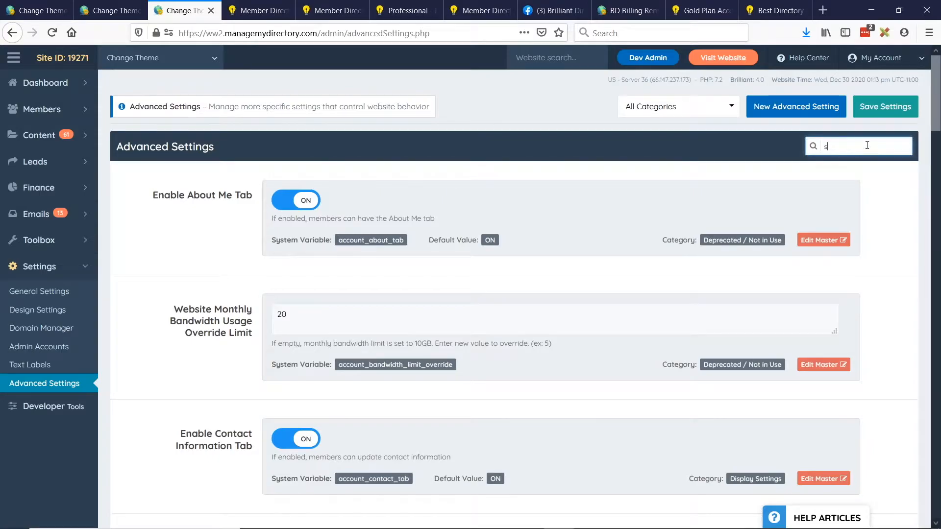
{"action": "type", "text": "tylesheet"}
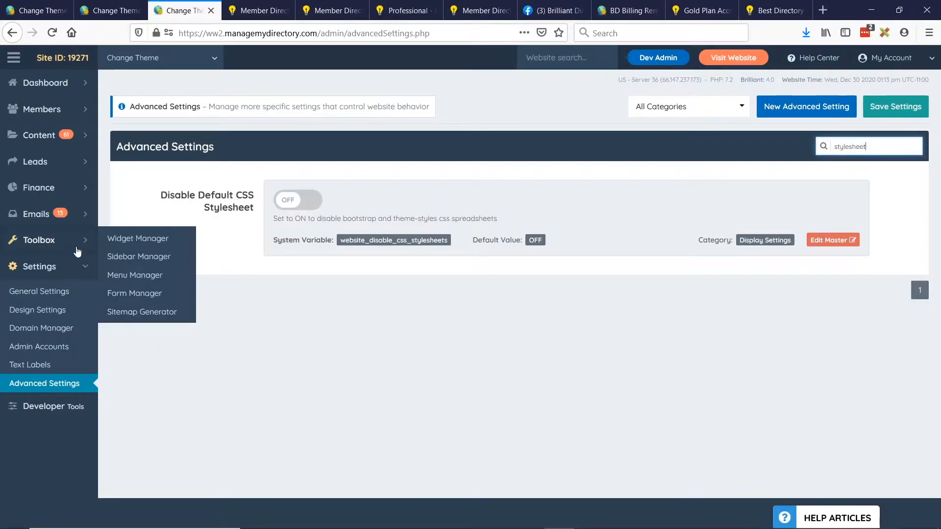
Step: Try the site-wide Disable Default CSS Stylesheet setting by switching it on, and return it to off without saving
{"action": "left_click_drag", "start_coordinate": [157, 199], "coordinate": [257, 212]}
{"action": "left_click", "coordinate": [305, 213]}
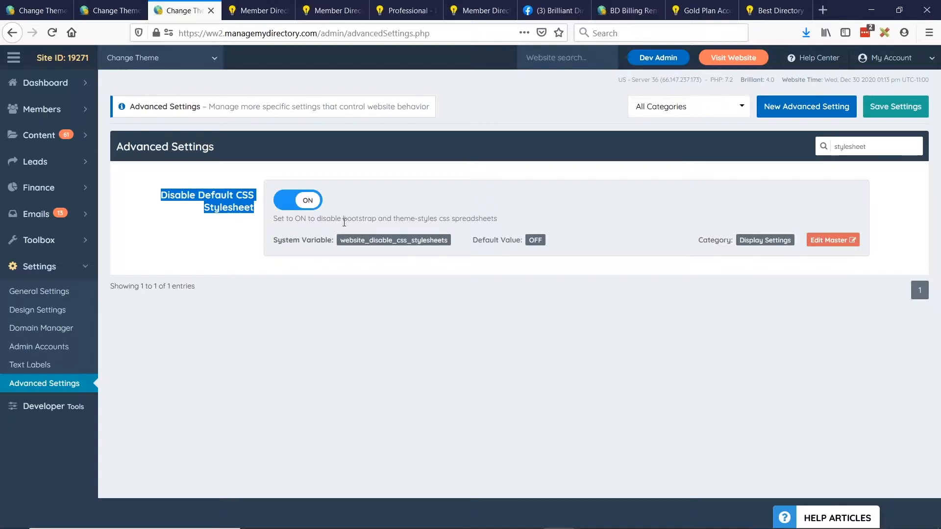
{"action": "left_click", "coordinate": [311, 211]}
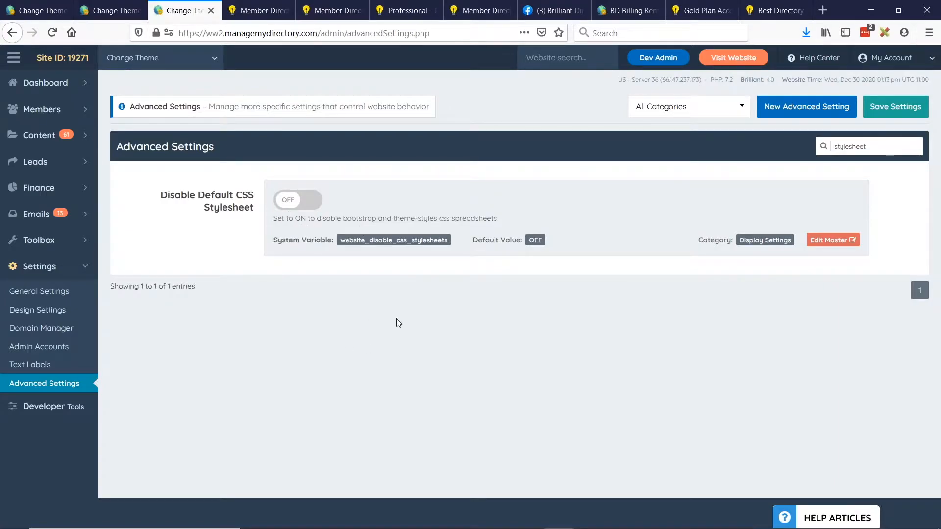
{"action": "key", "text": "alt+Tab"}
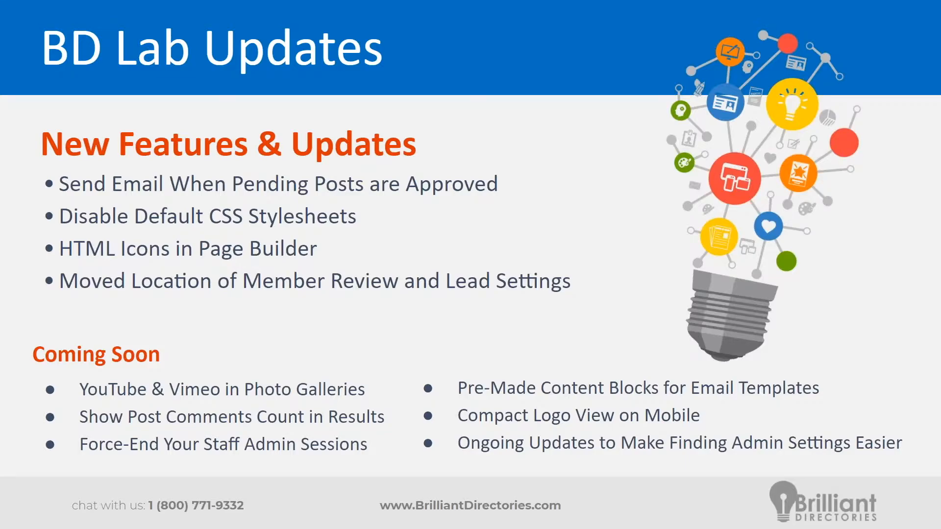
{"action": "key", "text": "alt+Tab"}
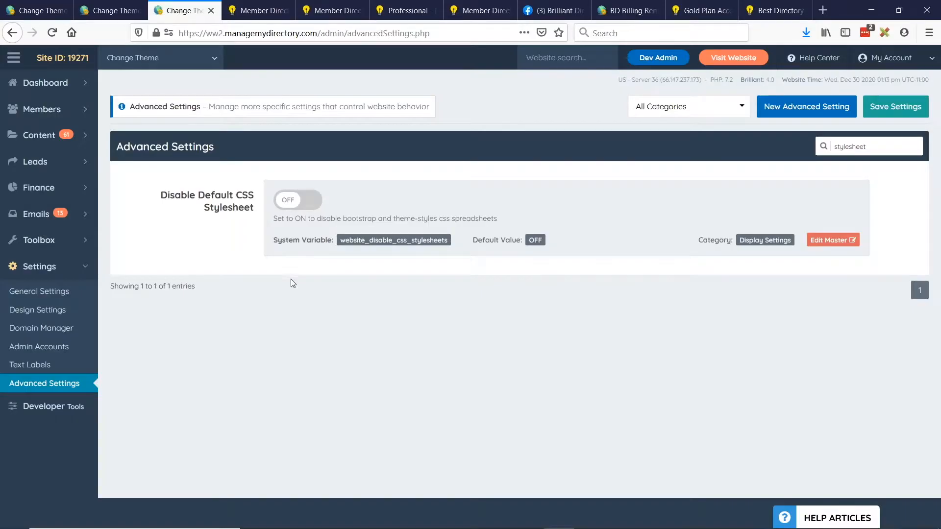
Step: Open the Web Page Builder and start a new web page
{"action": "mouse_move", "coordinate": [66, 135]}
{"action": "left_click", "coordinate": [130, 136]}
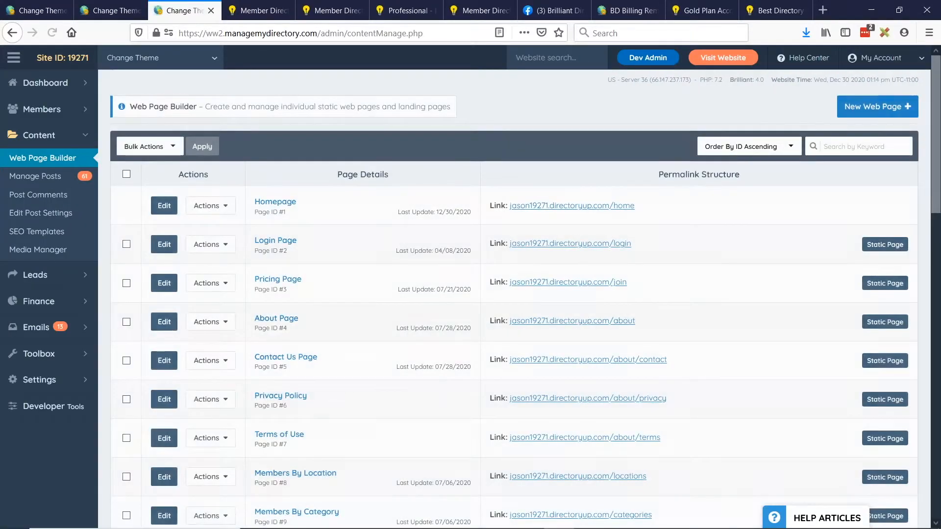
{"action": "left_click", "coordinate": [882, 110]}
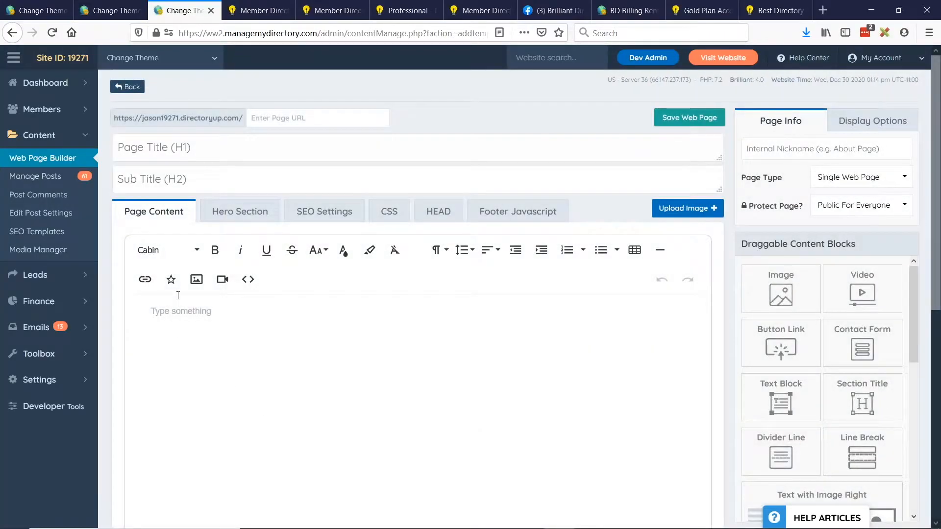
Step: Insert the heavy check mark, slanted X and circled star HTML icons on three separate lines of the page content
{"action": "left_click", "coordinate": [170, 279]}
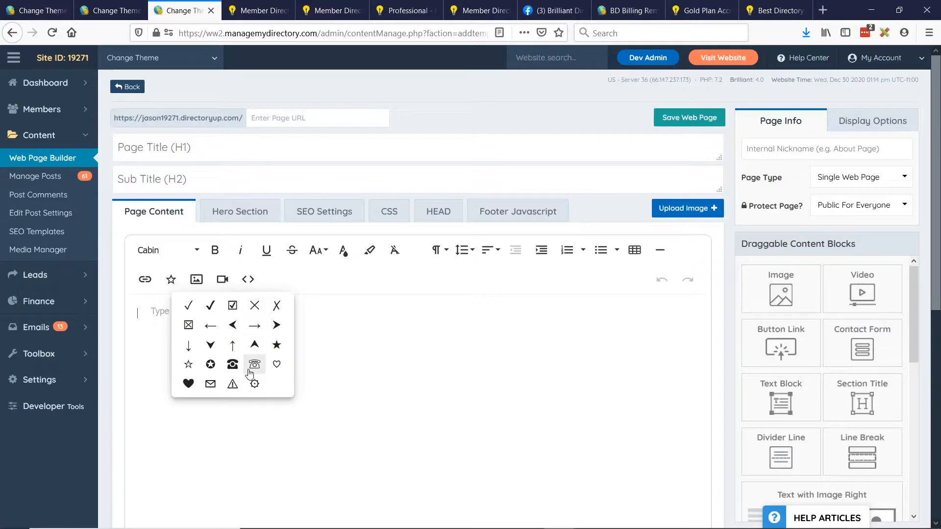
{"action": "left_click", "coordinate": [208, 306]}
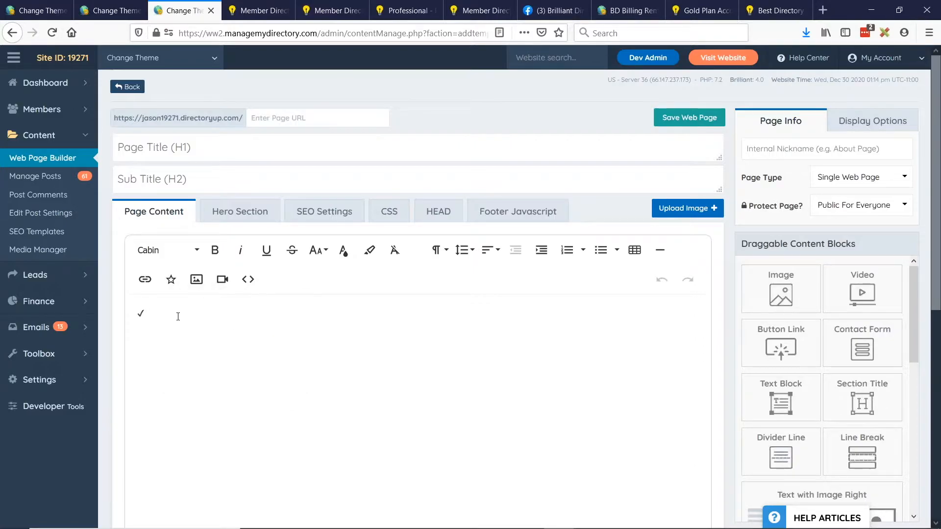
{"action": "left_click", "coordinate": [170, 279]}
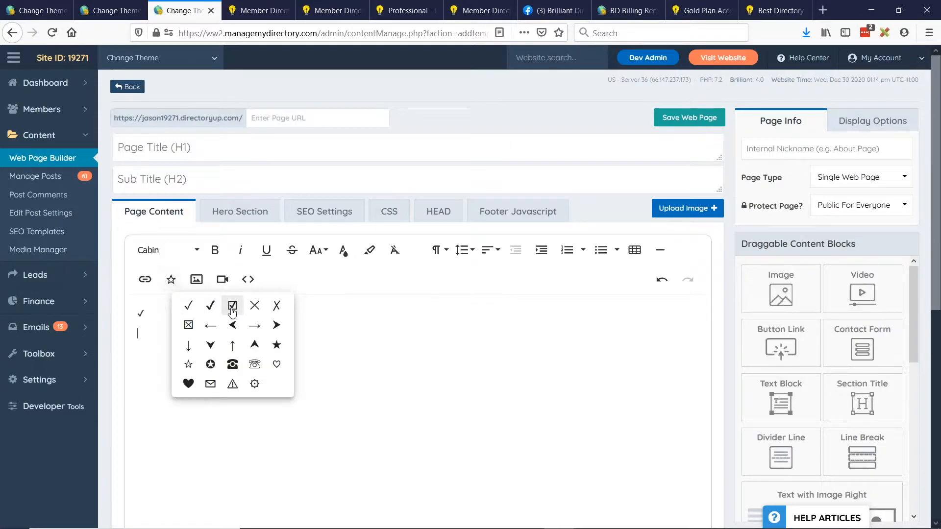
{"action": "left_click", "coordinate": [274, 307]}
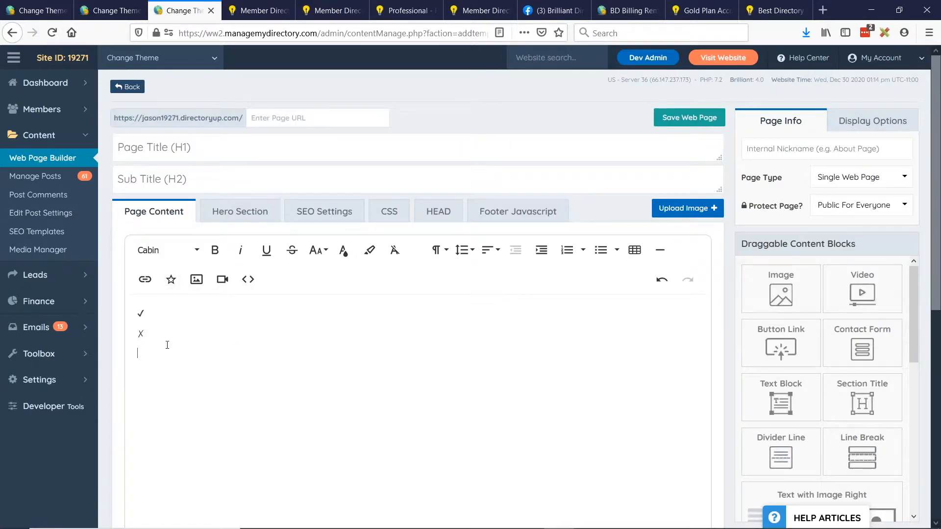
{"action": "left_click", "coordinate": [171, 279]}
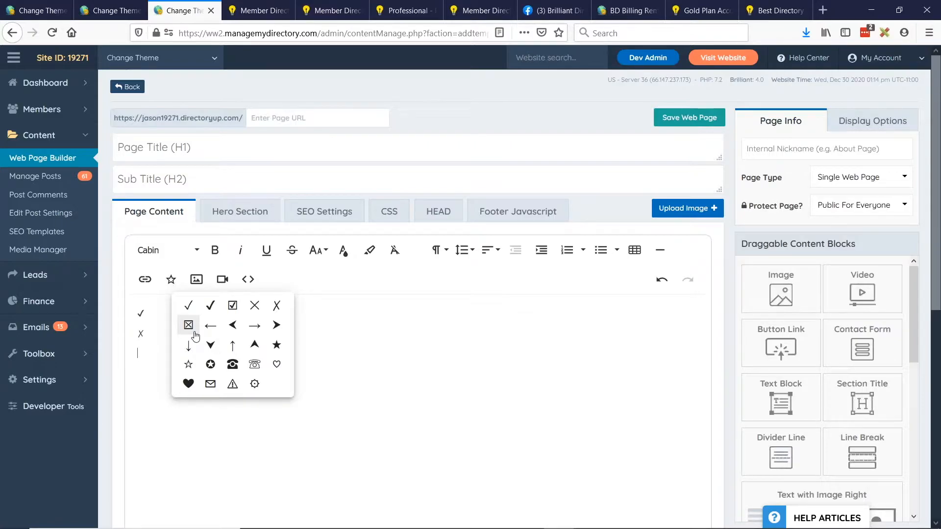
{"action": "left_click", "coordinate": [210, 364]}
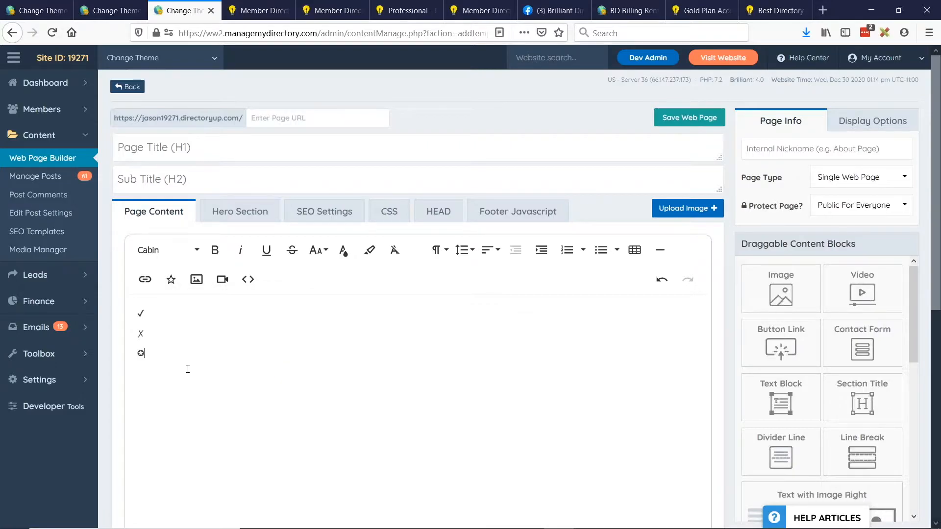
Step: Colour the check mark icon dark green and enlarge its font size
{"action": "left_click_drag", "start_coordinate": [138, 312], "coordinate": [143, 312]}
{"action": "left_click", "coordinate": [344, 250]}
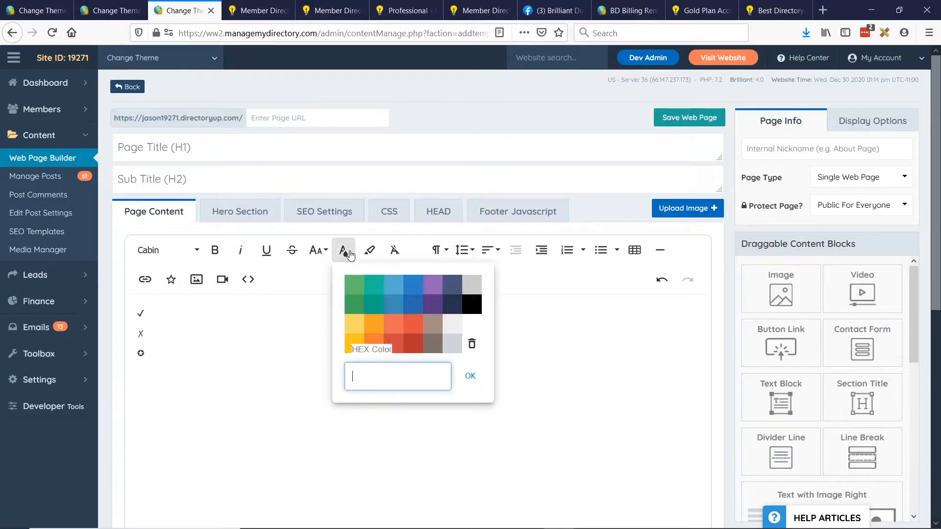
{"action": "left_click", "coordinate": [393, 318]}
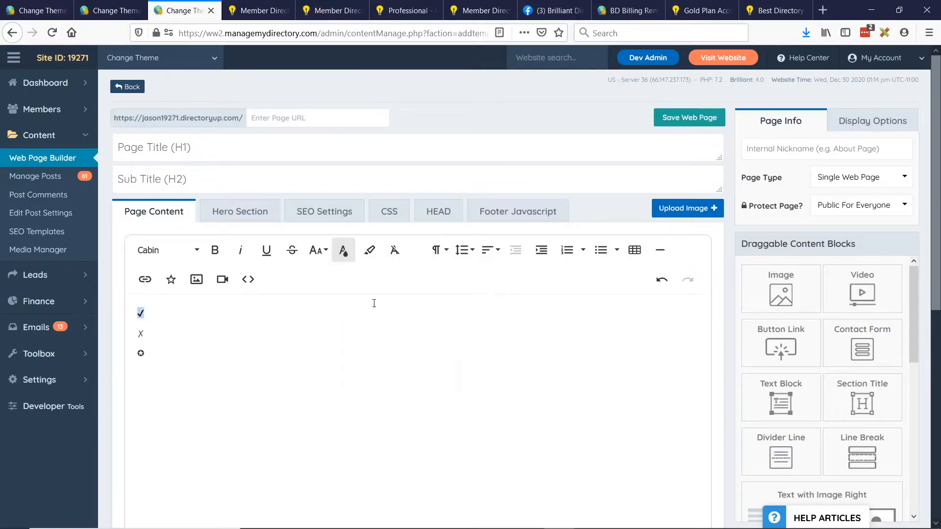
{"action": "left_click", "coordinate": [319, 251]}
{"action": "left_click", "coordinate": [324, 361]}
{"action": "left_click_drag", "start_coordinate": [135, 387], "coordinate": [197, 394]}
Step: Colour the X icon dark red and enlarge its font size
{"action": "left_click_drag", "start_coordinate": [145, 368], "coordinate": [138, 367]}
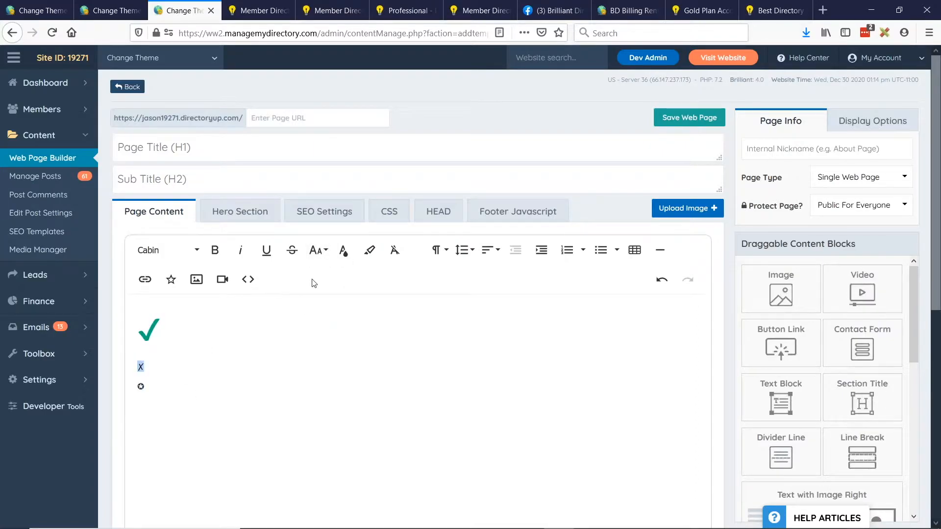
{"action": "left_click", "coordinate": [343, 250]}
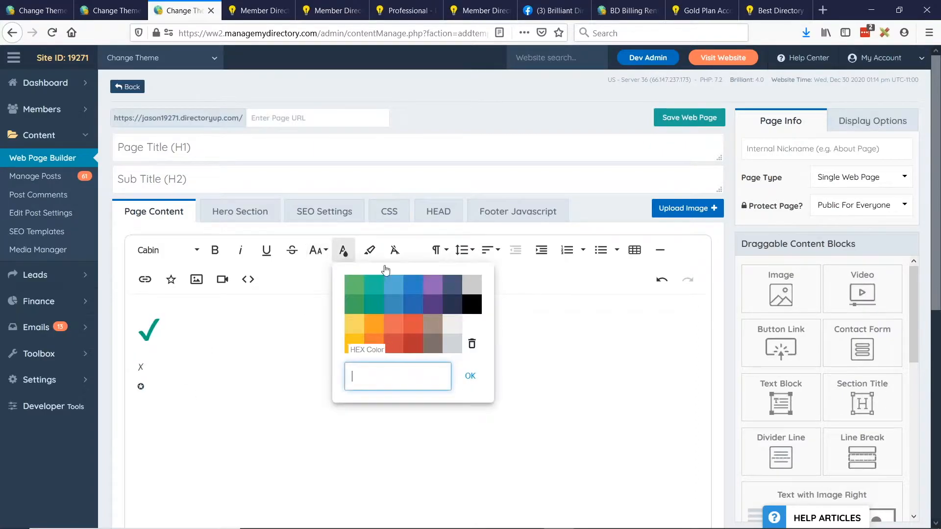
{"action": "left_click", "coordinate": [414, 344]}
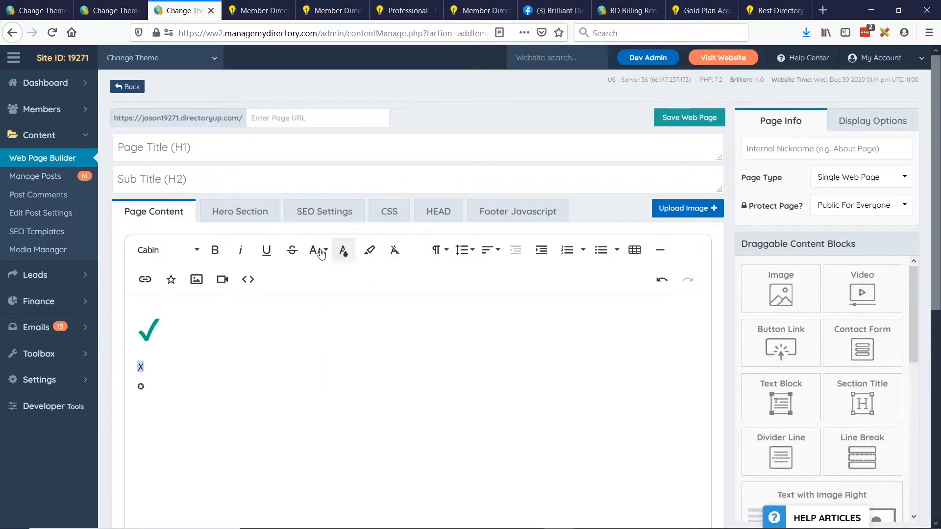
{"action": "left_click", "coordinate": [317, 250]}
{"action": "left_click", "coordinate": [321, 414]}
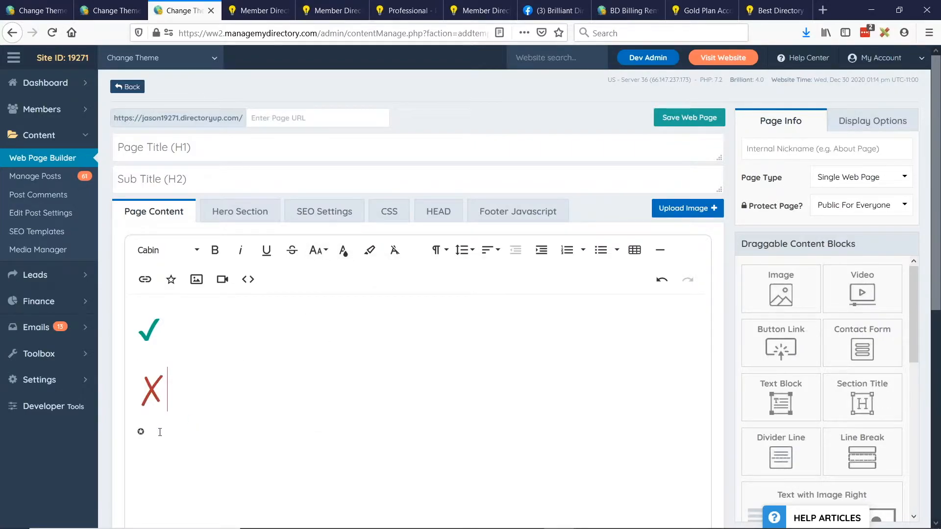
Step: Colour the circled star icon yellow and enlarge its font size
{"action": "left_click_drag", "start_coordinate": [145, 431], "coordinate": [137, 431]}
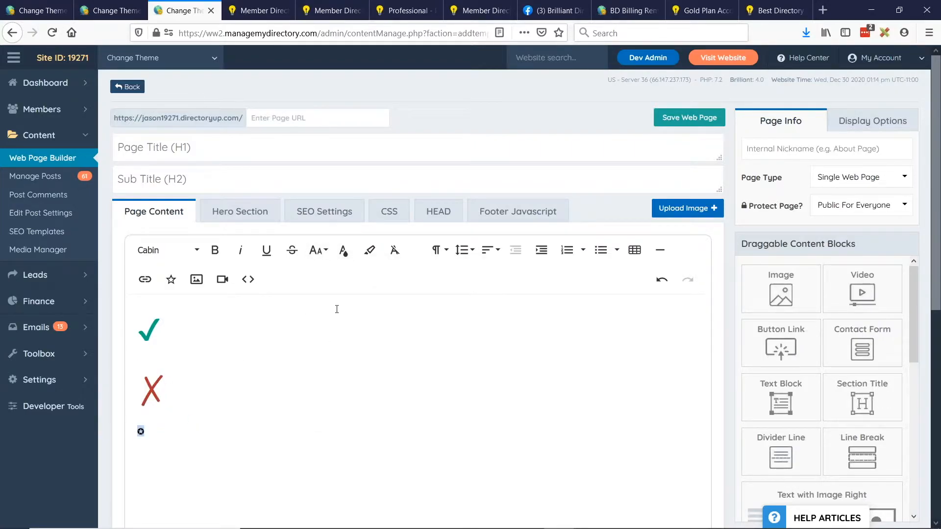
{"action": "left_click", "coordinate": [318, 251]}
{"action": "left_click", "coordinate": [344, 250]}
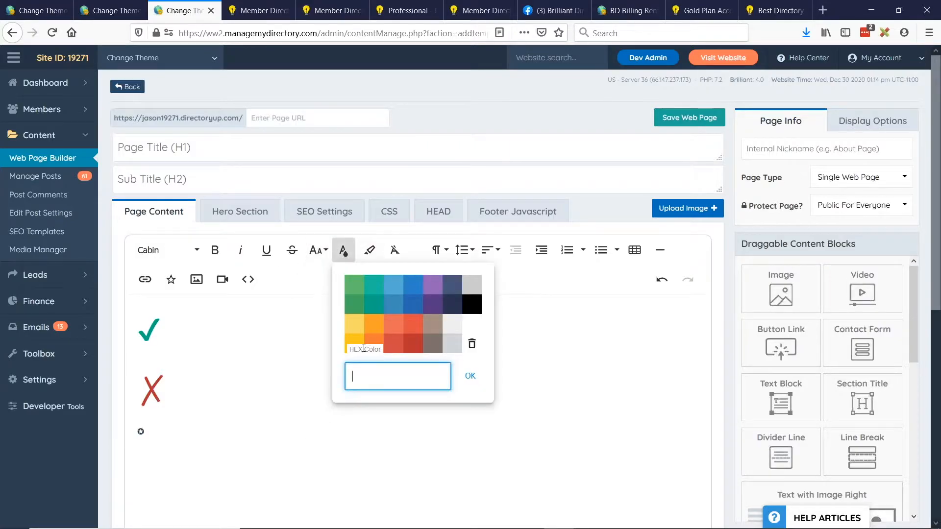
{"action": "left_click", "coordinate": [350, 345]}
{"action": "left_click", "coordinate": [316, 250]}
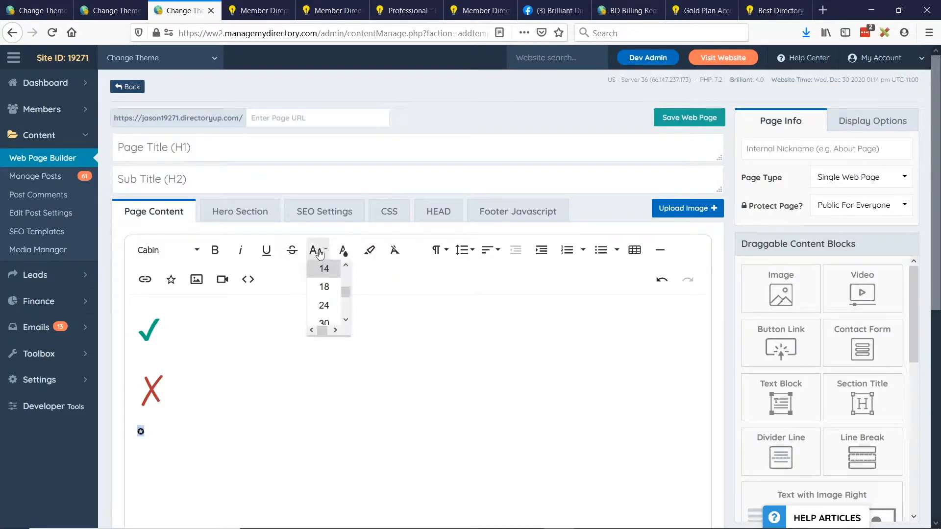
{"action": "left_click", "coordinate": [324, 397]}
Step: Enter the sample text aslkdjlaksdjlkjasd beside the check mark icon
{"action": "left_click", "coordinate": [311, 436]}
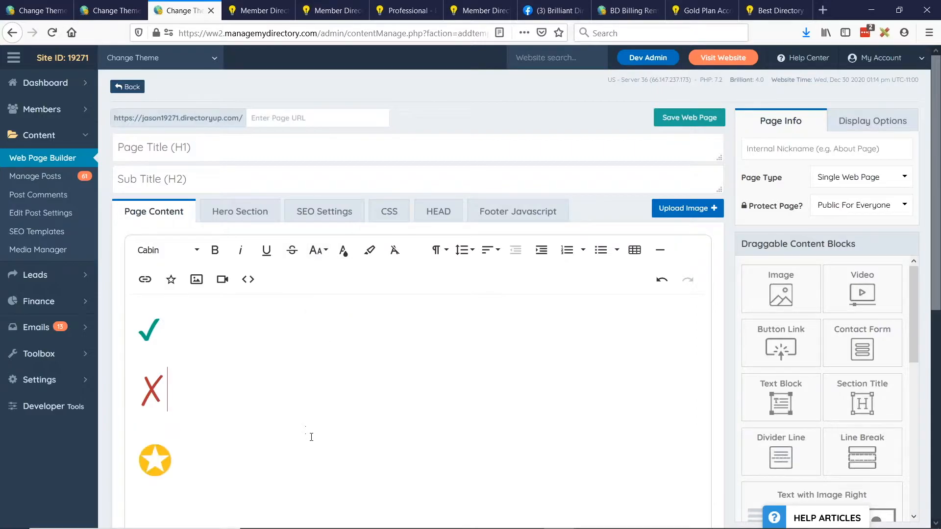
{"action": "type", "text": "slkdjlaksdjlkjasd"}
Step: Examine how the inserted icons and the sample text can be selected like ordinary text
{"action": "double_click", "coordinate": [149, 335]}
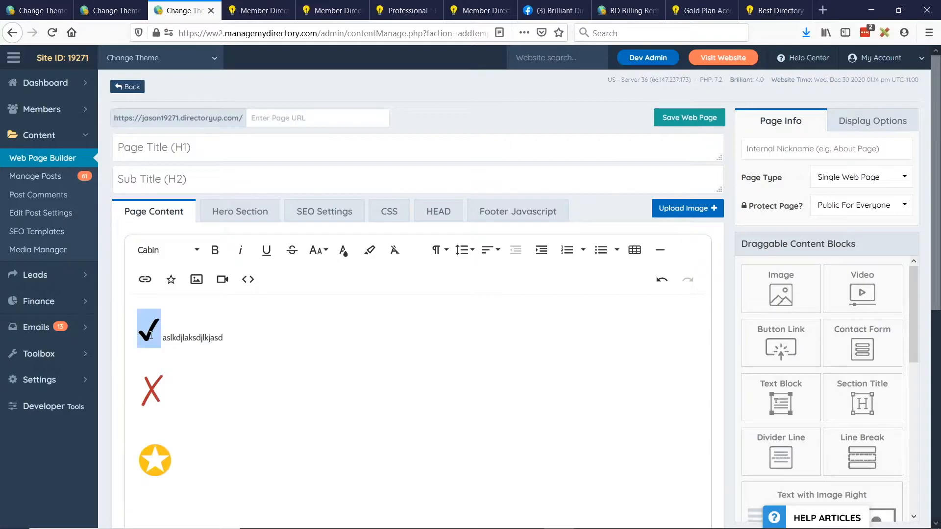
{"action": "left_click_drag", "start_coordinate": [277, 338], "coordinate": [143, 342]}
{"action": "left_click", "coordinate": [175, 398]}
{"action": "double_click", "coordinate": [179, 448]}
{"action": "double_click", "coordinate": [172, 385]}
{"action": "left_click", "coordinate": [226, 372]}
{"action": "left_click", "coordinate": [164, 342]}
{"action": "double_click", "coordinate": [152, 338]}
{"action": "left_click", "coordinate": [246, 343]}
{"action": "left_click_drag", "start_coordinate": [245, 343], "coordinate": [188, 340]}
{"action": "left_click", "coordinate": [142, 339]}
Step: Delete all the icons and sample text from the page content
{"action": "left_click_drag", "start_coordinate": [205, 478], "coordinate": [134, 307]}
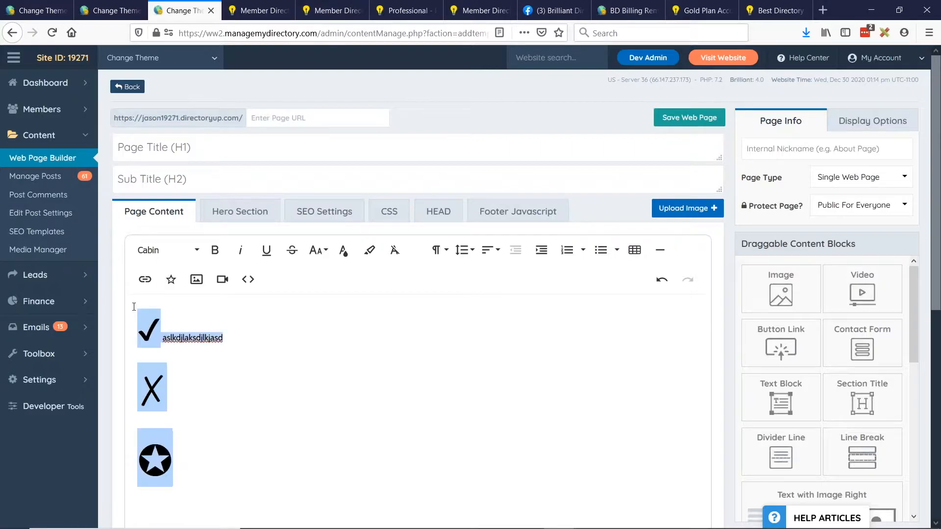
{"action": "key", "text": "BackSpace"}
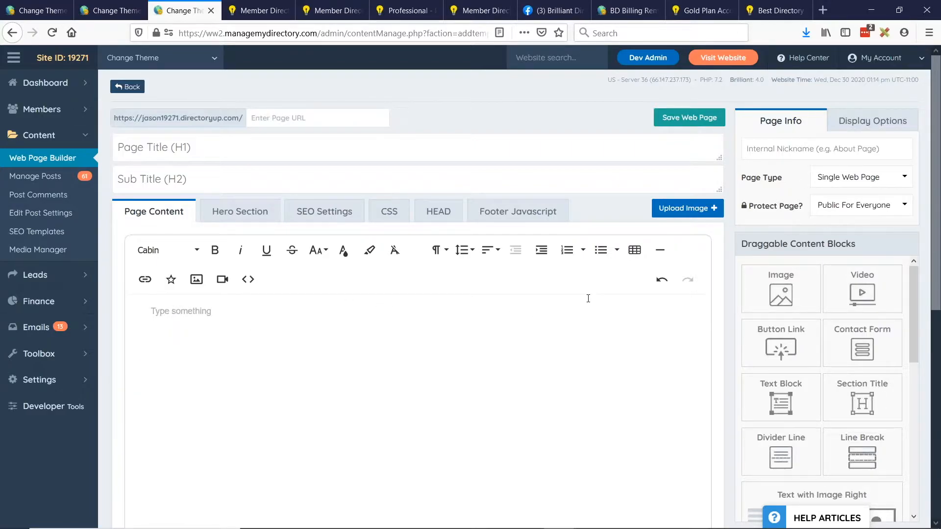
Step: Create a circle-bulleted list with the items One, Two, Three and Four
{"action": "left_click", "coordinate": [616, 250]}
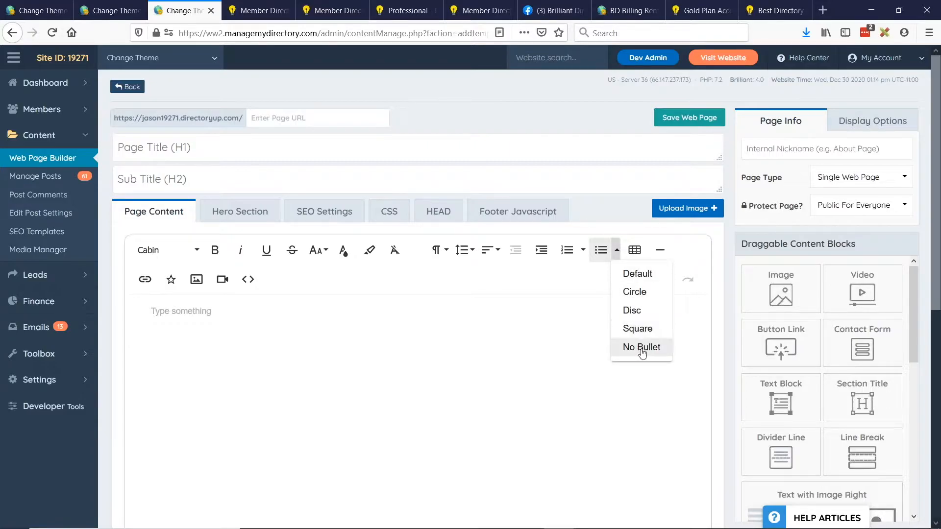
{"action": "left_click", "coordinate": [635, 292]}
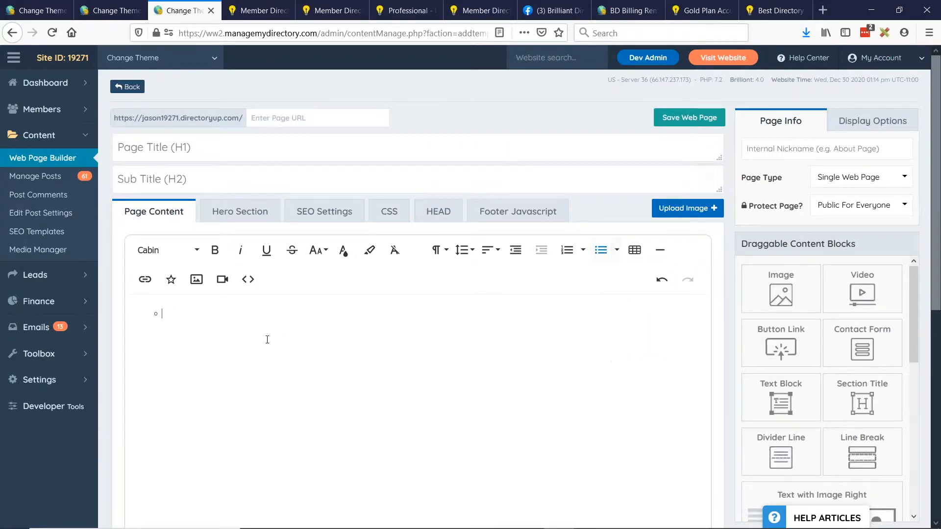
{"action": "type", "text": "One Tewo"}
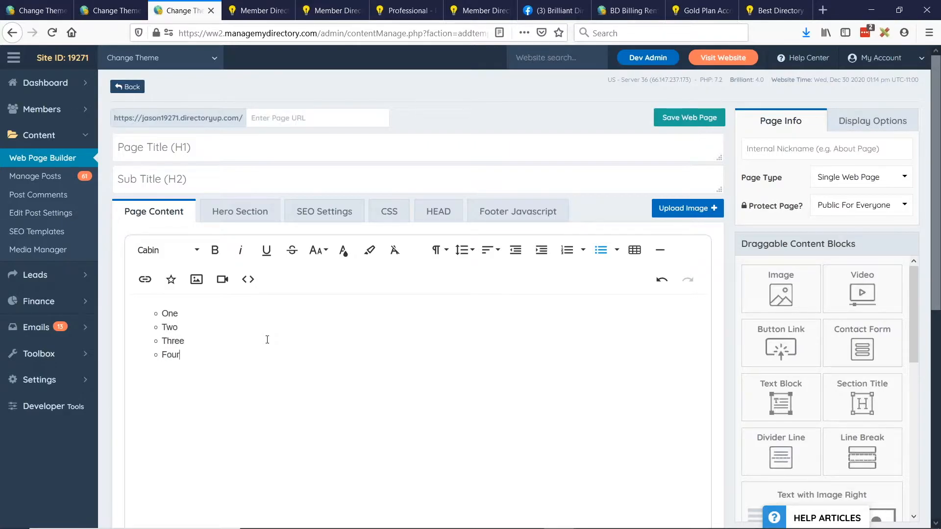
Step: Select all four list items, try the Default bullet style and remove the list formatting
{"action": "left_click_drag", "start_coordinate": [189, 355], "coordinate": [158, 313]}
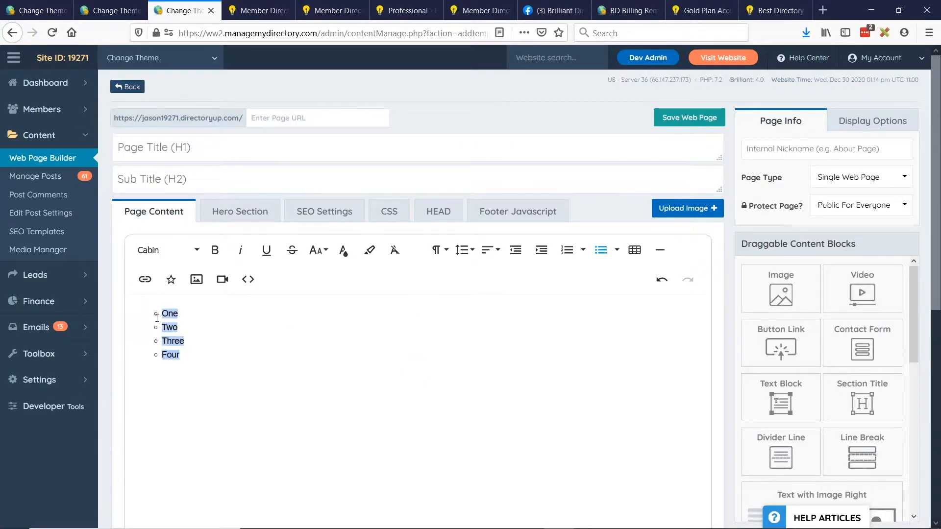
{"action": "left_click", "coordinate": [616, 250]}
{"action": "left_click", "coordinate": [637, 274]}
{"action": "left_click", "coordinate": [603, 250]}
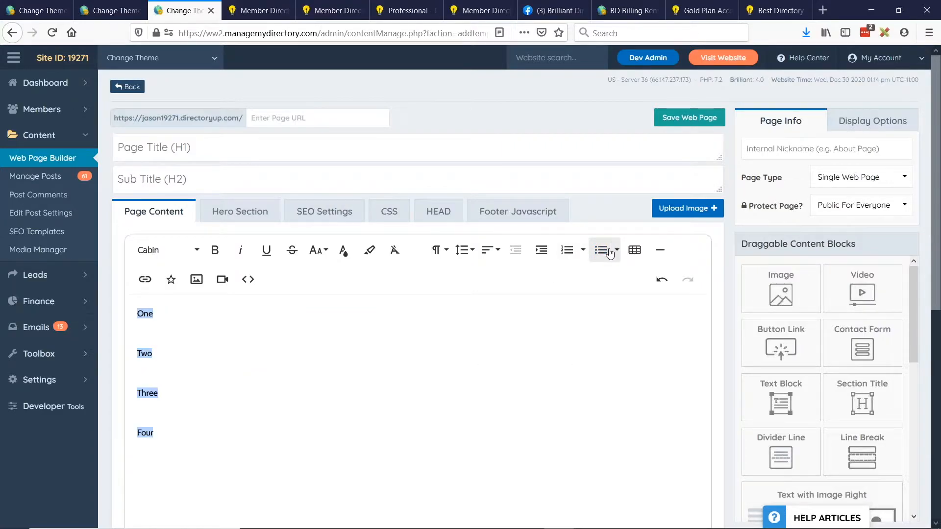
Step: Turn the four selected lines back into a bulleted list with the Circle style
{"action": "left_click", "coordinate": [607, 251]}
{"action": "left_click", "coordinate": [616, 250]}
{"action": "left_click", "coordinate": [637, 292]}
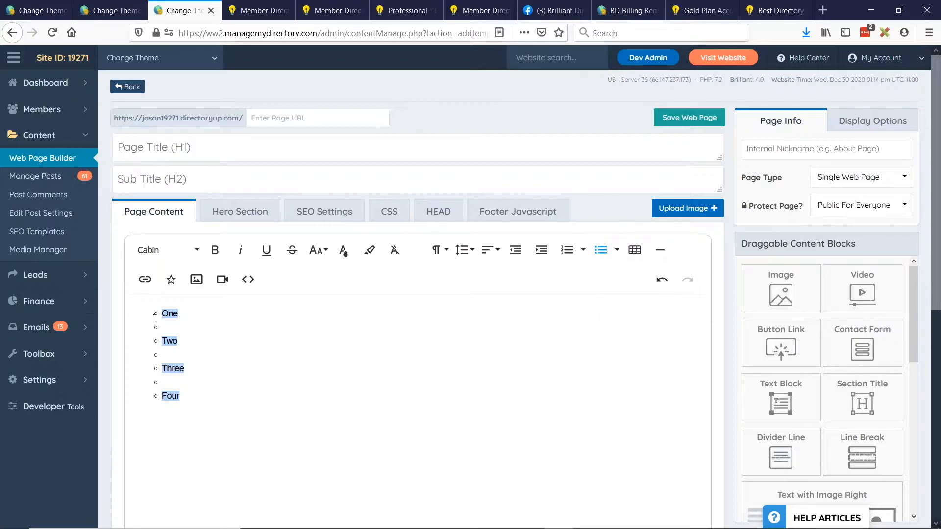
Step: Try the Disc and Square bullet styles on the four selected list items
{"action": "left_click", "coordinate": [616, 250]}
{"action": "left_click", "coordinate": [656, 312]}
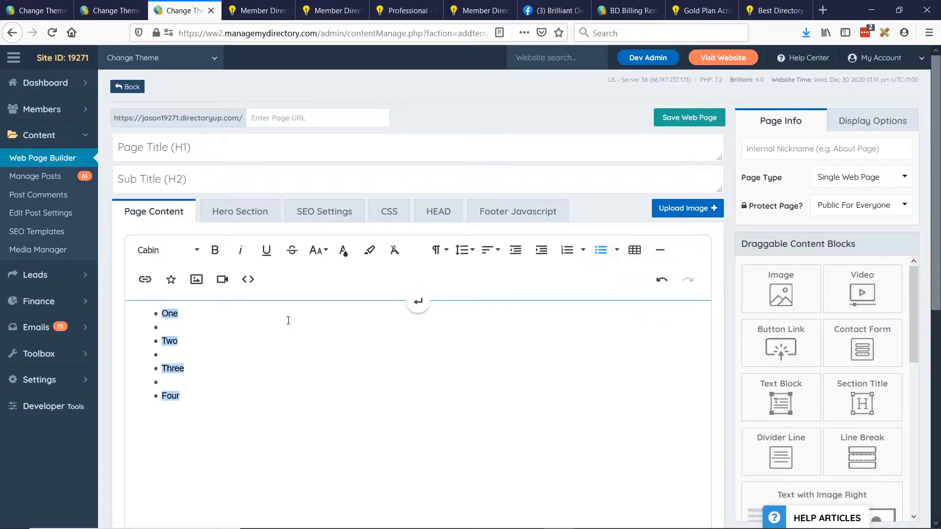
{"action": "left_click", "coordinate": [616, 250]}
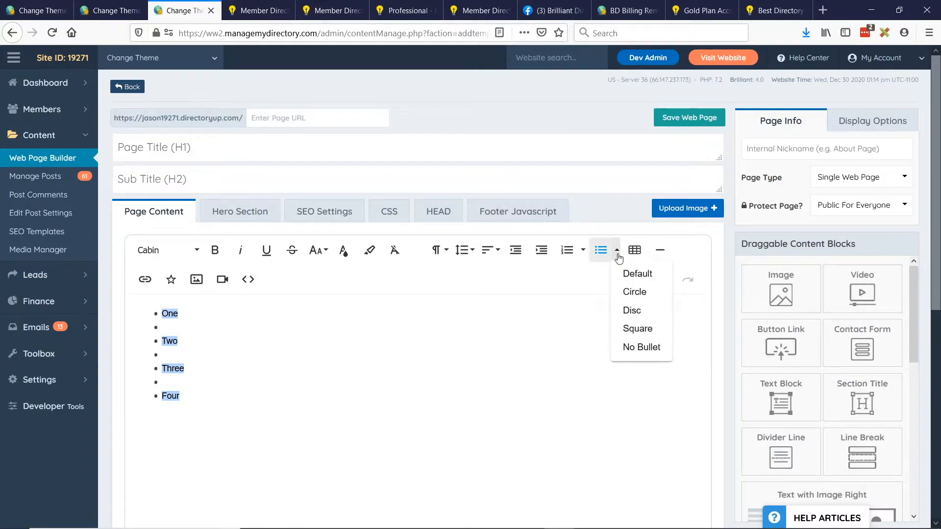
{"action": "left_click", "coordinate": [644, 329]}
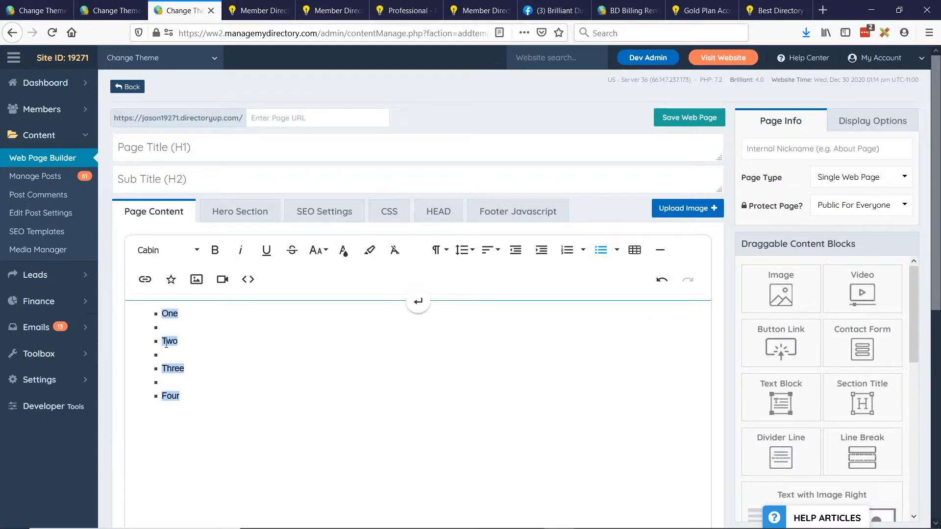
Step: Set the four selected list items to the No Bullet style
{"action": "left_click", "coordinate": [616, 249]}
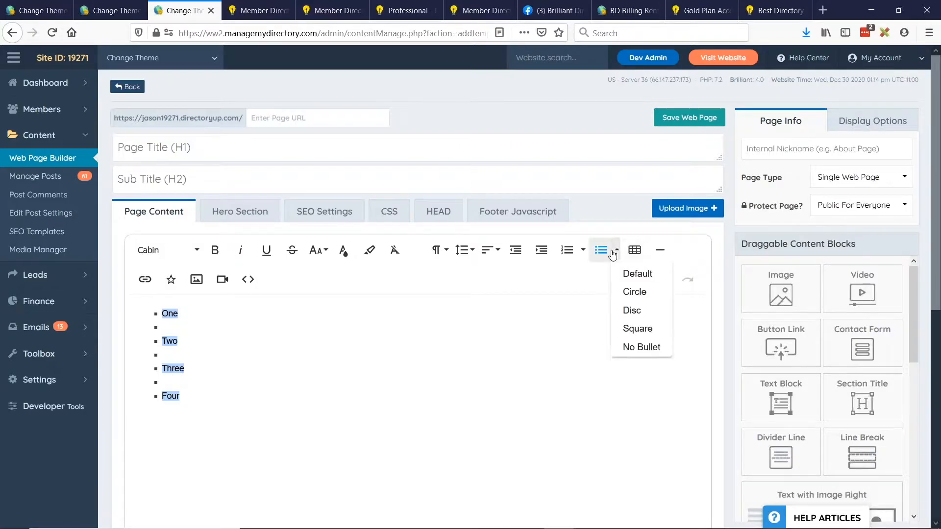
{"action": "left_click", "coordinate": [641, 348]}
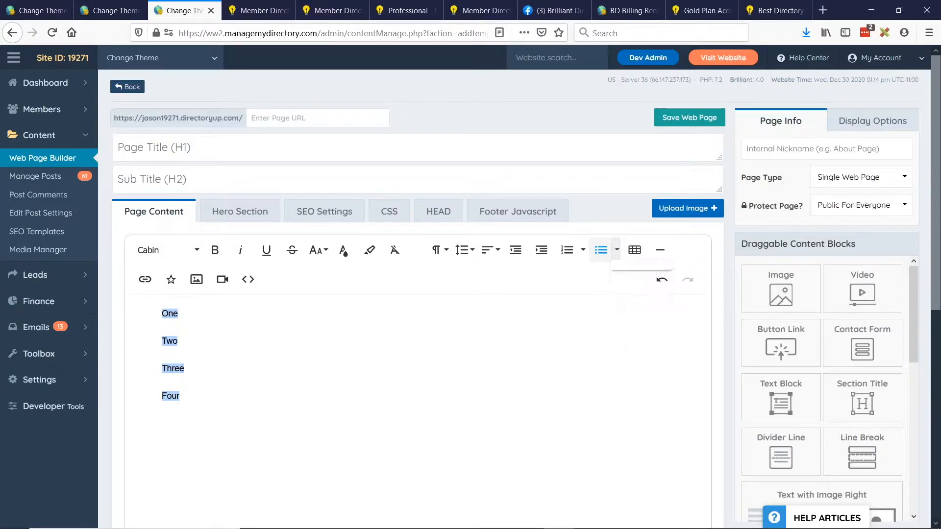
{"action": "left_click", "coordinate": [281, 336]}
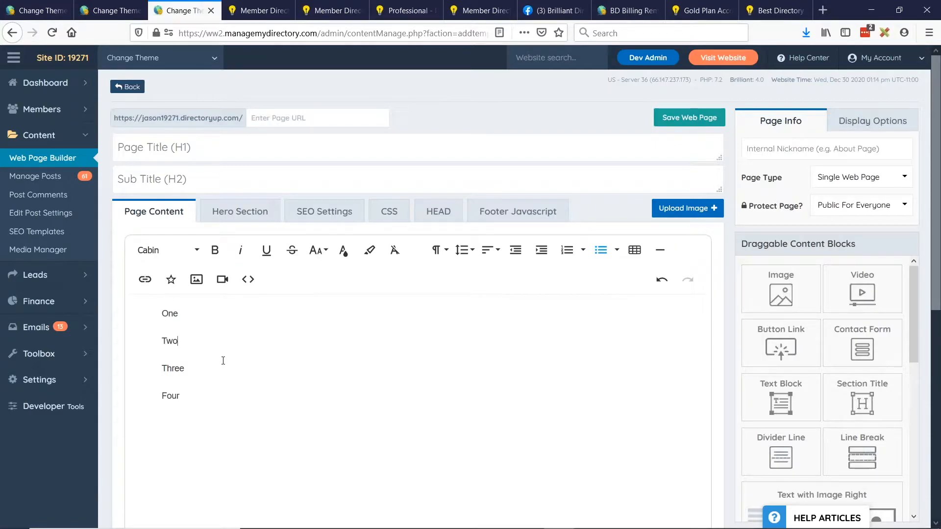
Step: Insert a heavy check mark icon before One and format it in green at font size 36
{"action": "left_click", "coordinate": [165, 313]}
{"action": "left_click", "coordinate": [171, 279]}
{"action": "left_click", "coordinate": [210, 304]}
{"action": "double_click", "coordinate": [164, 313]}
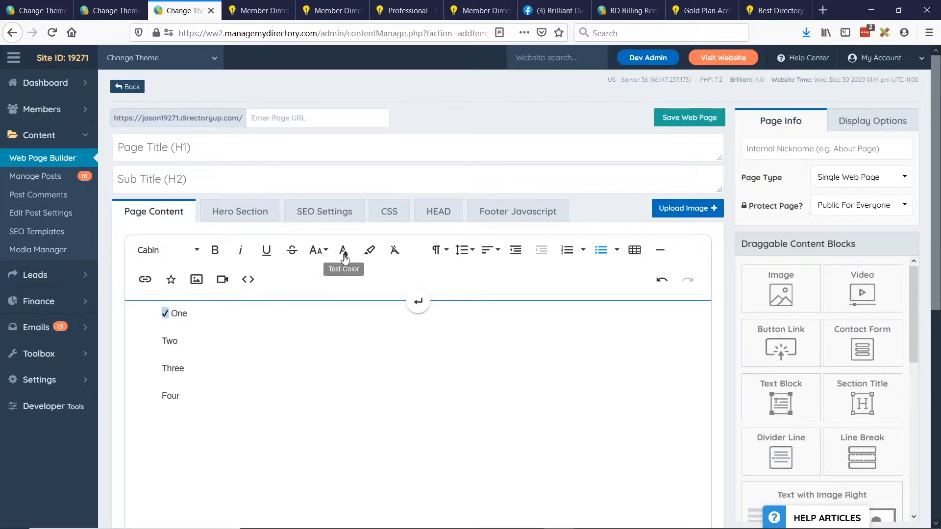
{"action": "left_click", "coordinate": [343, 251]}
{"action": "left_click", "coordinate": [375, 310]}
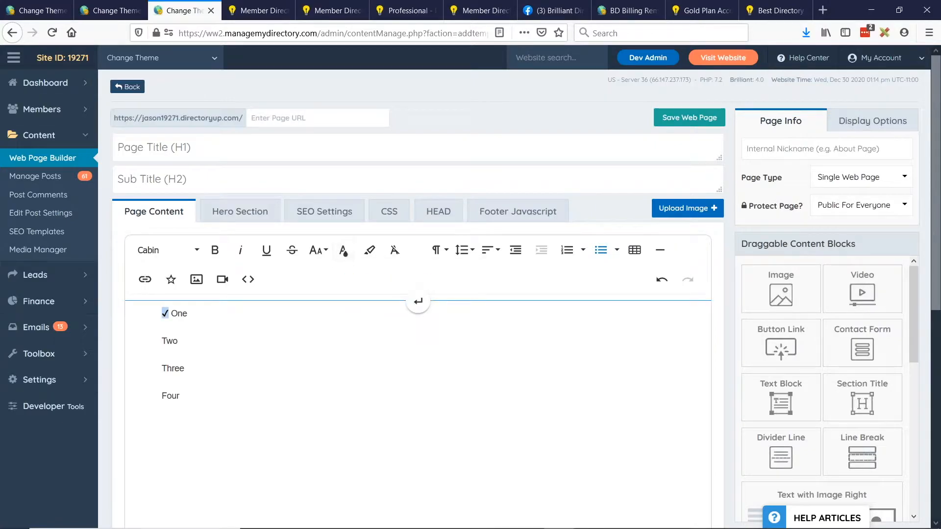
{"action": "left_click", "coordinate": [317, 250]}
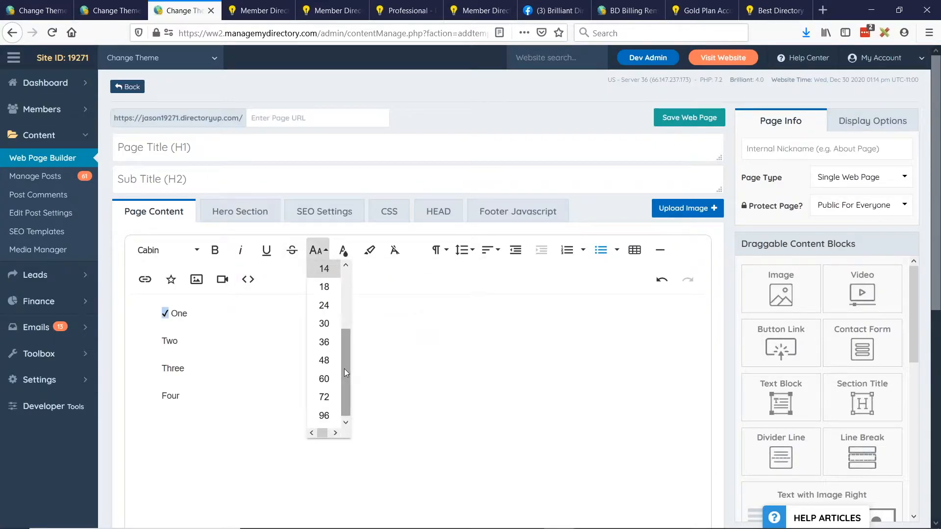
{"action": "left_click", "coordinate": [323, 341]}
Step: Copy the green check mark from One and paste it before Two, Three and Four
{"action": "double_click", "coordinate": [167, 324]}
{"action": "key", "text": "ctrl+c"}
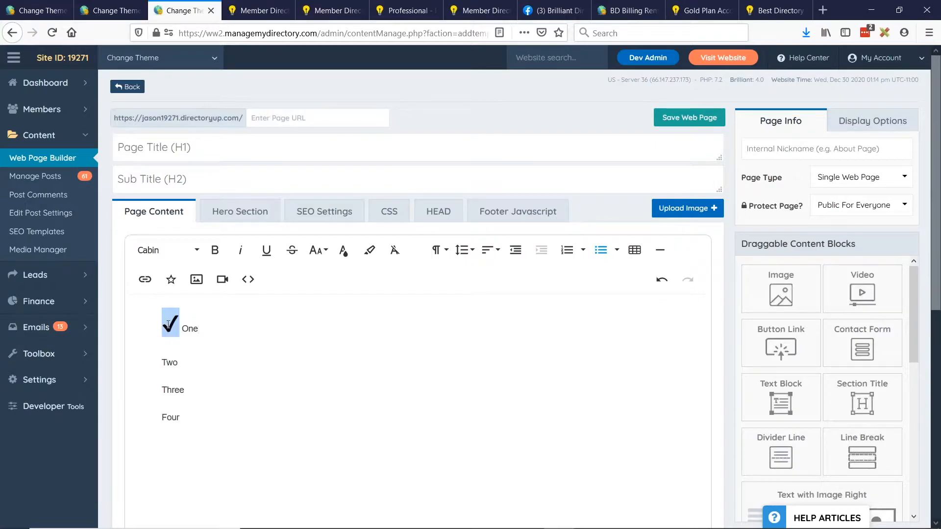
{"action": "left_click", "coordinate": [165, 359]}
{"action": "key", "text": "ctrl+v"}
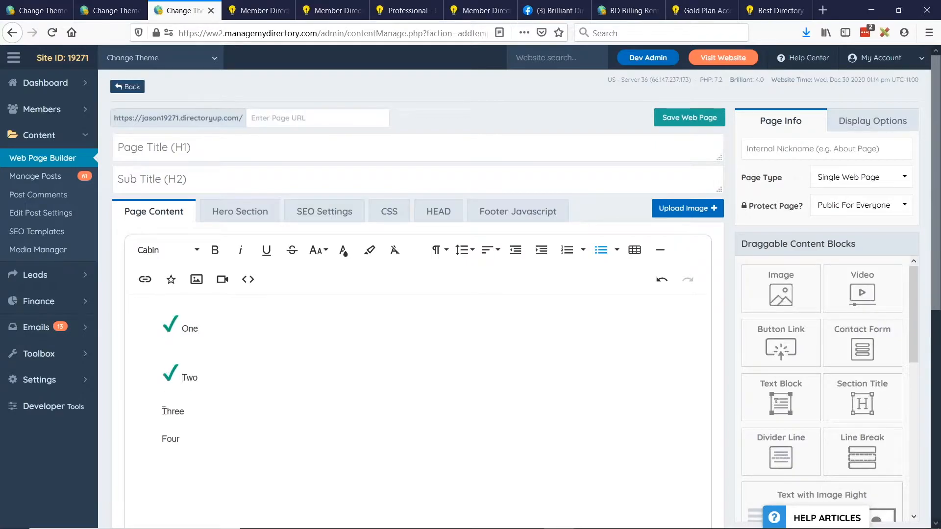
{"action": "left_click", "coordinate": [163, 411]}
{"action": "key", "text": "ctrl+v"}
{"action": "key", "text": "ctrl+v"}
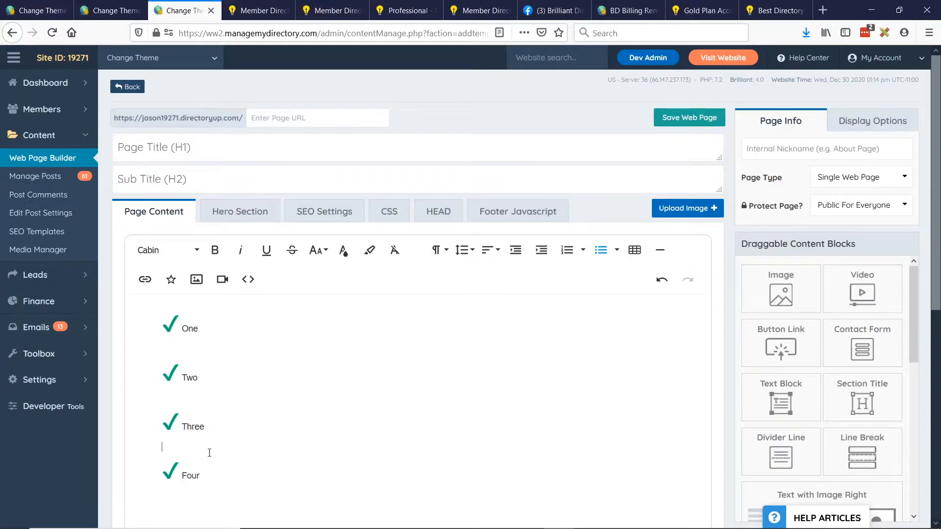
Step: Remove the blank lines between the four list items
{"action": "key", "text": "BackSpace"}
{"action": "left_click", "coordinate": [194, 393]}
{"action": "key", "text": "BackSpace"}
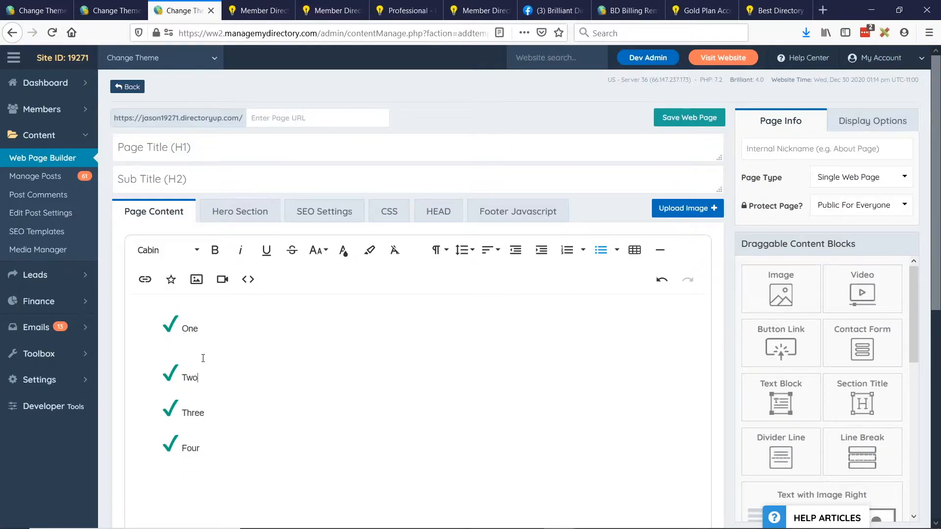
{"action": "left_click", "coordinate": [206, 345]}
{"action": "key", "text": "BackSpace"}
Step: Replace the check mark before Four with the slanted X icon, coloured red at font size 60
{"action": "left_click", "coordinate": [172, 431]}
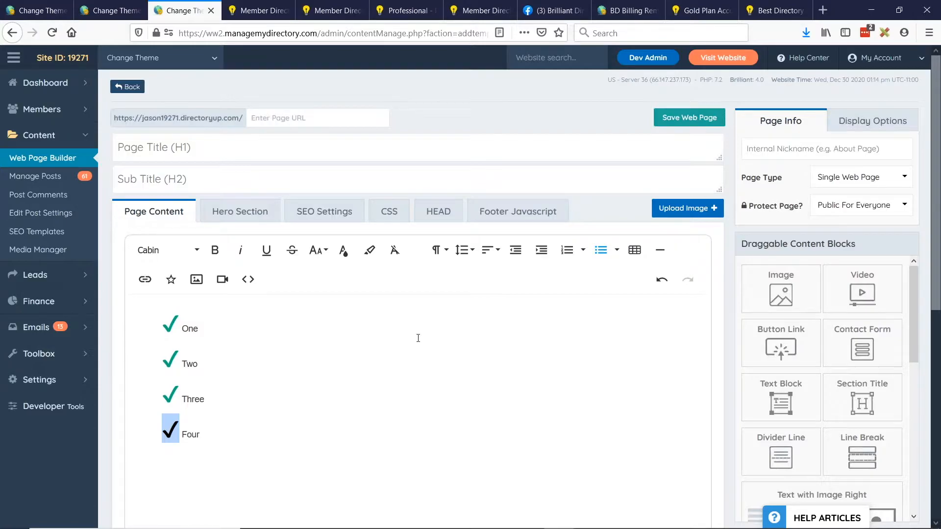
{"action": "left_click", "coordinate": [171, 279]}
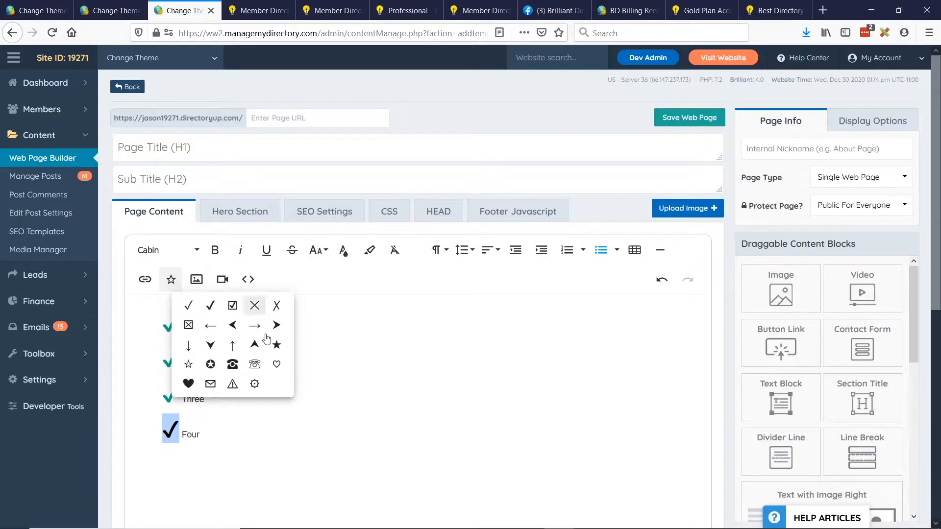
{"action": "left_click", "coordinate": [276, 305]}
{"action": "double_click", "coordinate": [168, 421]}
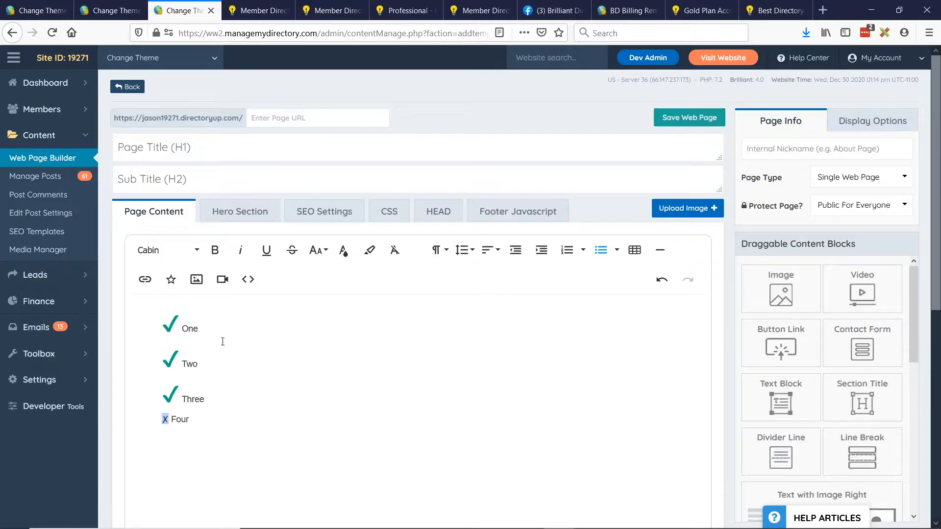
{"action": "left_click", "coordinate": [343, 250]}
{"action": "left_click", "coordinate": [317, 250]}
{"action": "left_click", "coordinate": [324, 379]}
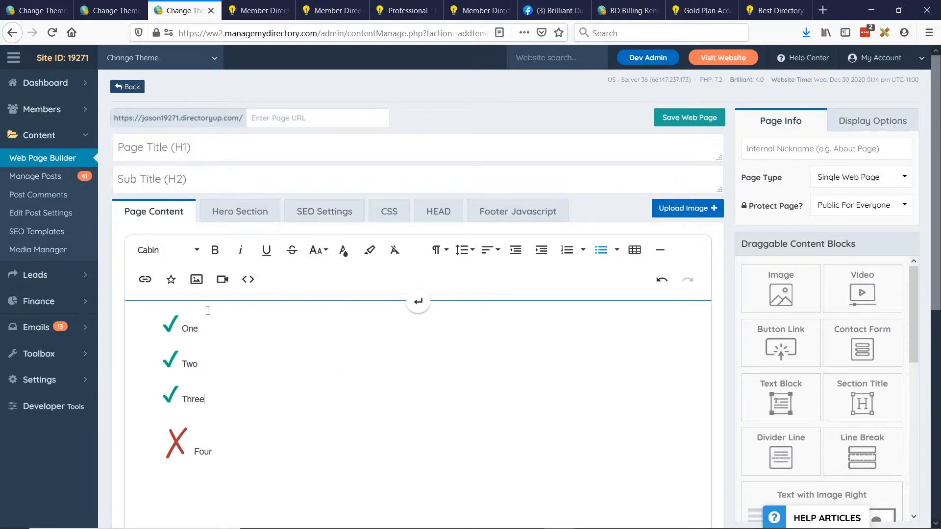
Step: Look over the available HTML icons and the bullet style options for the list
{"action": "left_click", "coordinate": [170, 280]}
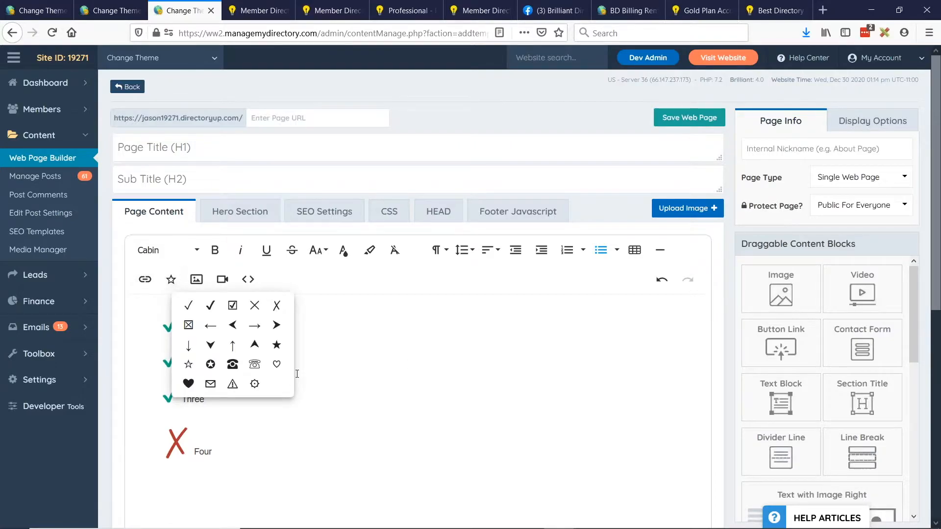
{"action": "left_click", "coordinate": [253, 430]}
{"action": "left_click", "coordinate": [617, 250]}
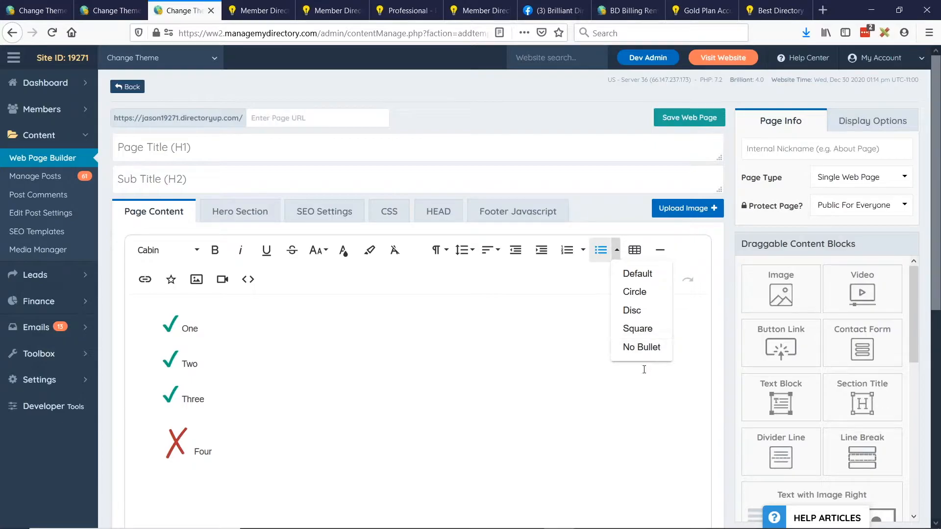
{"action": "left_click", "coordinate": [646, 354]}
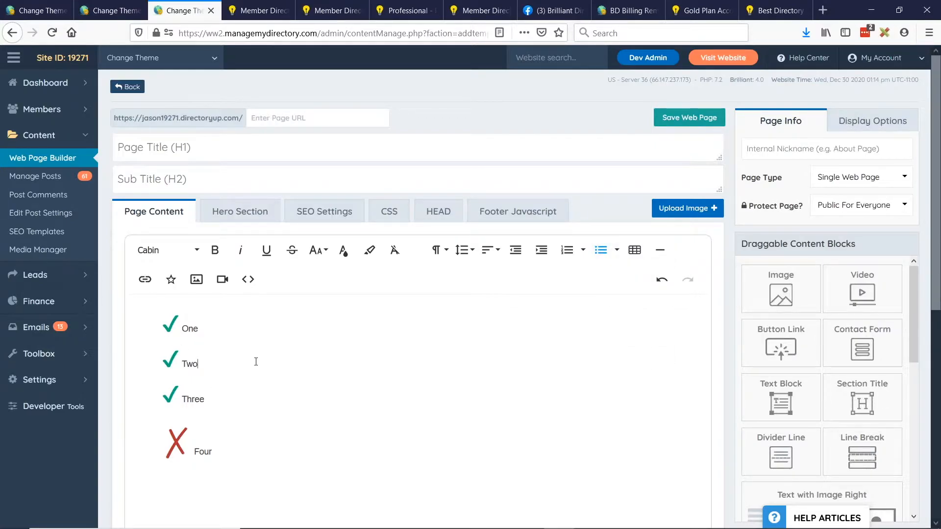
{"action": "left_click", "coordinate": [191, 323]}
Step: Check the BD Lab Updates slide, return to the directory admin and view the Lead Settings options on the Manage Leads page
{"action": "key", "text": "alt+Tab"}
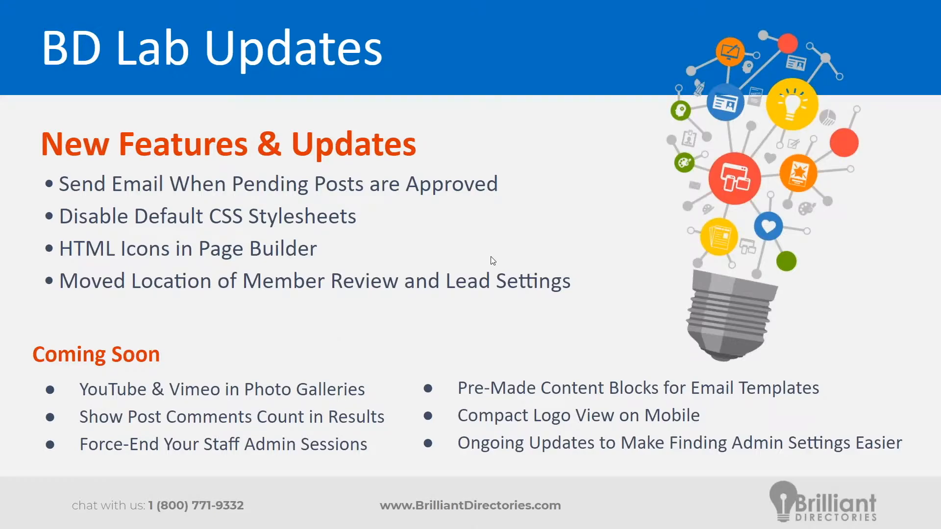
{"action": "key", "text": "alt+Tab"}
{"action": "mouse_move", "coordinate": [60, 110]}
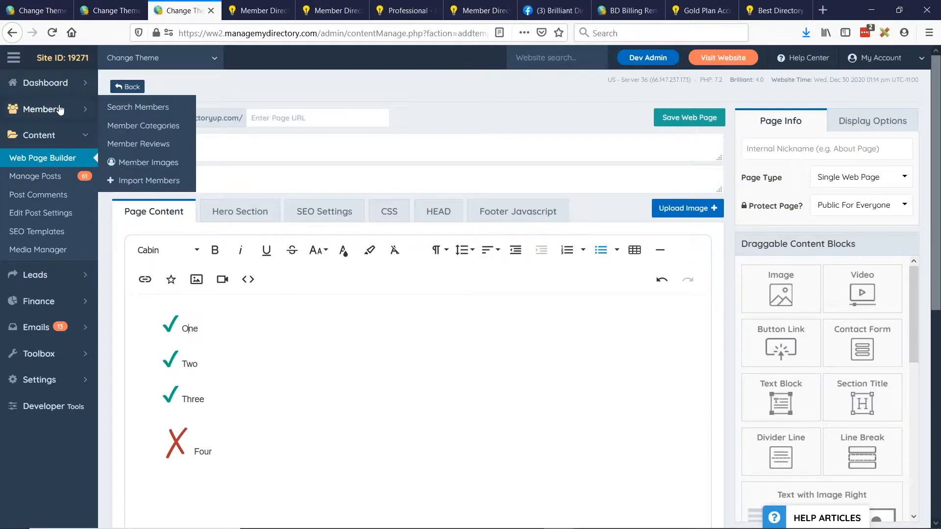
{"action": "left_click", "coordinate": [59, 274]}
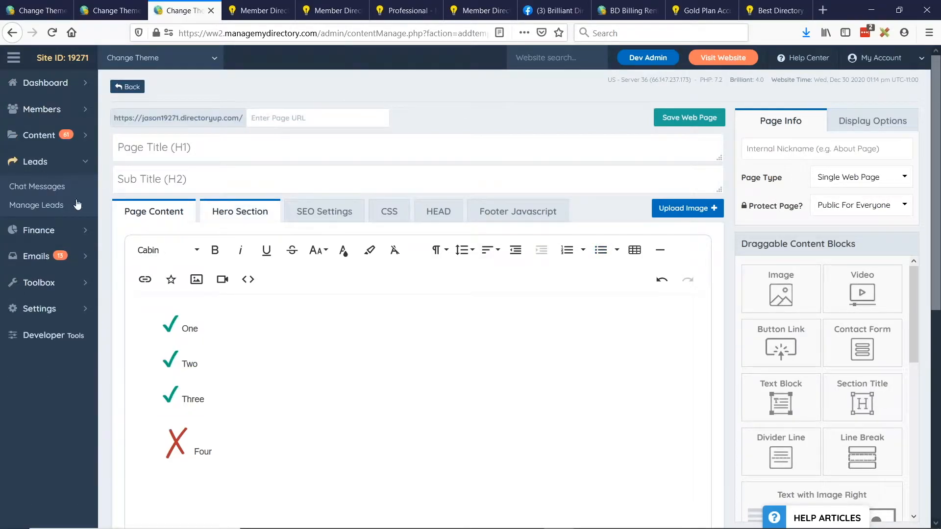
{"action": "left_click", "coordinate": [51, 208]}
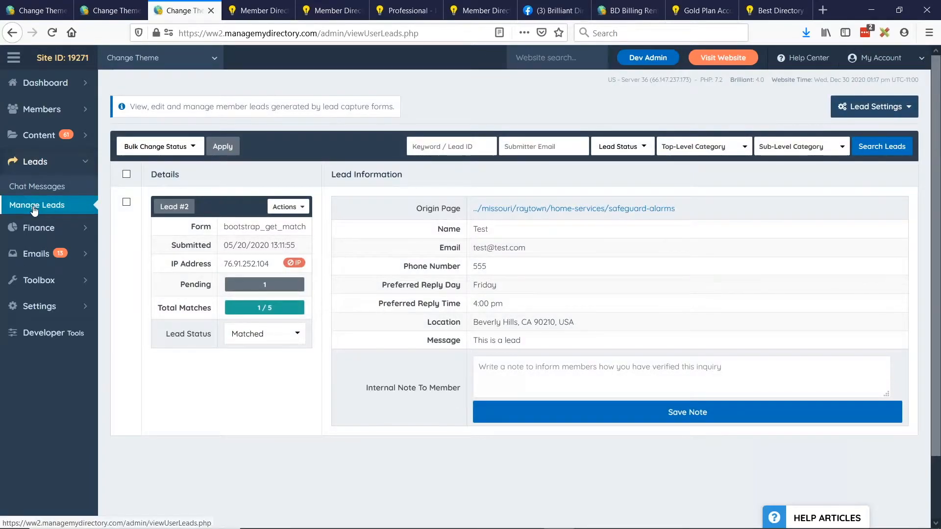
{"action": "left_click", "coordinate": [893, 109]}
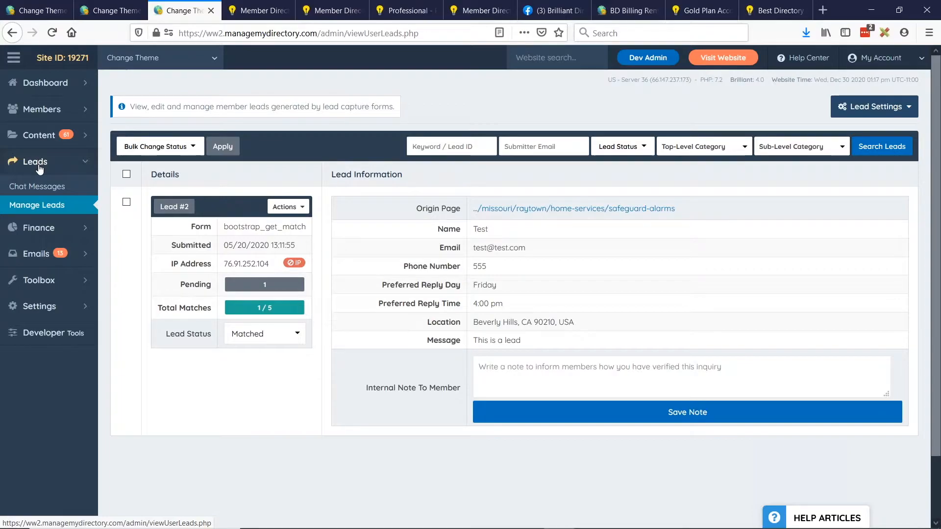
{"action": "left_click", "coordinate": [81, 143]}
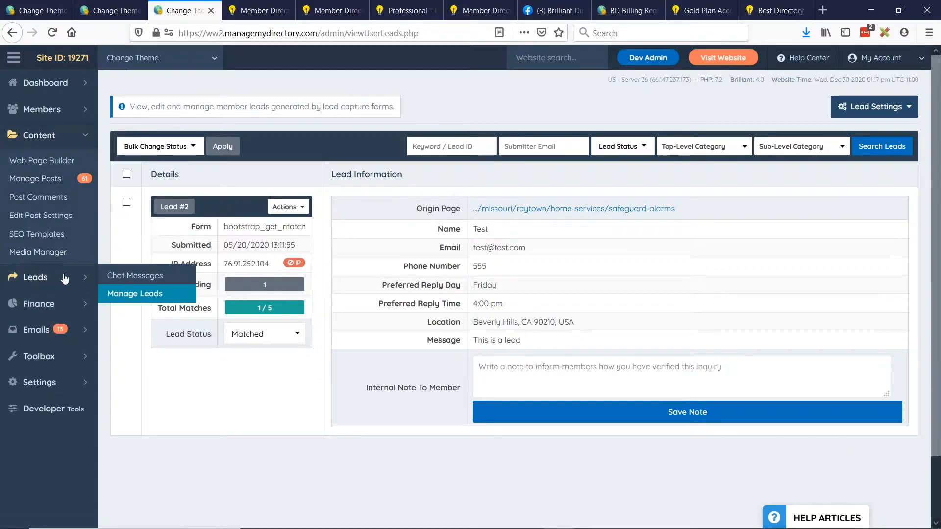
{"action": "left_click", "coordinate": [27, 277]}
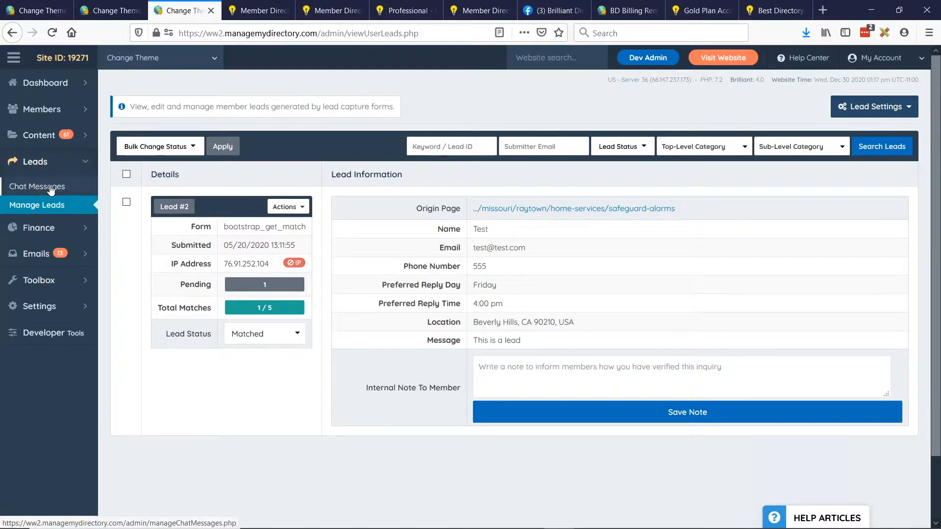
{"action": "left_click", "coordinate": [61, 135]}
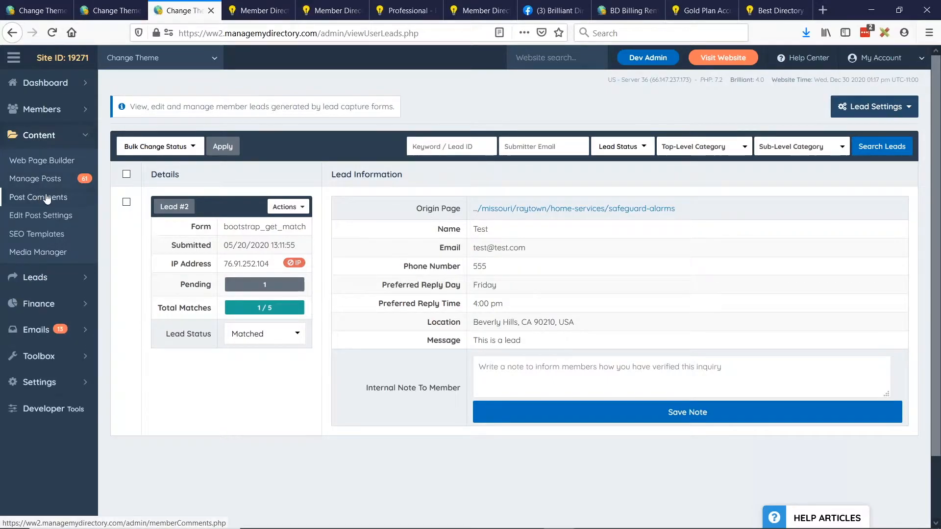
{"action": "left_click", "coordinate": [92, 110]}
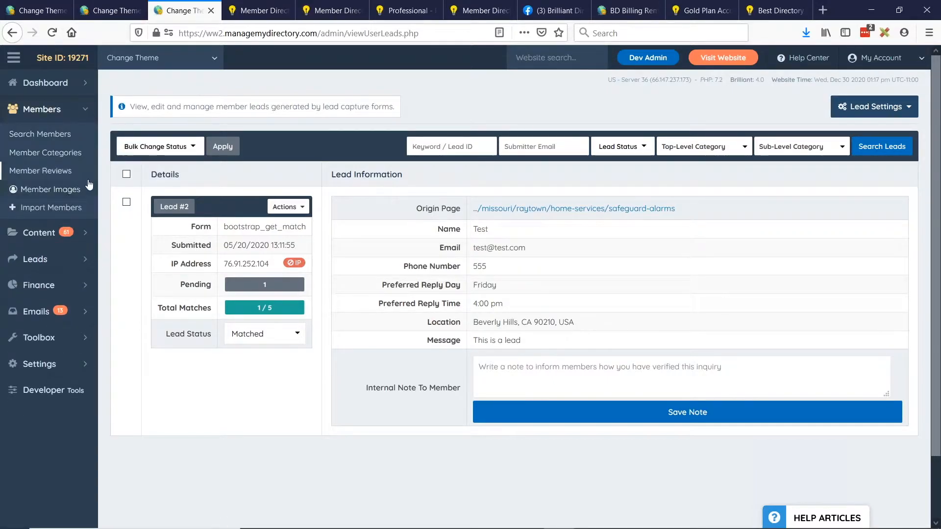
{"action": "left_click", "coordinate": [74, 258]}
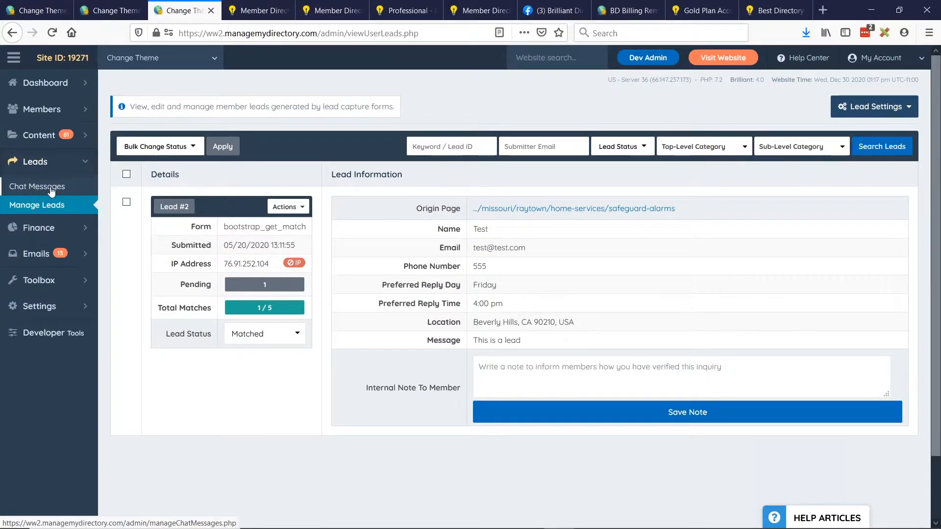
Step: Open the Edit Post Settings page under Content and look through its list of post types
{"action": "mouse_move", "coordinate": [97, 132]}
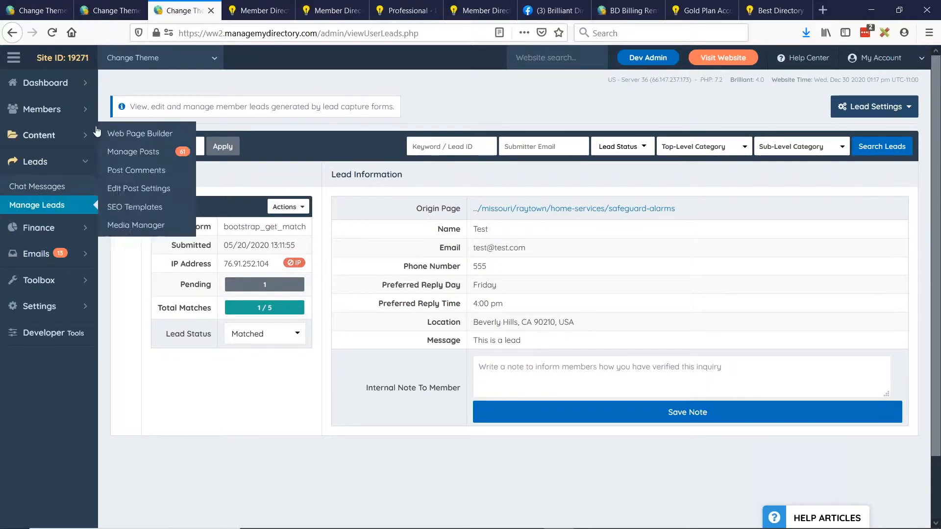
{"action": "left_click", "coordinate": [89, 143]}
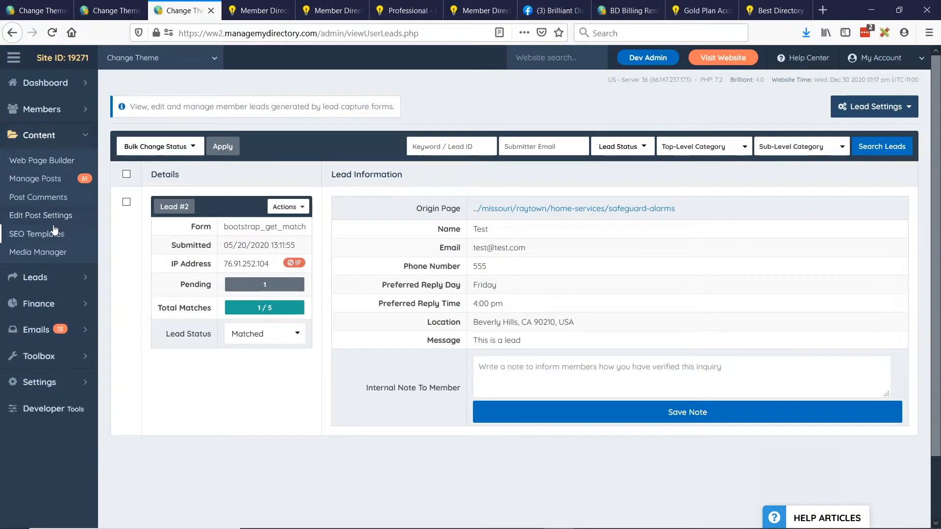
{"action": "left_click", "coordinate": [39, 224]}
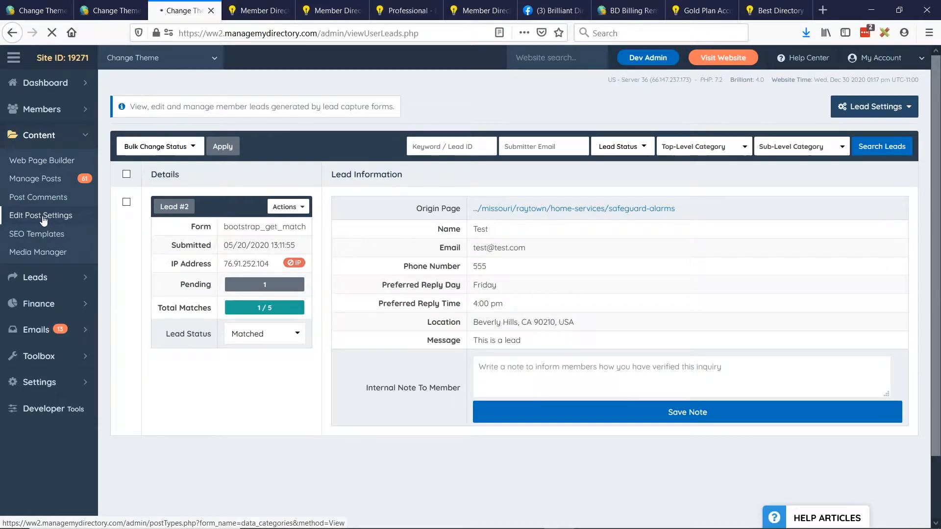
{"action": "scroll", "coordinate": [347, 204], "scroll_direction": "down", "scroll_amount": 7}
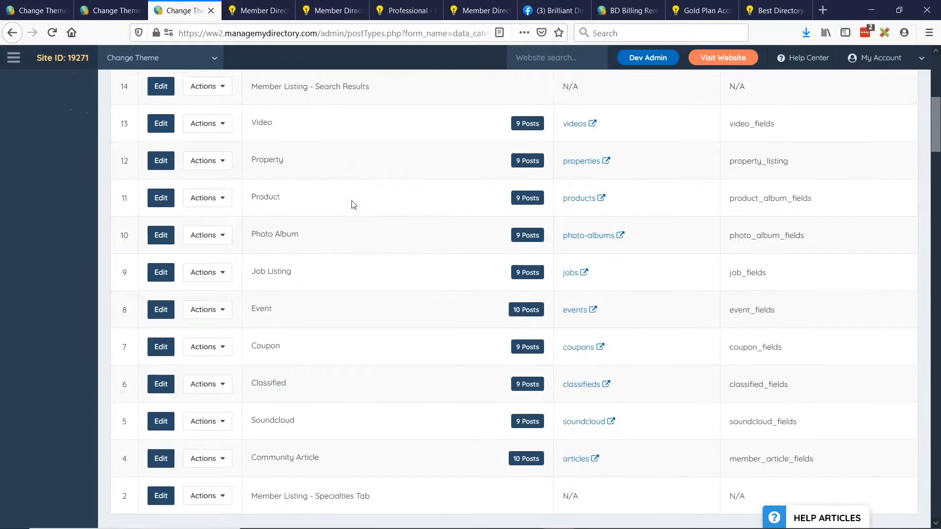
{"action": "scroll", "coordinate": [353, 204], "scroll_direction": "down", "scroll_amount": 2}
{"action": "scroll", "coordinate": [301, 307], "scroll_direction": "up", "scroll_amount": 2}
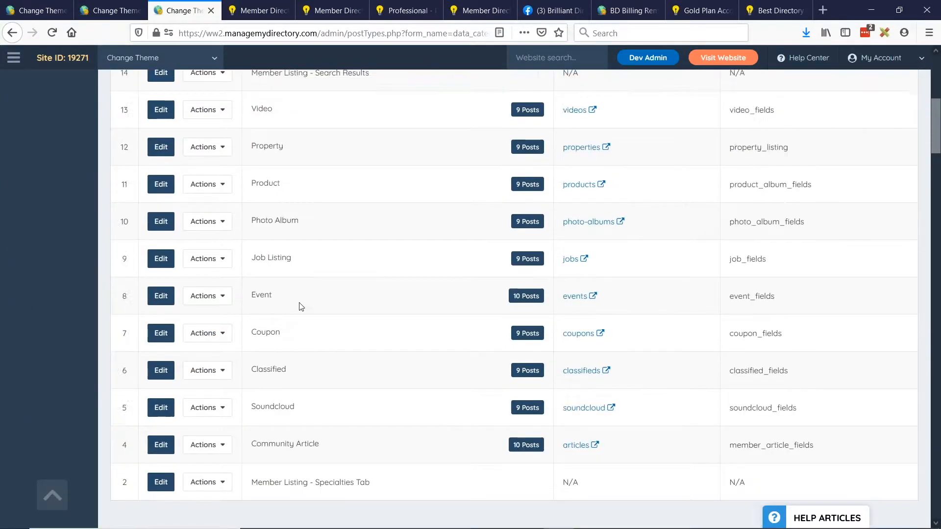
Step: Open the Member Reviews page under Members to see its Member Review Settings option, and return to the BD Lab Updates slide
{"action": "scroll", "coordinate": [289, 259], "scroll_direction": "up", "scroll_amount": 2}
{"action": "scroll", "coordinate": [363, 313], "scroll_direction": "up", "scroll_amount": 3}
{"action": "scroll", "coordinate": [392, 296], "scroll_direction": "up", "scroll_amount": 3}
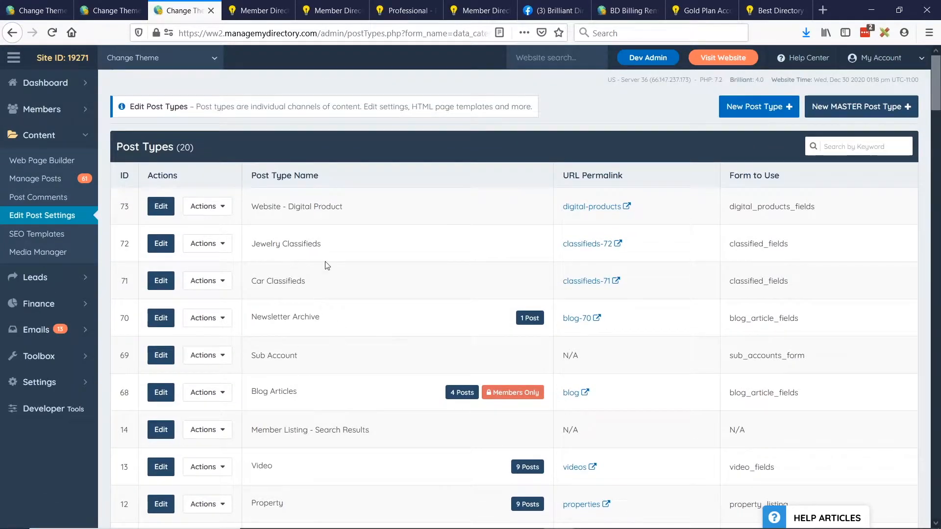
{"action": "left_click", "coordinate": [83, 112]}
{"action": "left_click", "coordinate": [31, 172]}
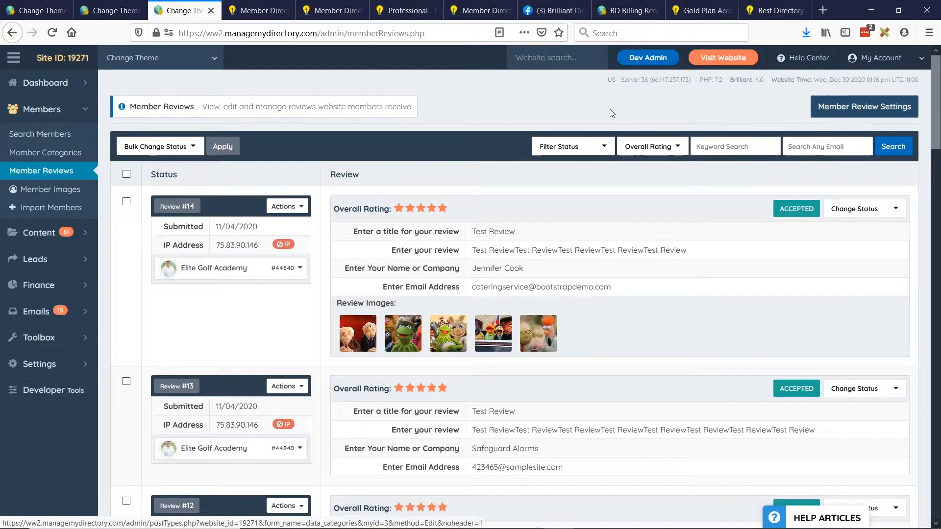
{"action": "key", "text": "alt+Tab"}
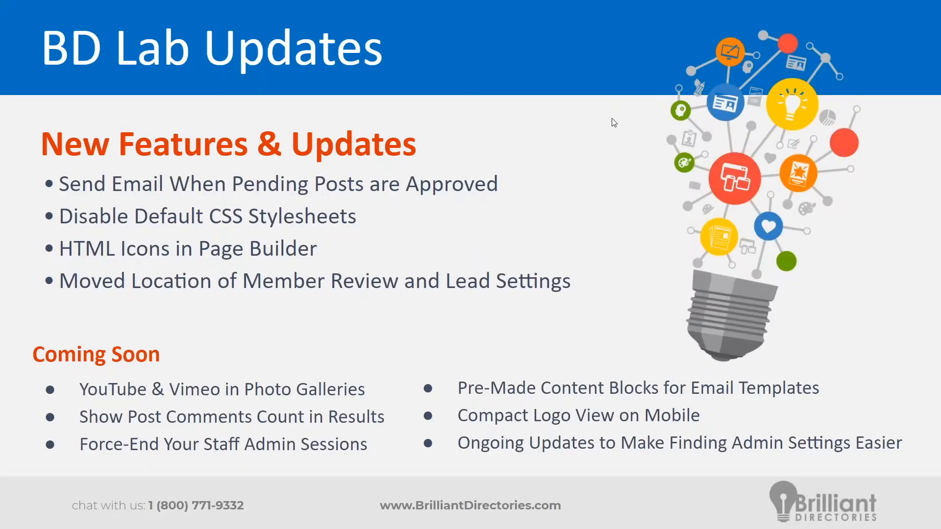
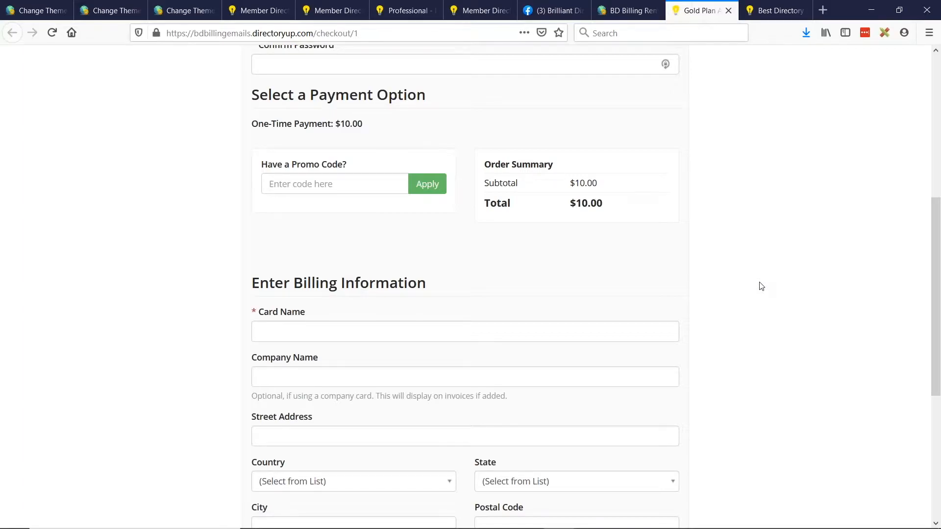
Step: Set the billing country to Canada and the state to Alberta on the Gold Plan checkout page
{"action": "scroll", "coordinate": [761, 286], "scroll_direction": "down", "scroll_amount": 2}
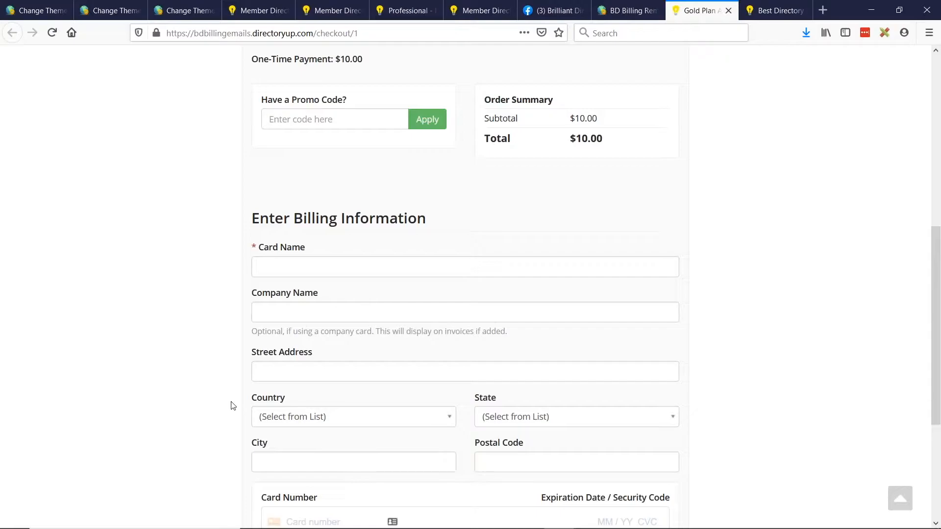
{"action": "left_click", "coordinate": [290, 415]}
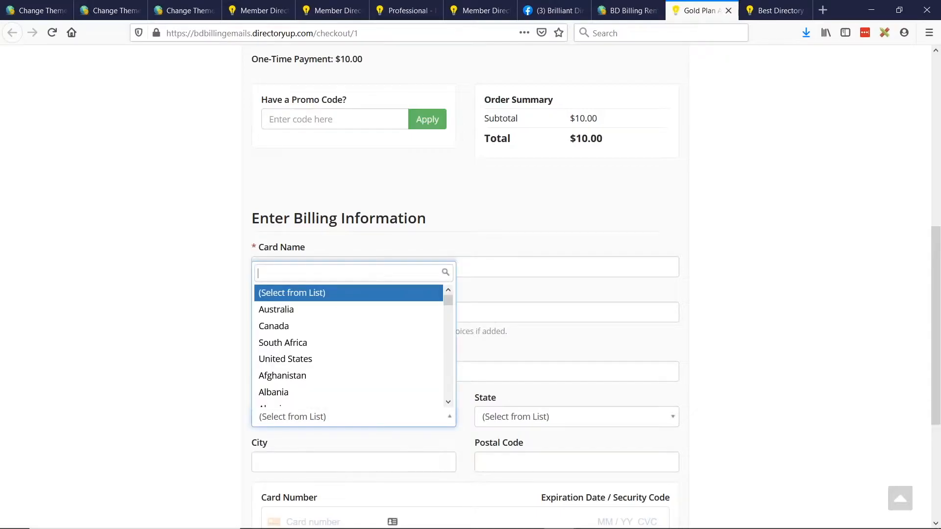
{"action": "left_click", "coordinate": [274, 318]}
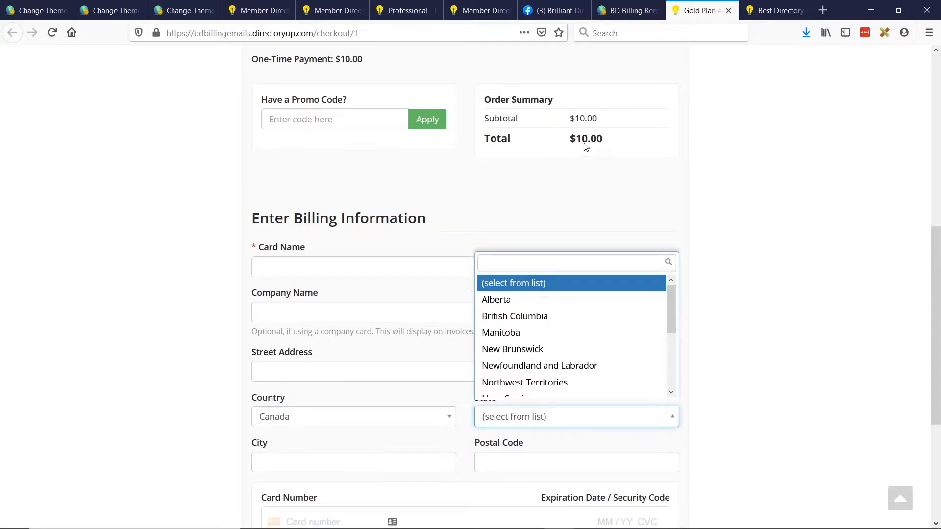
{"action": "left_click", "coordinate": [500, 305]}
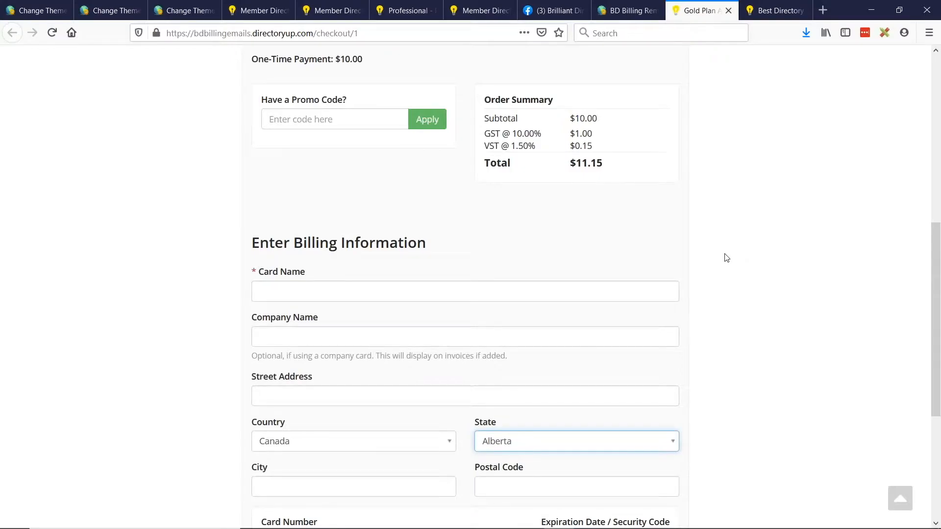
Step: Examine the subtotal, GST, VST and total lines in the checkout's order summary
{"action": "left_click_drag", "start_coordinate": [484, 133], "coordinate": [602, 133]}
{"action": "left_click_drag", "start_coordinate": [485, 146], "coordinate": [598, 146]}
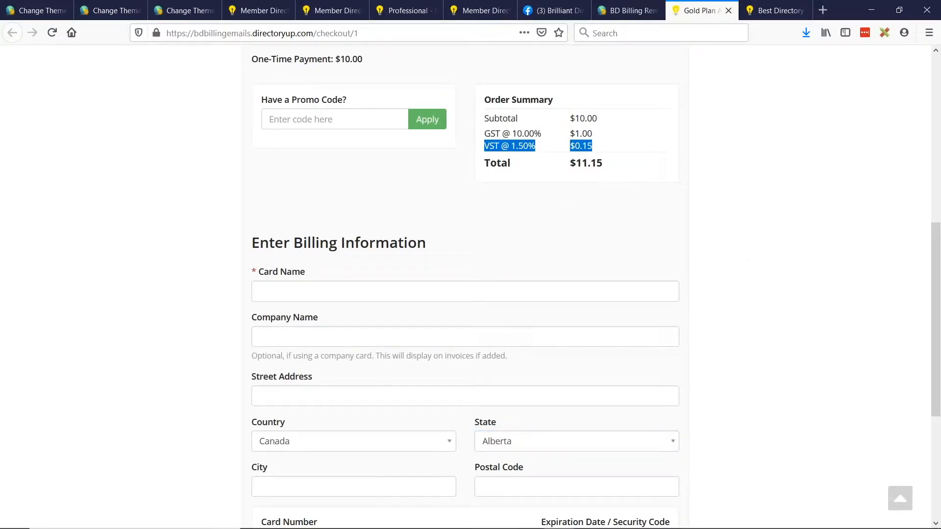
{"action": "left_click", "coordinate": [603, 153]}
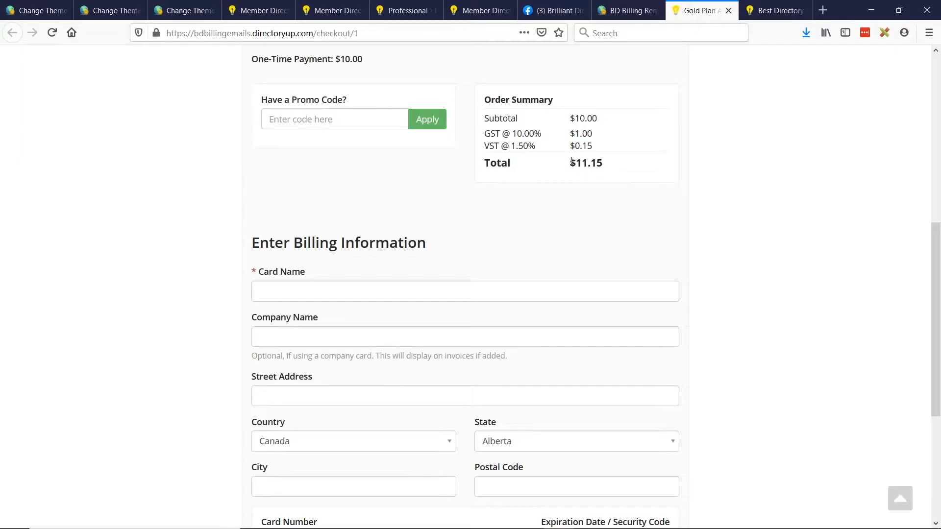
{"action": "left_click_drag", "start_coordinate": [484, 119], "coordinate": [598, 120]}
{"action": "left_click", "coordinate": [606, 117]}
{"action": "left_click", "coordinate": [634, 166]}
{"action": "scroll", "coordinate": [635, 188], "scroll_direction": "up", "scroll_amount": 2}
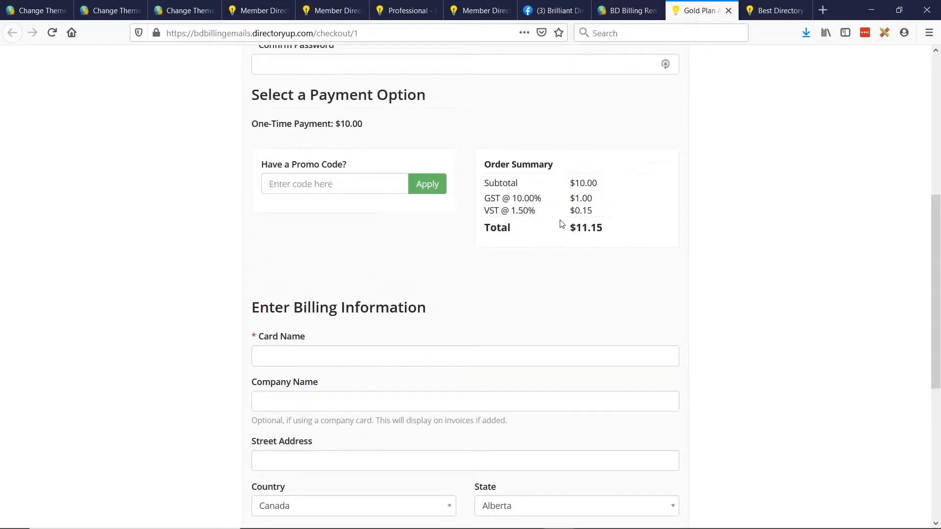
{"action": "left_click_drag", "start_coordinate": [483, 198], "coordinate": [613, 229]}
{"action": "left_click", "coordinate": [594, 211]}
{"action": "left_click", "coordinate": [614, 230]}
Step: Go to the Tax / VAT Settings page in the directory admin and start a new tax rule named Coop Contribution
{"action": "left_click", "coordinate": [614, 11]}
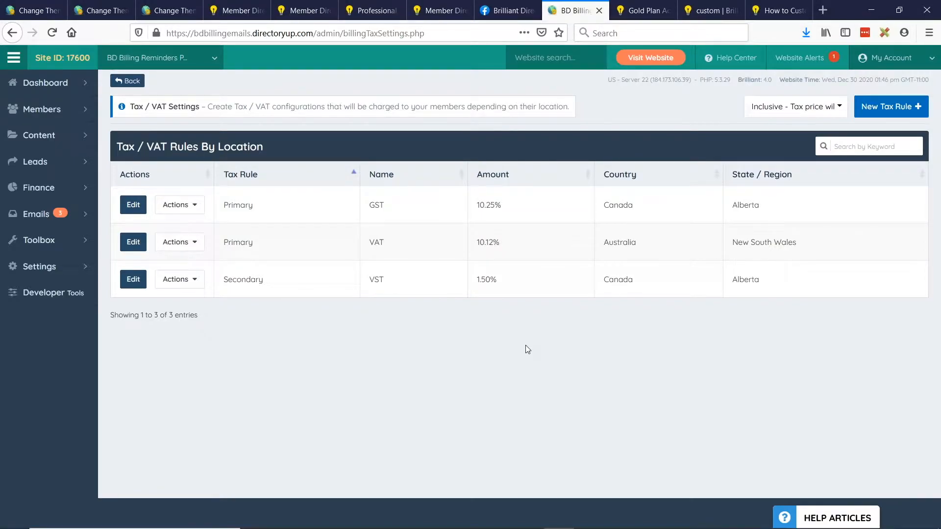
{"action": "left_click", "coordinate": [881, 108]}
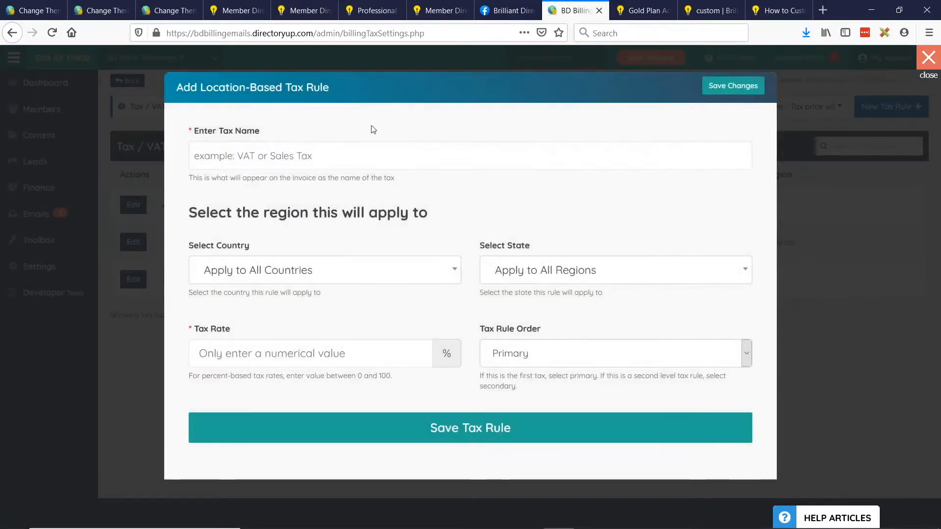
{"action": "left_click", "coordinate": [238, 147]}
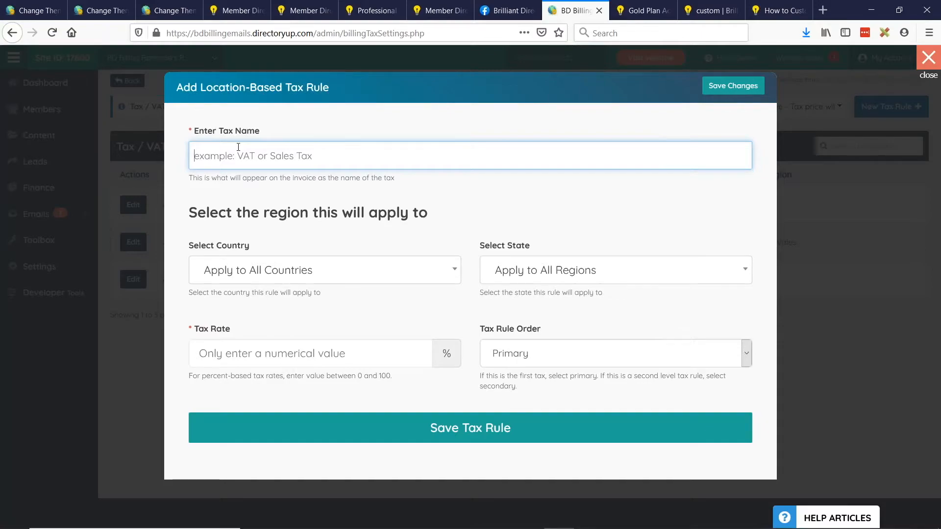
{"action": "type", "text": "Coop"}
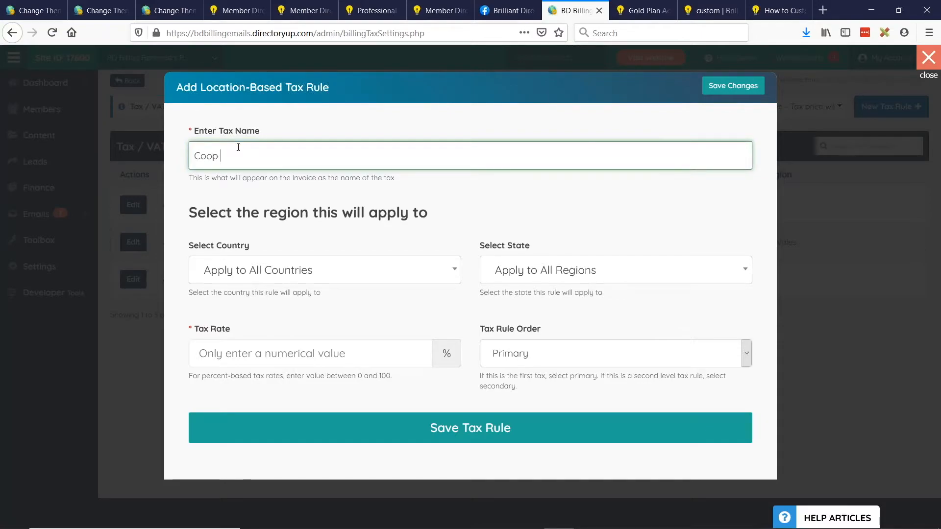
{"action": "type", "text": " Contrinbution"}
Step: Apply the Coop Contribution tax rule to the United States, in the state of California
{"action": "left_click", "coordinate": [287, 267]}
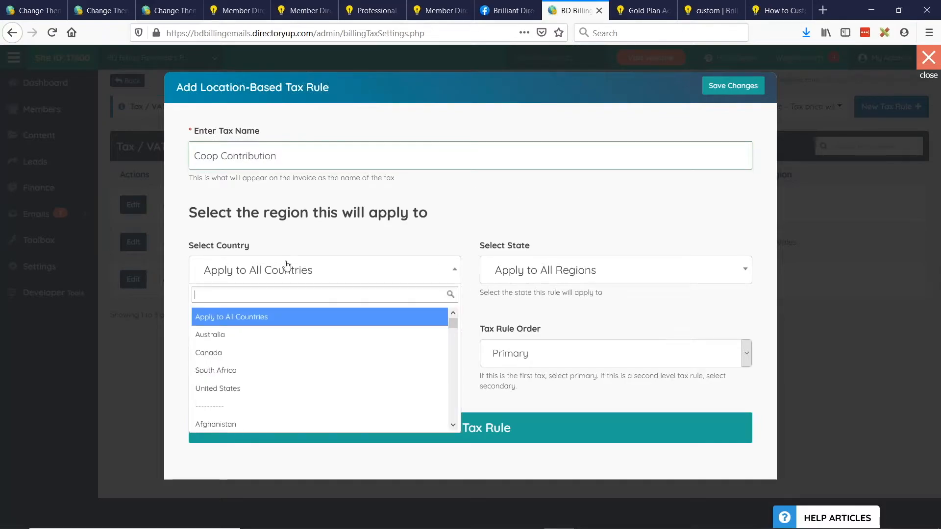
{"action": "left_click", "coordinate": [249, 390]}
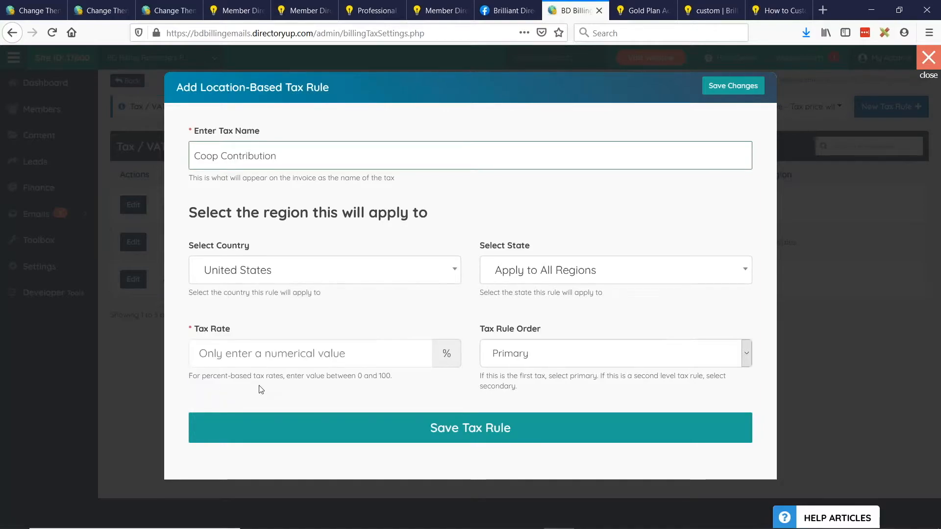
{"action": "left_click", "coordinate": [583, 234]}
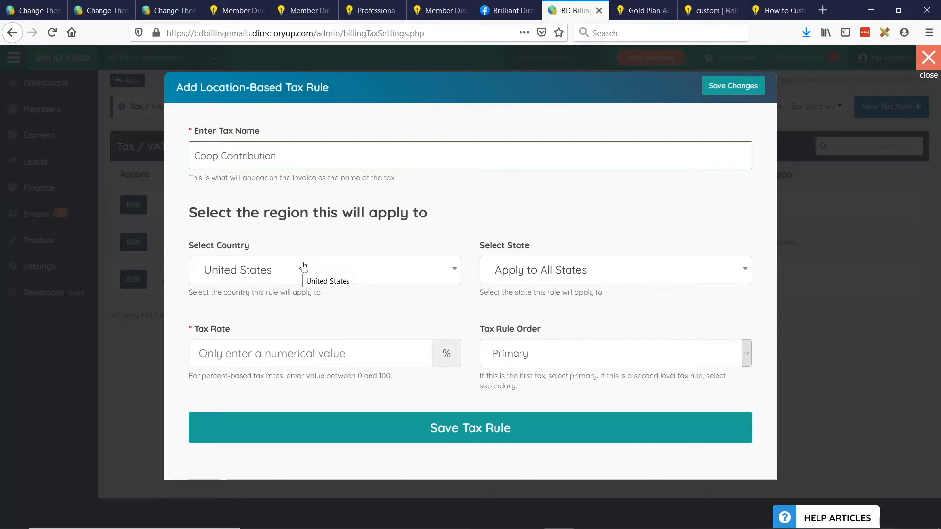
{"action": "left_click", "coordinate": [598, 276]}
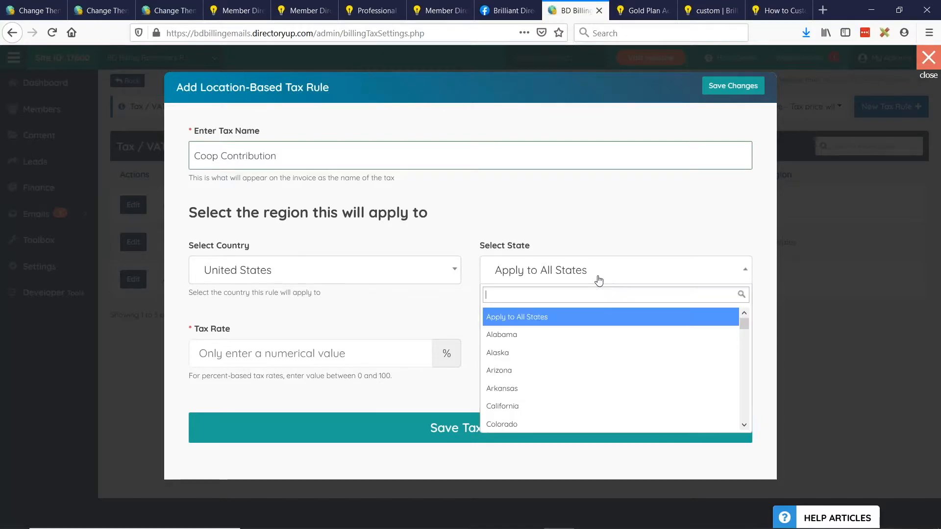
{"action": "left_click", "coordinate": [533, 407]}
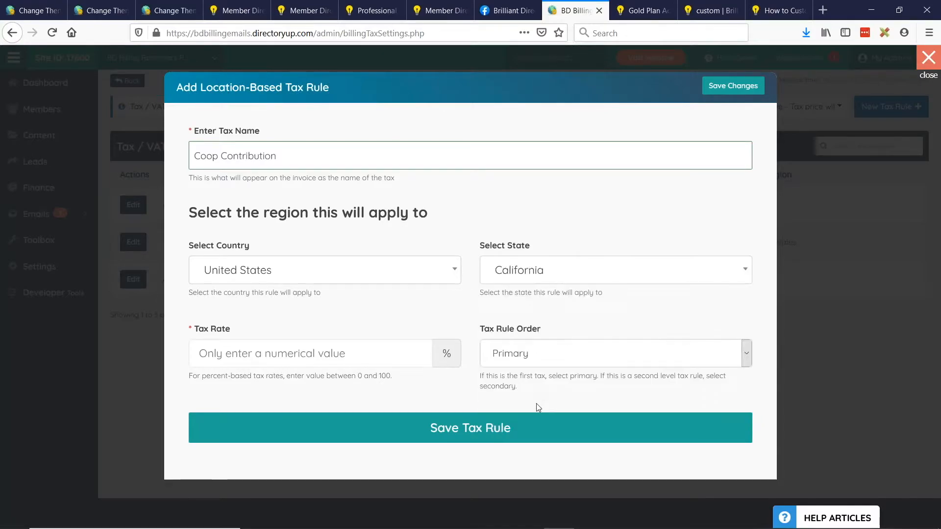
Step: Set the tax rate to 10 percent and keep Primary as the tax rule order
{"action": "left_click", "coordinate": [276, 356]}
{"action": "type", "text": "109"}
{"action": "key", "text": "BackSpace"}
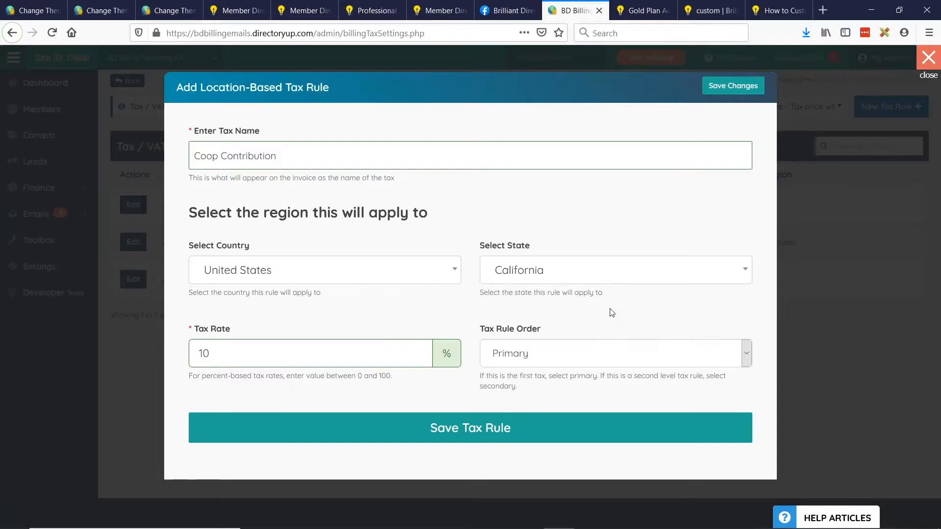
{"action": "left_click", "coordinate": [521, 362]}
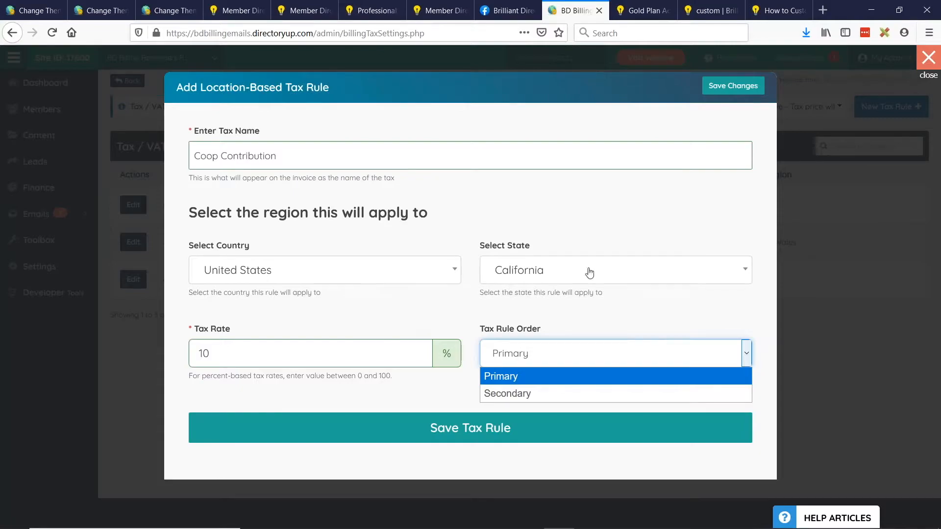
{"action": "left_click", "coordinate": [581, 322]}
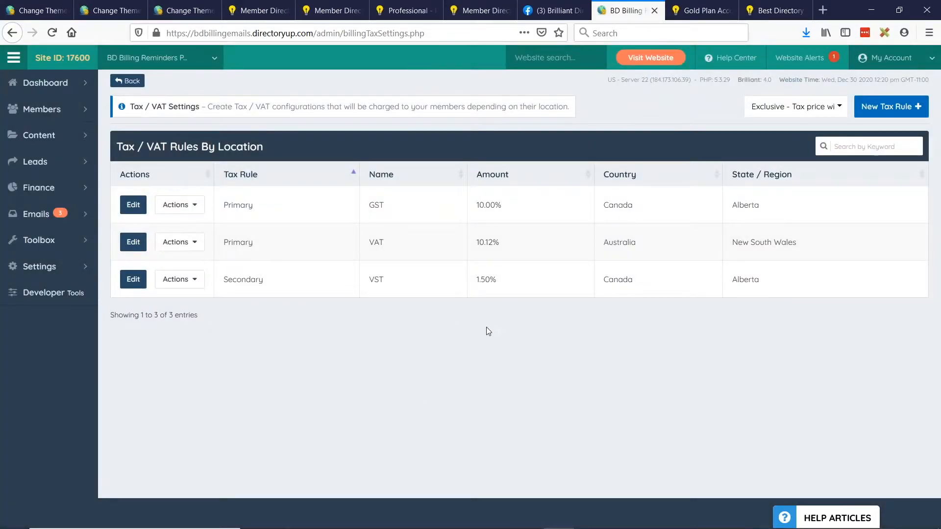
Step: Change the site's tax mode to Inclusive, so that the tax price is included in the prices set
{"action": "left_click", "coordinate": [826, 107]}
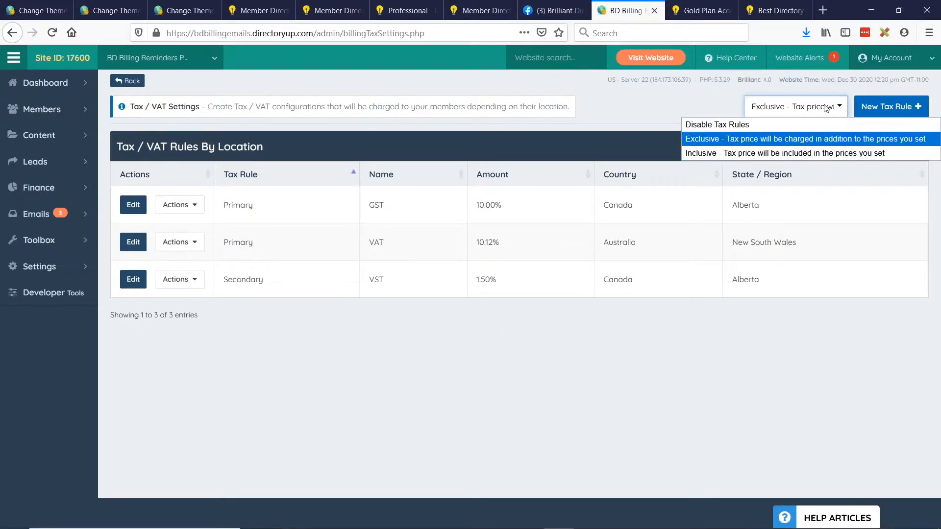
{"action": "left_click", "coordinate": [719, 153]}
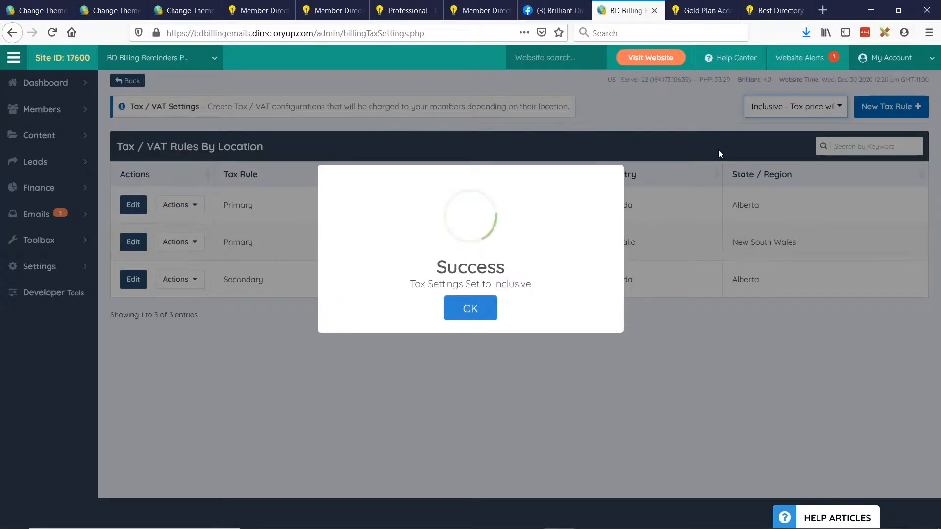
{"action": "left_click", "coordinate": [463, 317]}
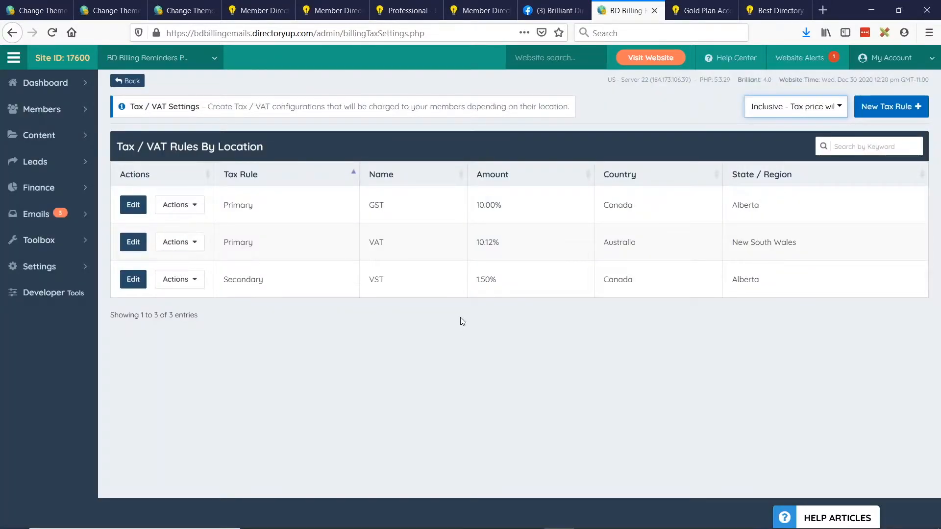
{"action": "left_click", "coordinate": [868, 105]}
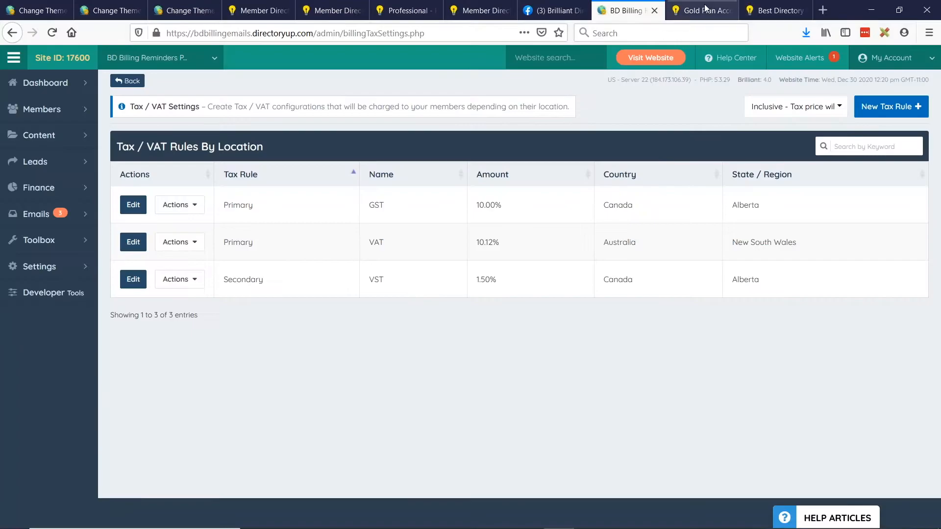
Step: Reload the Gold Plan checkout page and choose Canada and Alberta again as the billing country and state
{"action": "left_click", "coordinate": [706, 9]}
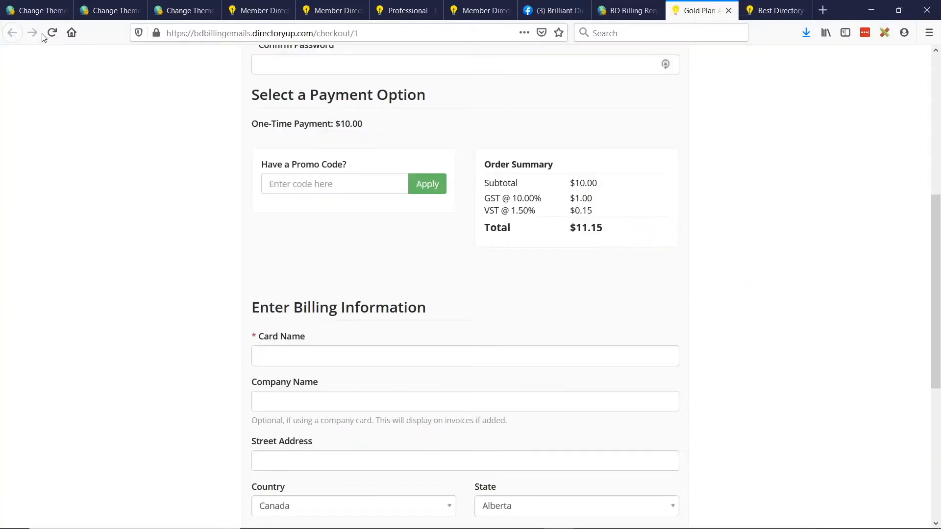
{"action": "left_click", "coordinate": [51, 34]}
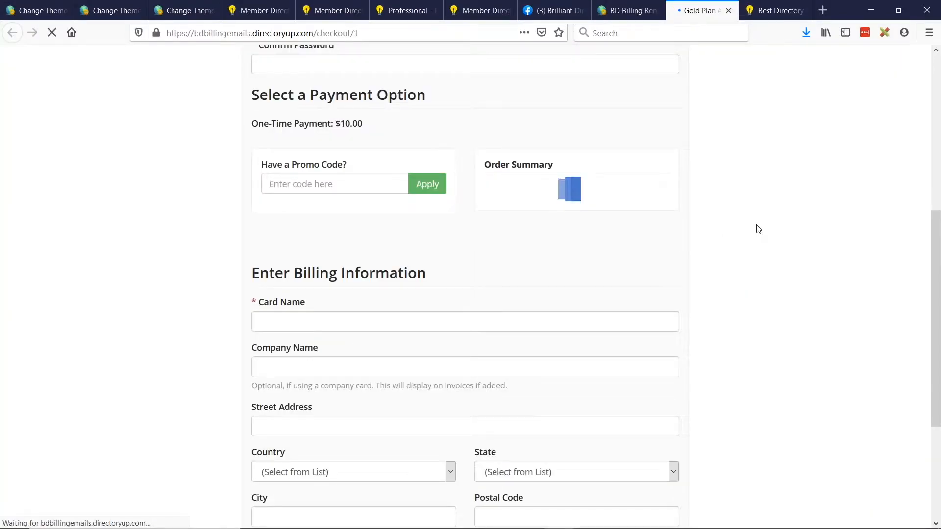
{"action": "left_click", "coordinate": [328, 482]}
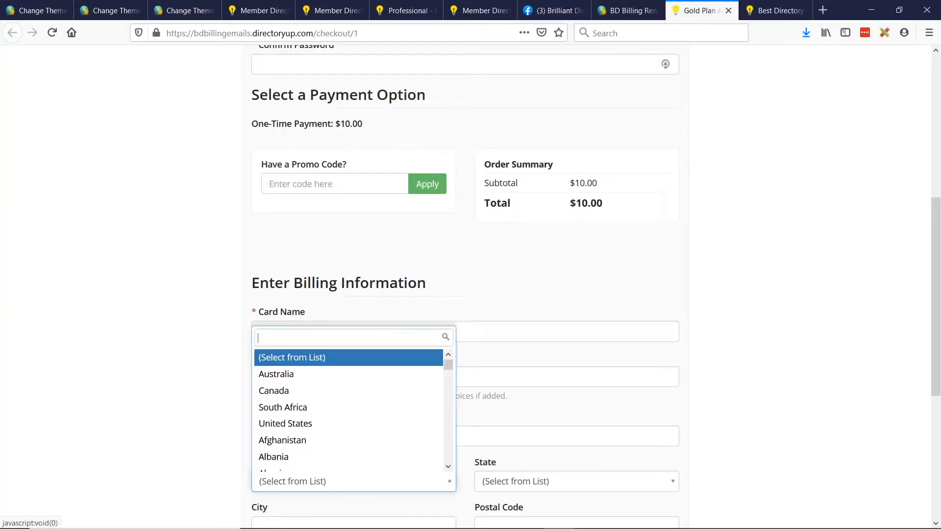
{"action": "left_click", "coordinate": [297, 381]}
{"action": "left_click", "coordinate": [529, 481]}
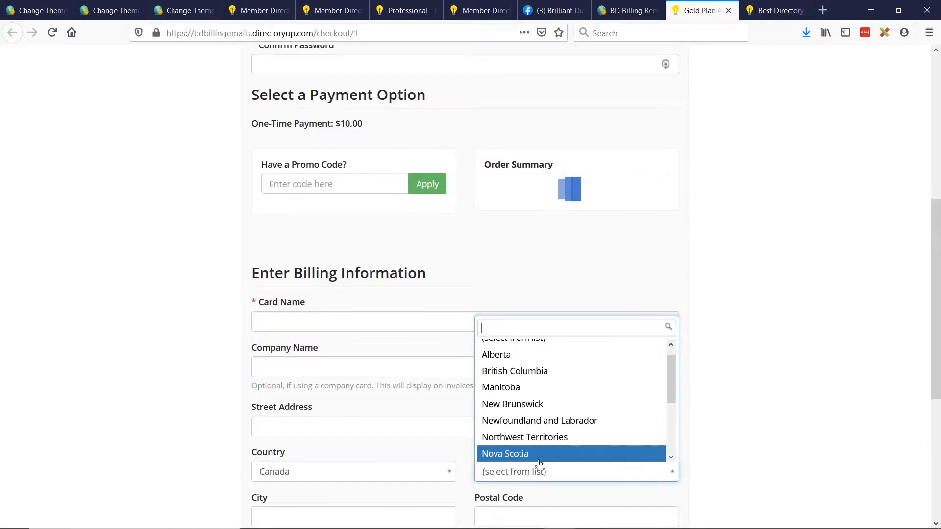
{"action": "left_click", "coordinate": [508, 363]}
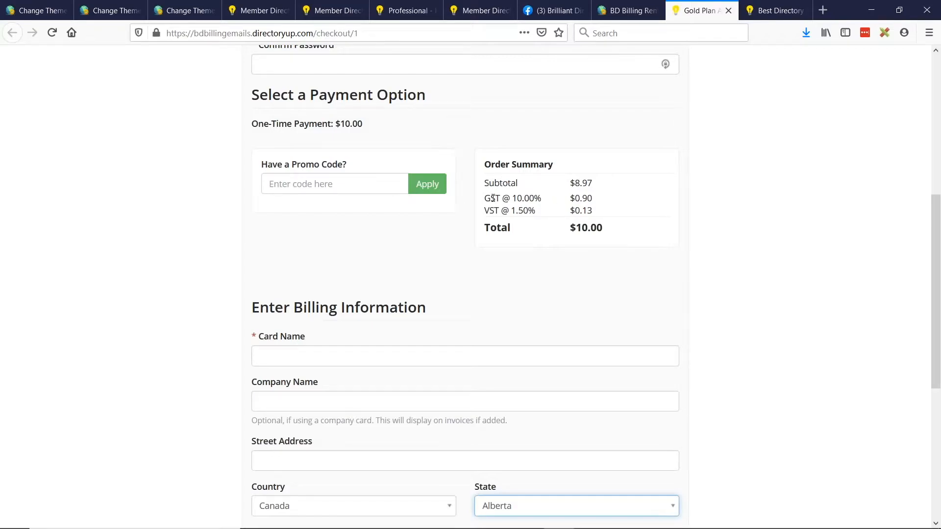
Step: Examine the subtotal, GST, VST and total under inclusive tax in the order summary, and return to the Tax / VAT Settings page
{"action": "left_click_drag", "start_coordinate": [486, 183], "coordinate": [581, 183]}
{"action": "left_click", "coordinate": [582, 185]}
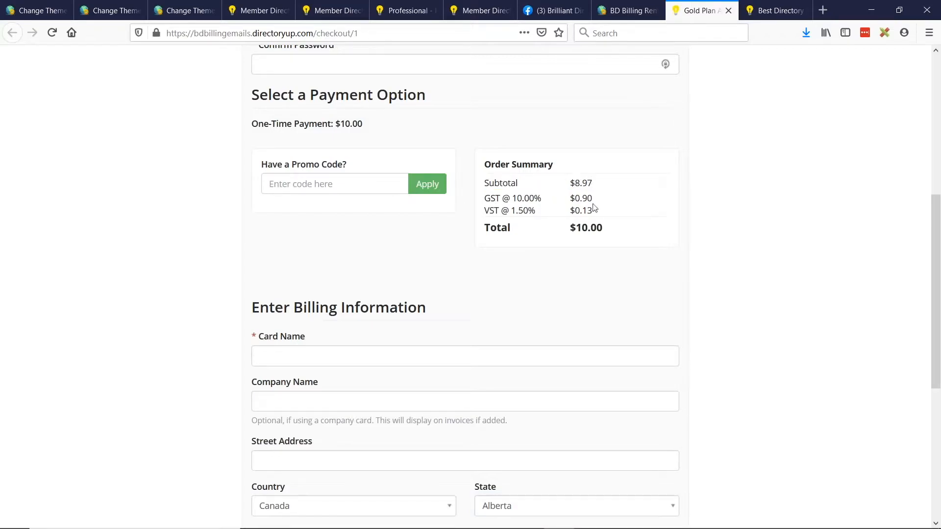
{"action": "left_click_drag", "start_coordinate": [486, 199], "coordinate": [608, 229]}
{"action": "left_click", "coordinate": [591, 215]}
{"action": "left_click_drag", "start_coordinate": [594, 213], "coordinate": [489, 180]}
{"action": "left_click", "coordinate": [489, 181]}
{"action": "left_click_drag", "start_coordinate": [613, 230], "coordinate": [494, 227]}
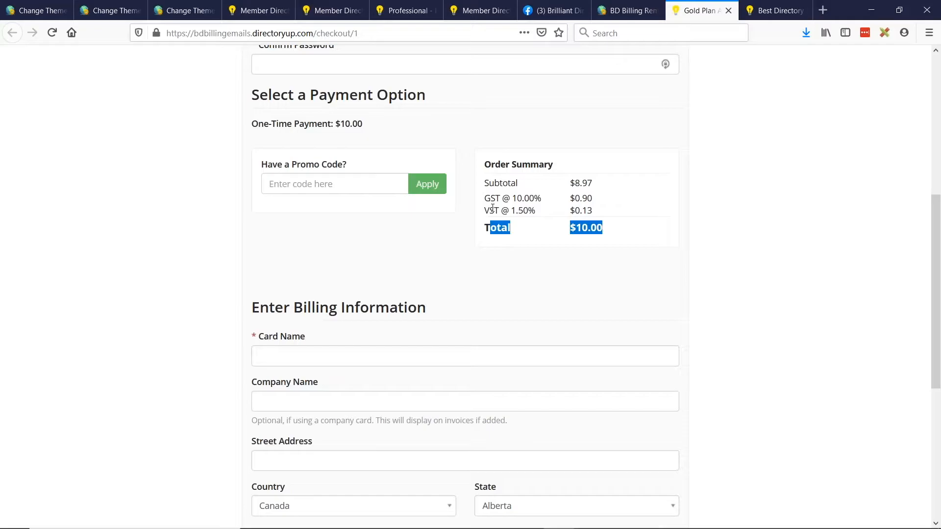
{"action": "left_click", "coordinate": [627, 11]}
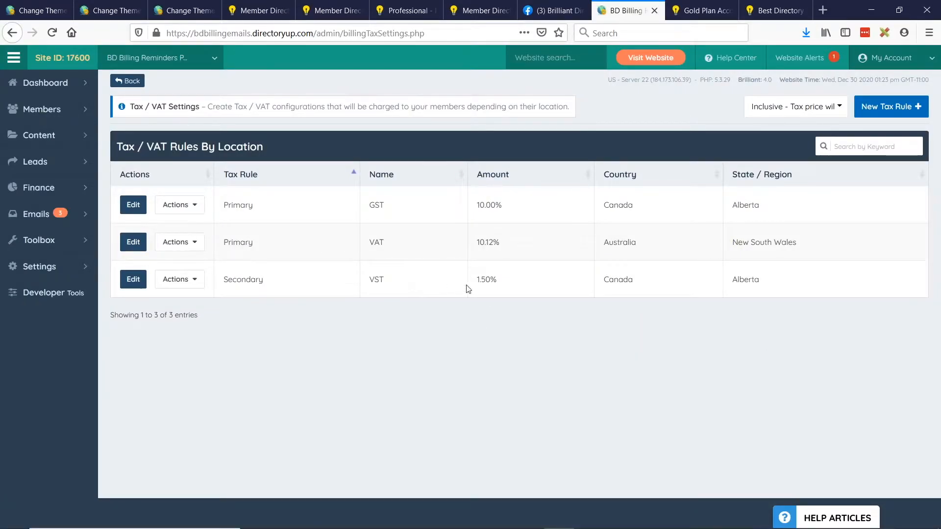
Step: Examine the amount, country and state of the Canada and Australia primary rules in the Tax / VAT rules list
{"action": "left_click_drag", "start_coordinate": [474, 204], "coordinate": [516, 204]}
{"action": "double_click", "coordinate": [608, 206]}
{"action": "left_click_drag", "start_coordinate": [738, 205], "coordinate": [824, 210]}
{"action": "left_click_drag", "start_coordinate": [806, 244], "coordinate": [599, 250]}
{"action": "left_click", "coordinate": [636, 260]}
{"action": "key", "text": "alt+Tab"}
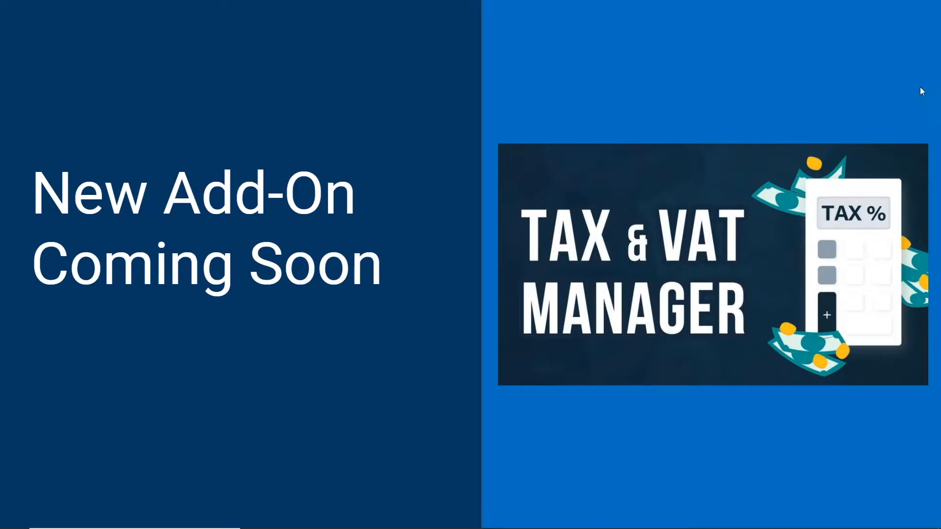
{"action": "key", "text": "alt+Tab"}
{"action": "left_click", "coordinate": [686, 257]}
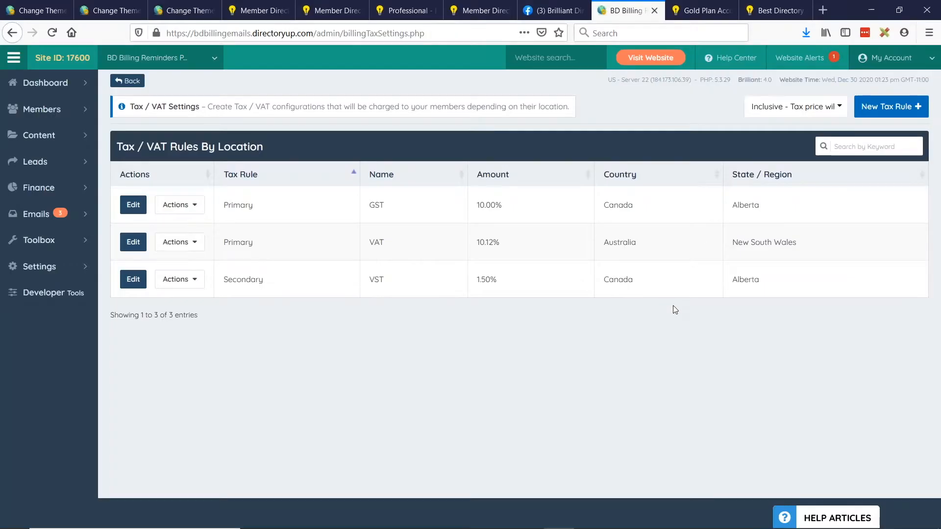
Step: Compare the tax rule names in the Tax / VAT rules list with the tax lines in the Gold Plan checkout's order summary
{"action": "left_click", "coordinate": [695, 10]}
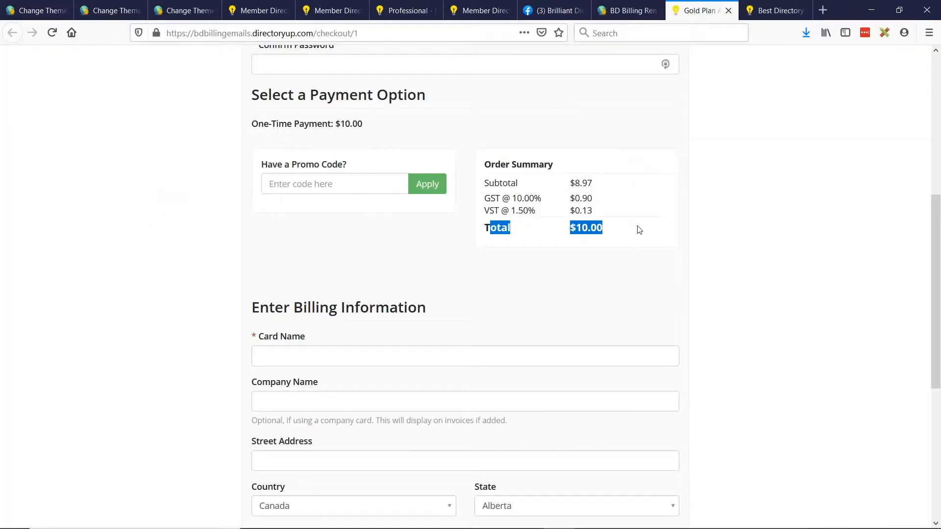
{"action": "left_click", "coordinate": [638, 229]}
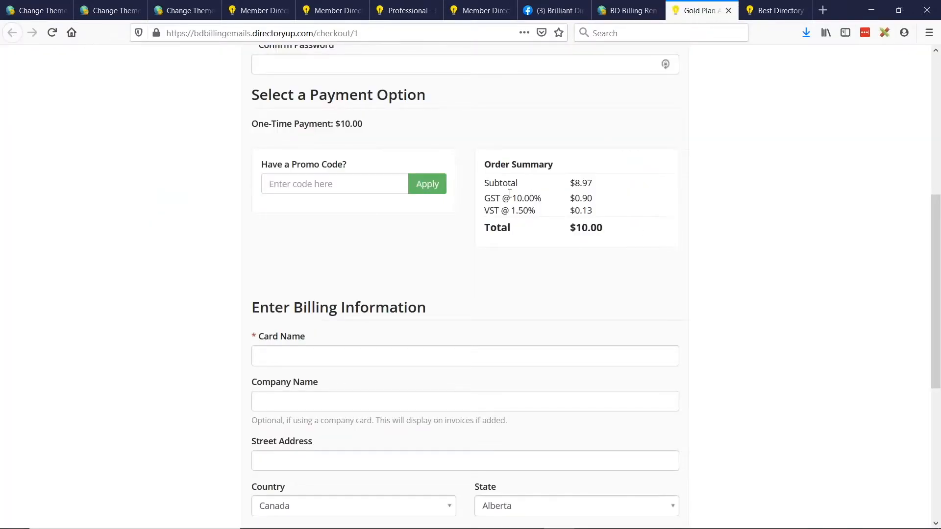
{"action": "left_click", "coordinate": [629, 11]}
{"action": "left_click_drag", "start_coordinate": [370, 205], "coordinate": [386, 205]}
{"action": "left_click_drag", "start_coordinate": [370, 242], "coordinate": [386, 243]}
{"action": "left_click_drag", "start_coordinate": [385, 279], "coordinate": [379, 279]}
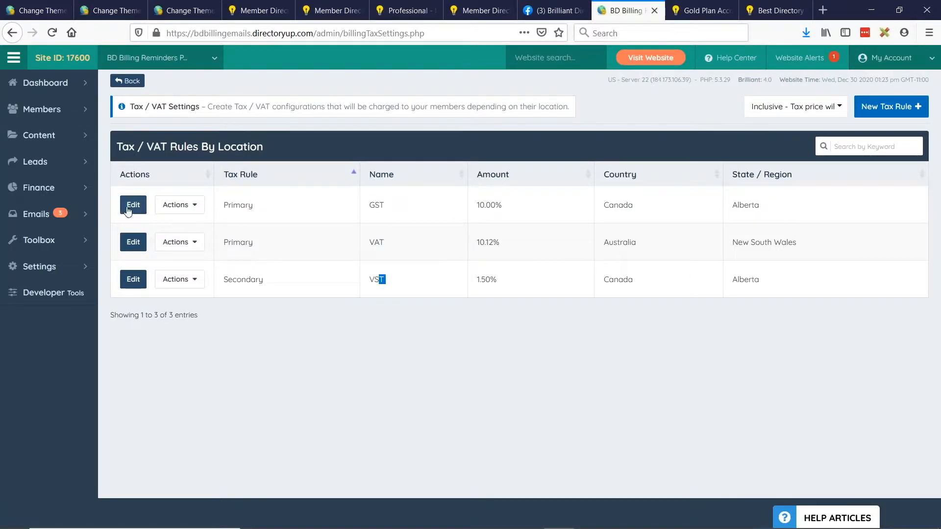
{"action": "left_click", "coordinate": [437, 232]}
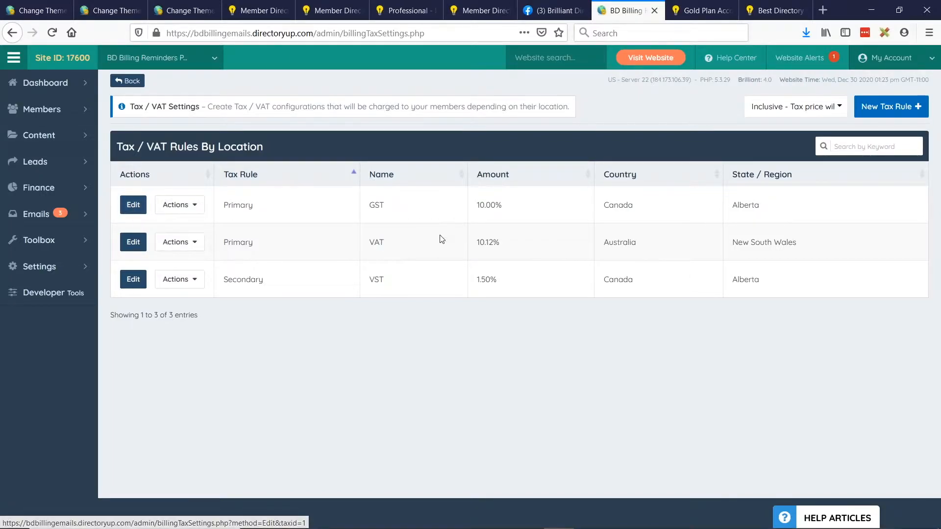
{"action": "double_click", "coordinate": [375, 205]}
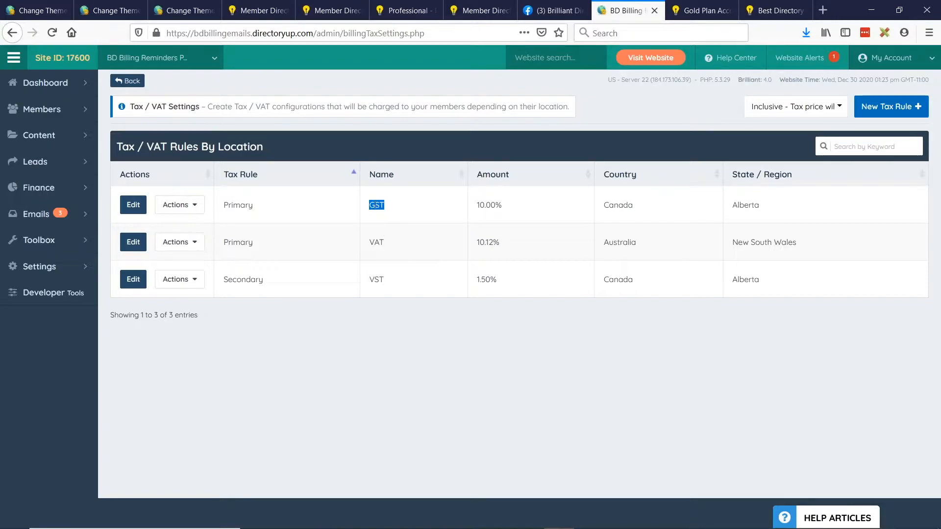
{"action": "left_click", "coordinate": [702, 10]}
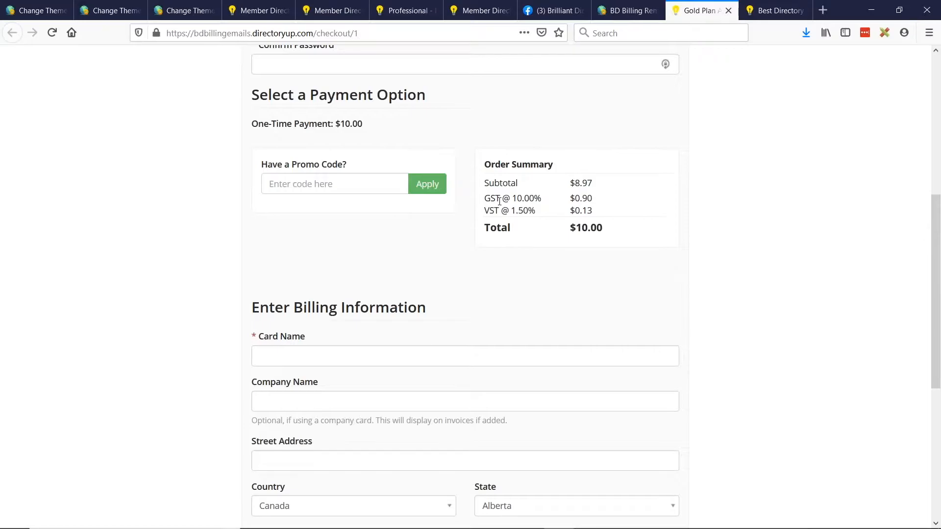
{"action": "key", "text": "ctrl+shift+Tab"}
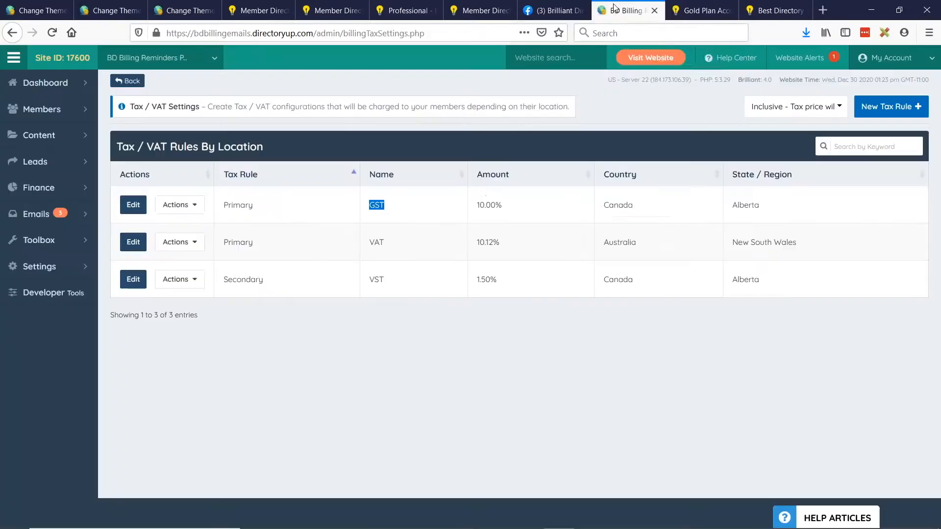
{"action": "left_click", "coordinate": [455, 210]}
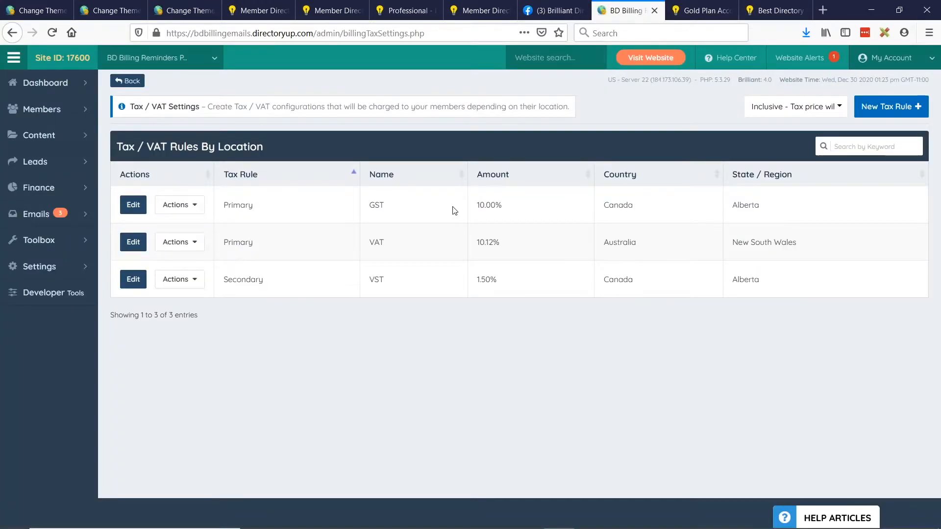
Step: Review the names GST, VAT and VST of the three tax rules on the Tax / VAT Settings page
{"action": "double_click", "coordinate": [375, 203]}
{"action": "double_click", "coordinate": [374, 239]}
{"action": "double_click", "coordinate": [375, 277]}
{"action": "left_click_drag", "start_coordinate": [374, 242], "coordinate": [385, 242]}
{"action": "left_click_drag", "start_coordinate": [367, 205], "coordinate": [389, 210]}
{"action": "left_click_drag", "start_coordinate": [385, 238], "coordinate": [379, 242]}
{"action": "left_click_drag", "start_coordinate": [375, 277], "coordinate": [386, 280]}
{"action": "key", "text": "alt+Tab"}
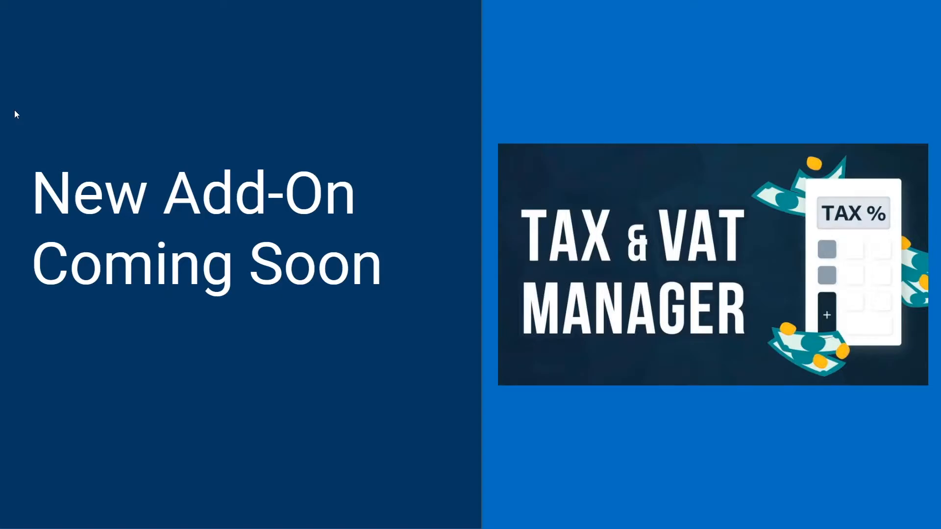
{"action": "left_click", "coordinate": [10, 80]}
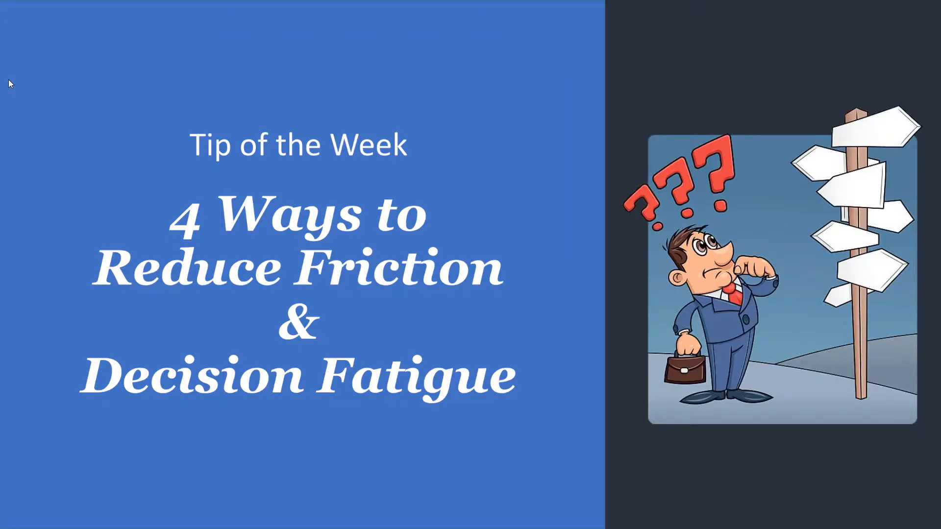
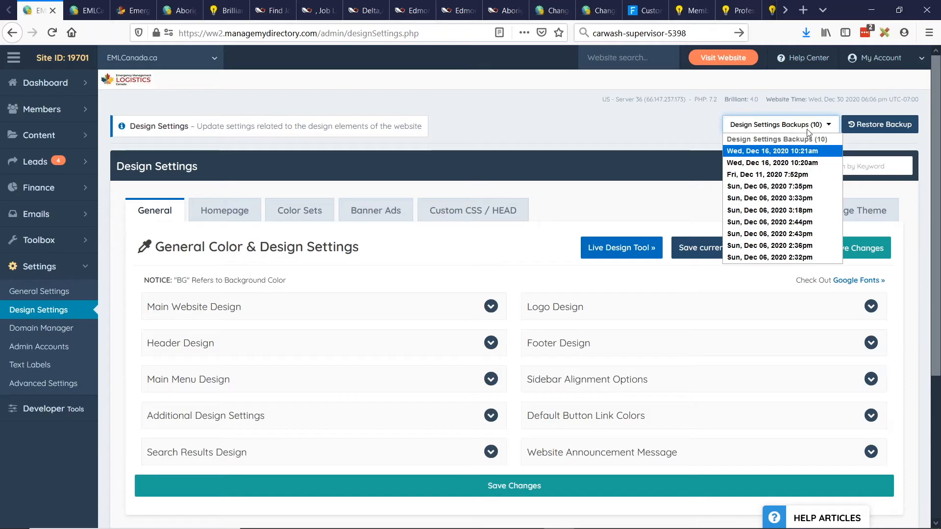
Step: Close the design settings backups list, go to brilliantdirectories.com in the jobs page's tab and open the site's add-ons page
{"action": "left_click", "coordinate": [502, 115]}
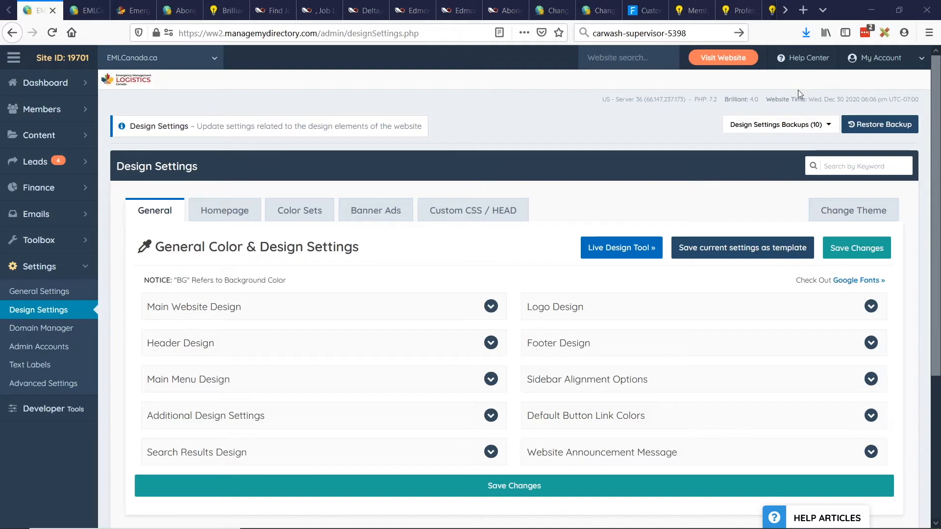
{"action": "left_click", "coordinate": [276, 14]}
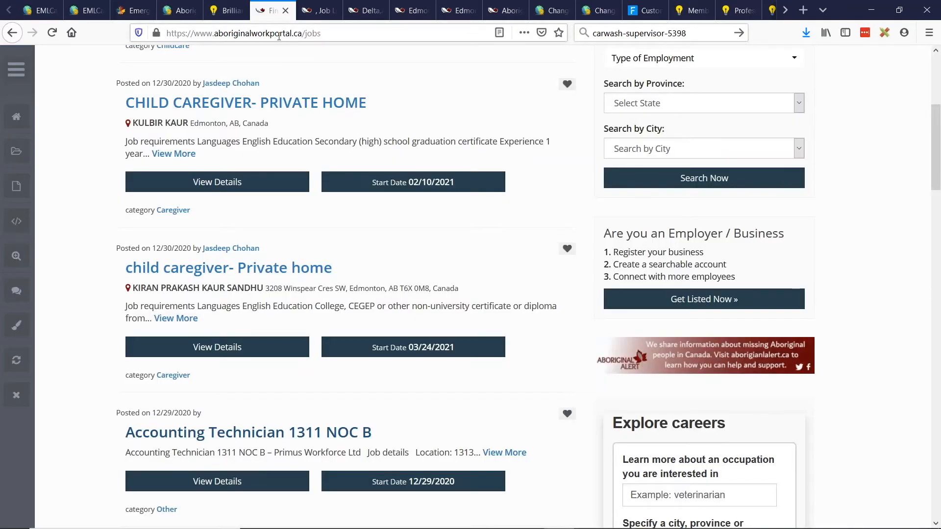
{"action": "left_click", "coordinate": [280, 34]}
{"action": "type", "text": "brilliantdirectories.com"}
{"action": "key", "text": "Return"}
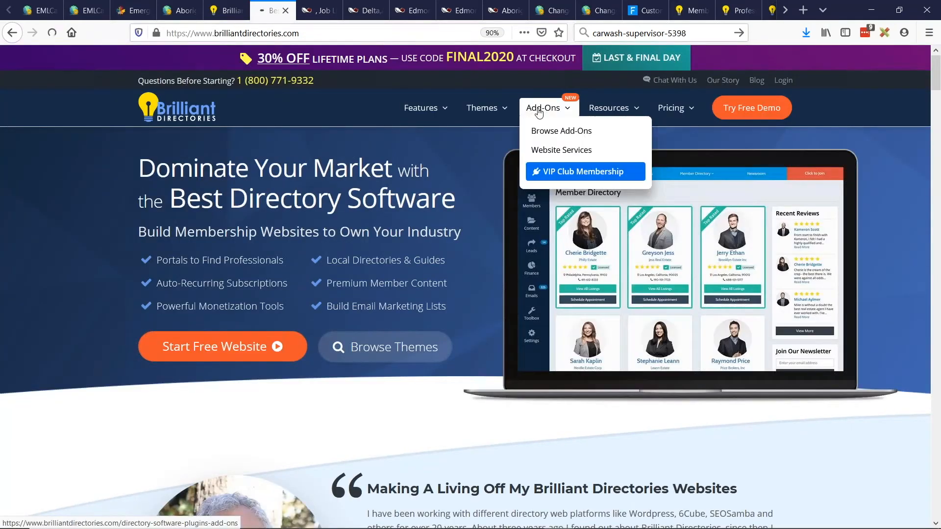
{"action": "left_click", "coordinate": [539, 112]}
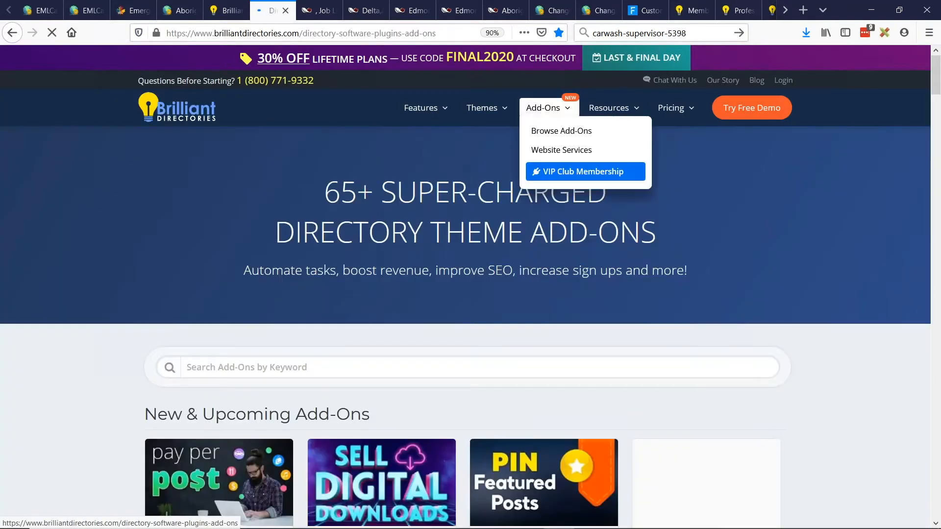
Step: Find the Automatic Lead Matching add-on in the catalogue and open its page in a separate tab
{"action": "scroll", "coordinate": [337, 133], "scroll_direction": "down", "scroll_amount": 7}
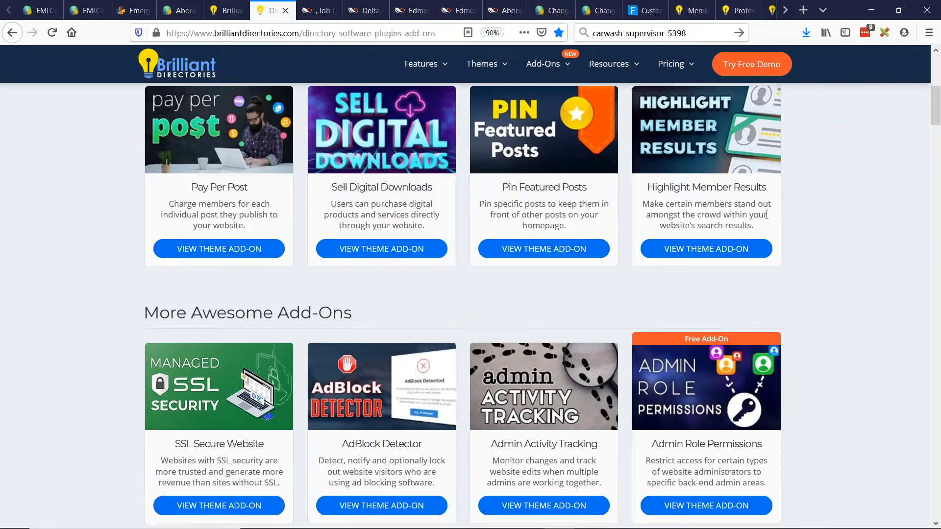
{"action": "scroll", "coordinate": [630, 256], "scroll_direction": "down", "scroll_amount": 2}
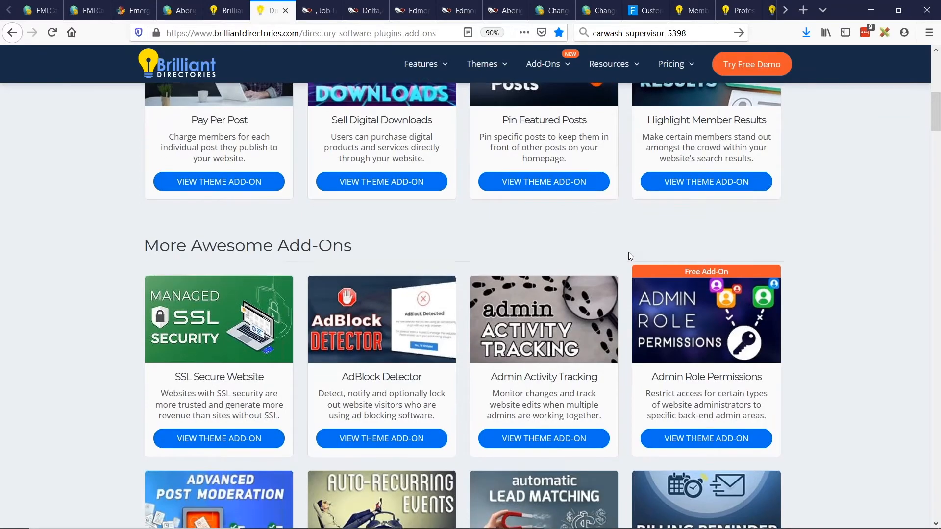
{"action": "scroll", "coordinate": [631, 255], "scroll_direction": "down", "scroll_amount": 3}
{"action": "scroll", "coordinate": [619, 250], "scroll_direction": "down", "scroll_amount": 1}
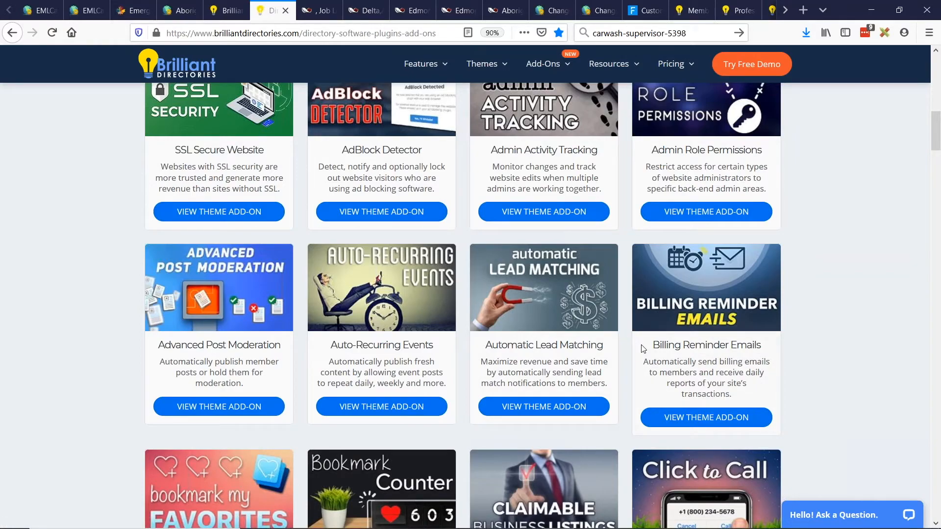
{"action": "scroll", "coordinate": [523, 282], "scroll_direction": "down", "scroll_amount": 1}
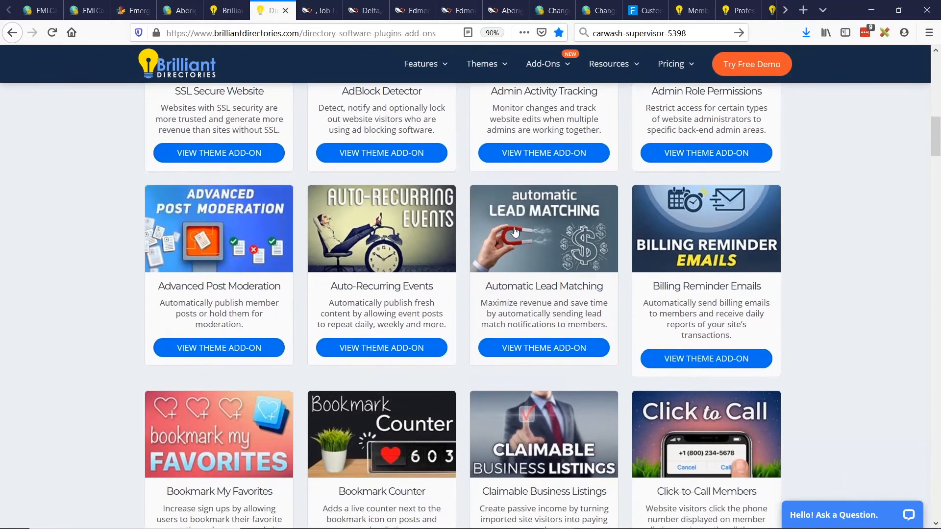
{"action": "middle_click", "coordinate": [523, 223]}
{"action": "left_click", "coordinate": [320, 10]}
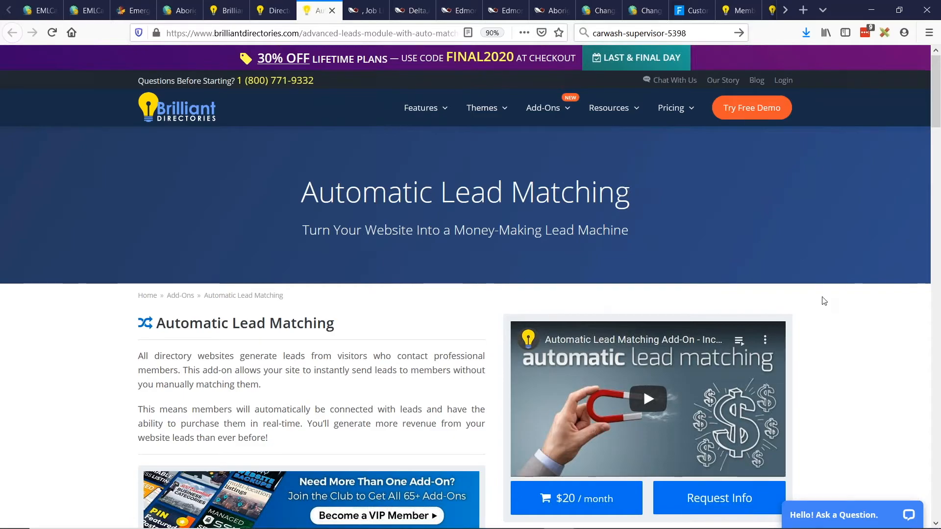
{"action": "left_click", "coordinate": [344, 33]}
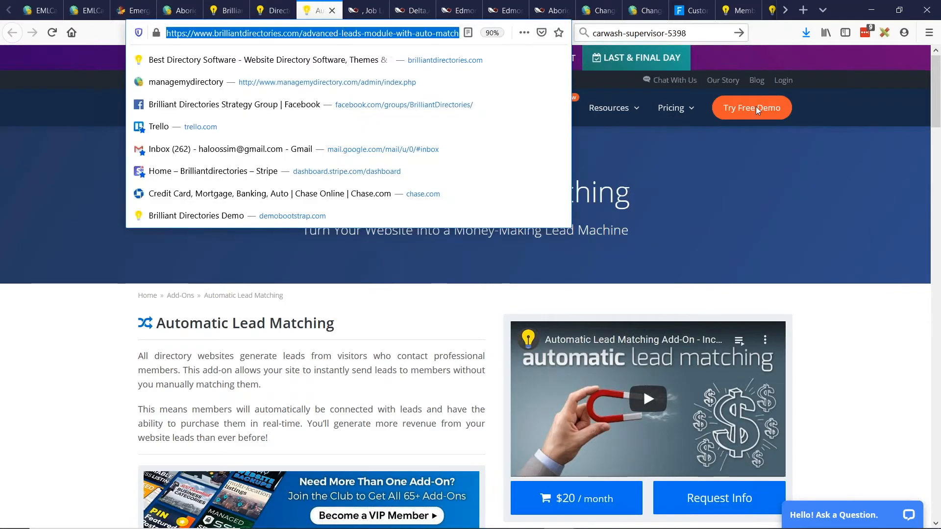
{"action": "left_click", "coordinate": [865, 360]}
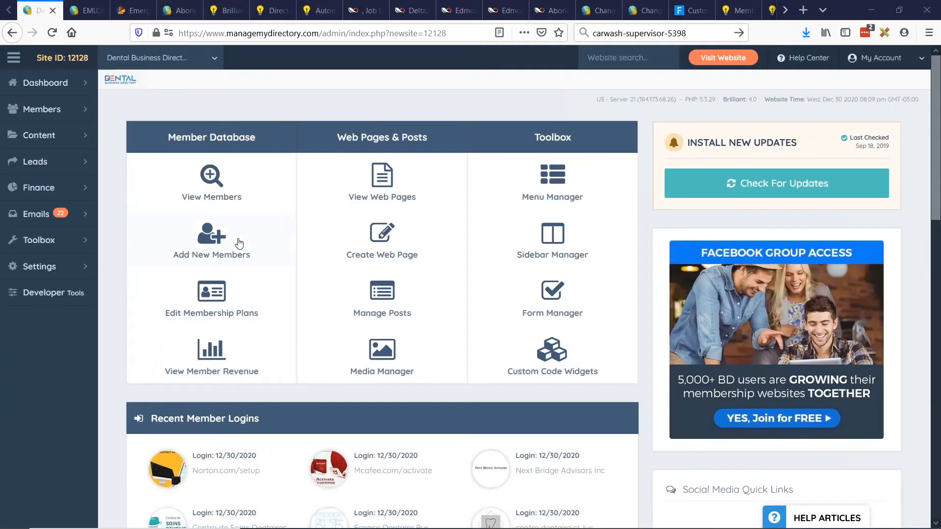
Step: Open the default Main Action for editing from the auto-match workflows of the Dental Business Directory's lead management
{"action": "mouse_move", "coordinate": [123, 183]}
{"action": "left_click", "coordinate": [126, 188]}
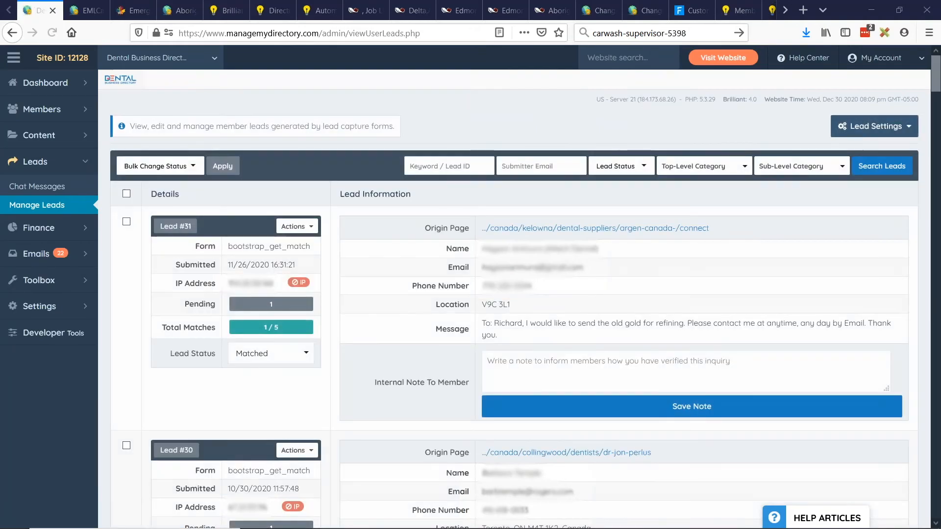
{"action": "left_click", "coordinate": [835, 127]}
{"action": "left_click", "coordinate": [835, 128]}
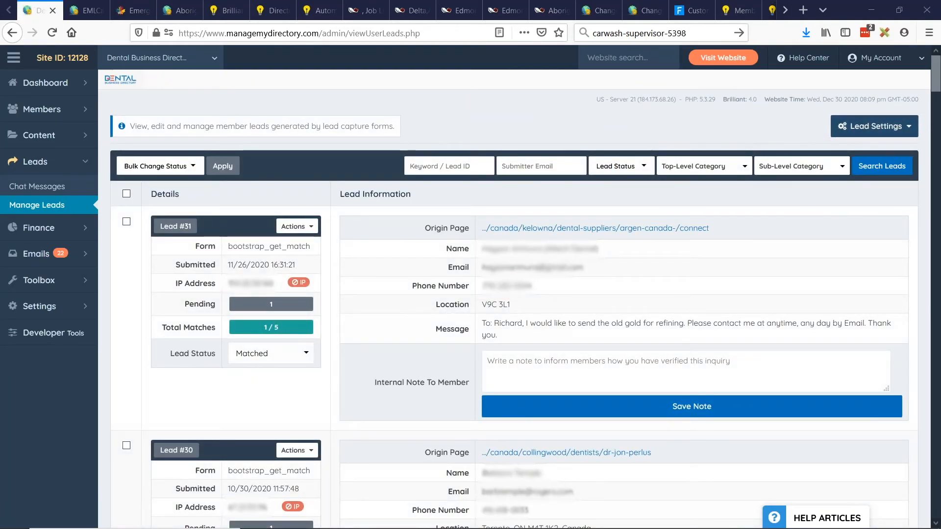
{"action": "left_click", "coordinate": [835, 127]}
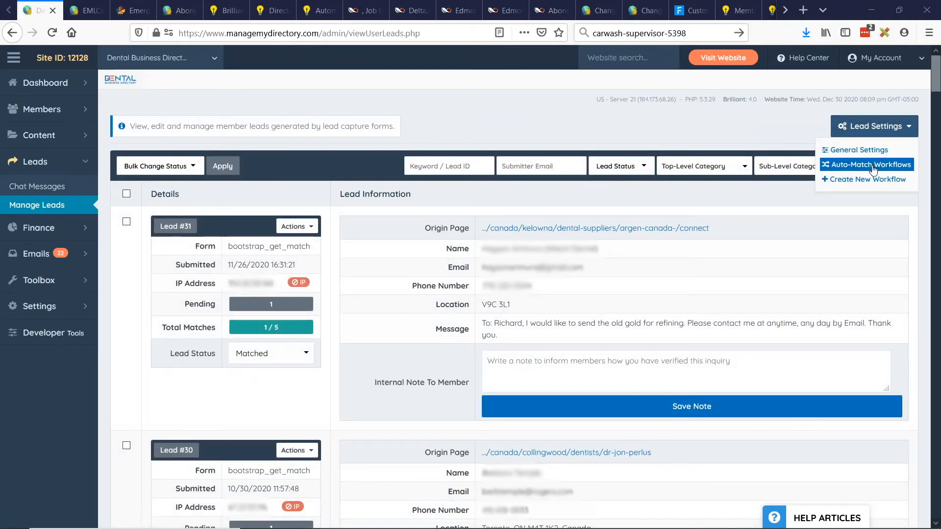
{"action": "left_click", "coordinate": [858, 170]}
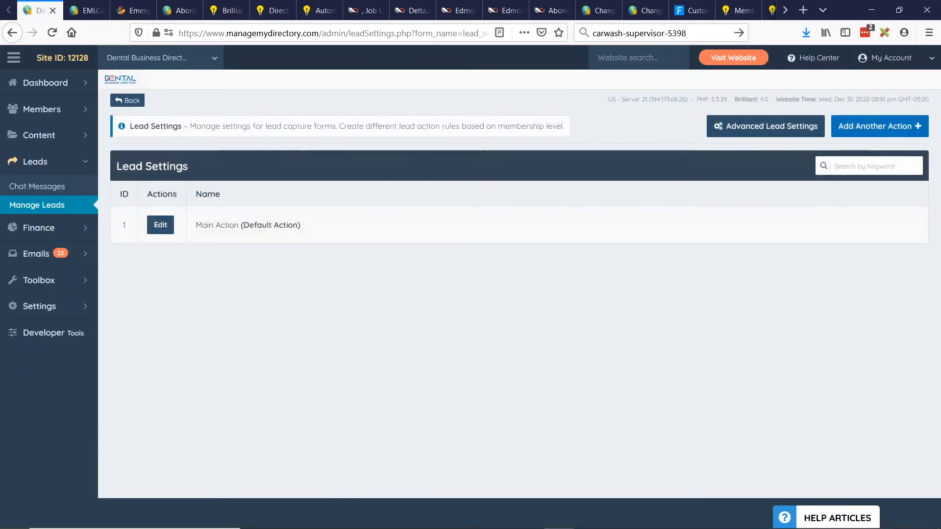
{"action": "left_click", "coordinate": [160, 226]}
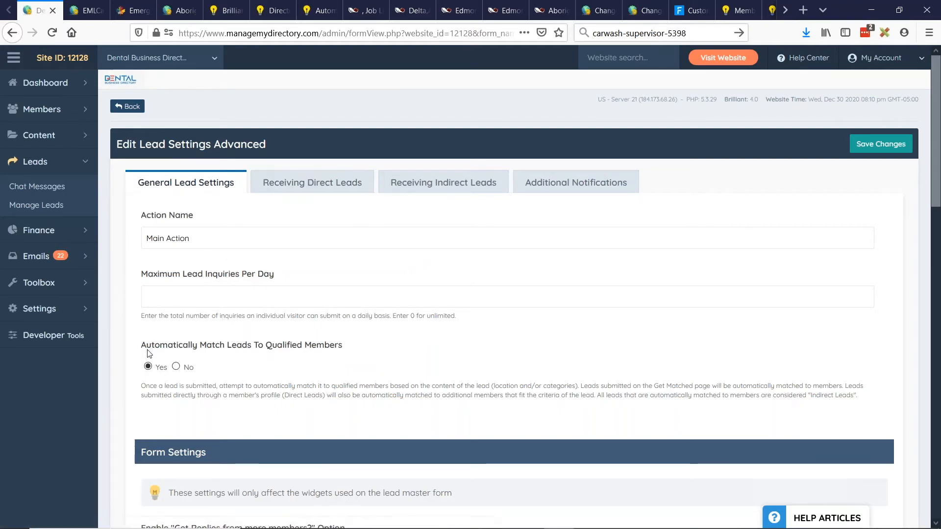
Step: Examine the automatic lead matching option and the direct lead settings, including notification type, email templates and the admin copy option
{"action": "left_click_drag", "start_coordinate": [149, 352], "coordinate": [141, 343]}
{"action": "left_click", "coordinate": [310, 184]}
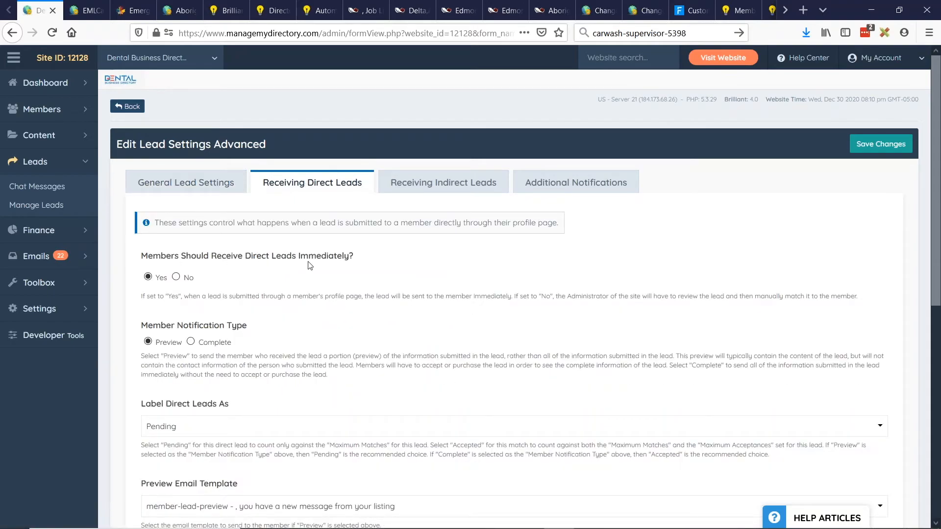
{"action": "scroll", "coordinate": [263, 283], "scroll_direction": "down", "scroll_amount": 1}
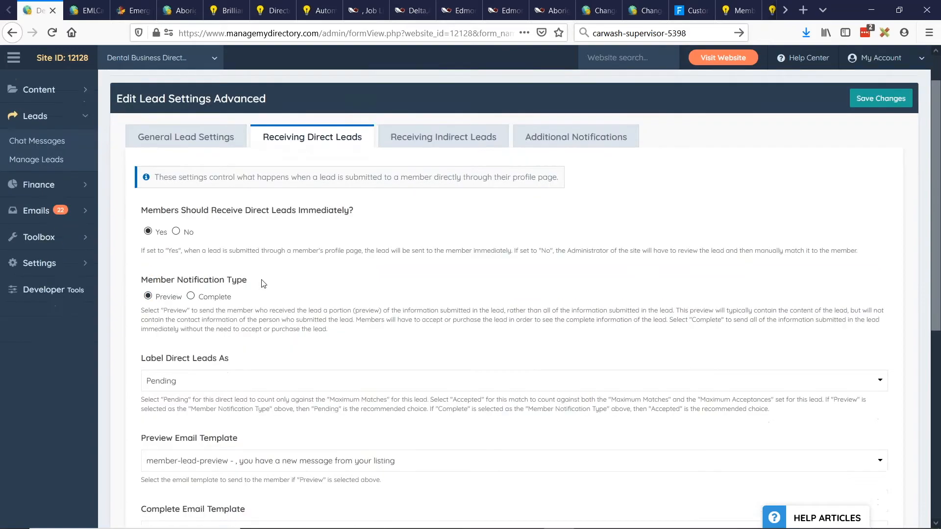
{"action": "scroll", "coordinate": [263, 283], "scroll_direction": "down", "scroll_amount": 1}
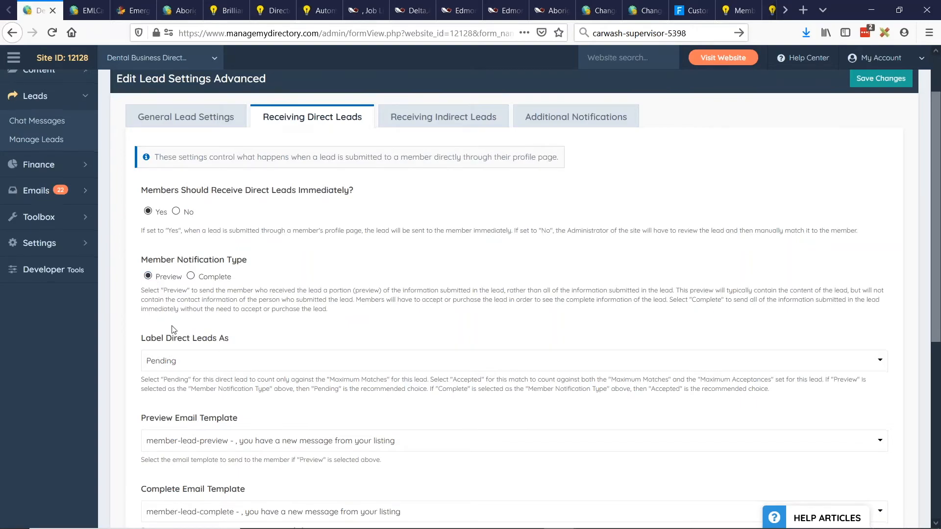
{"action": "scroll", "coordinate": [172, 332], "scroll_direction": "down", "scroll_amount": 3}
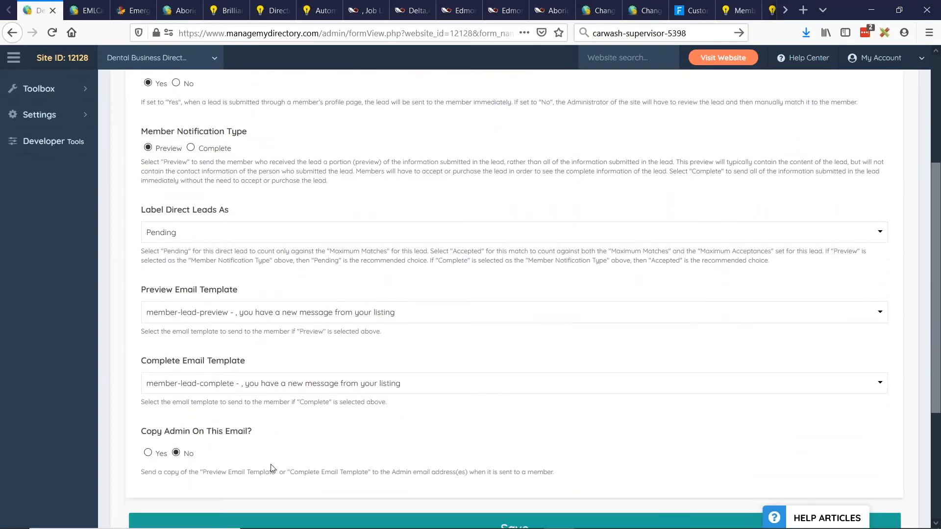
{"action": "left_click_drag", "start_coordinate": [141, 431], "coordinate": [270, 434]}
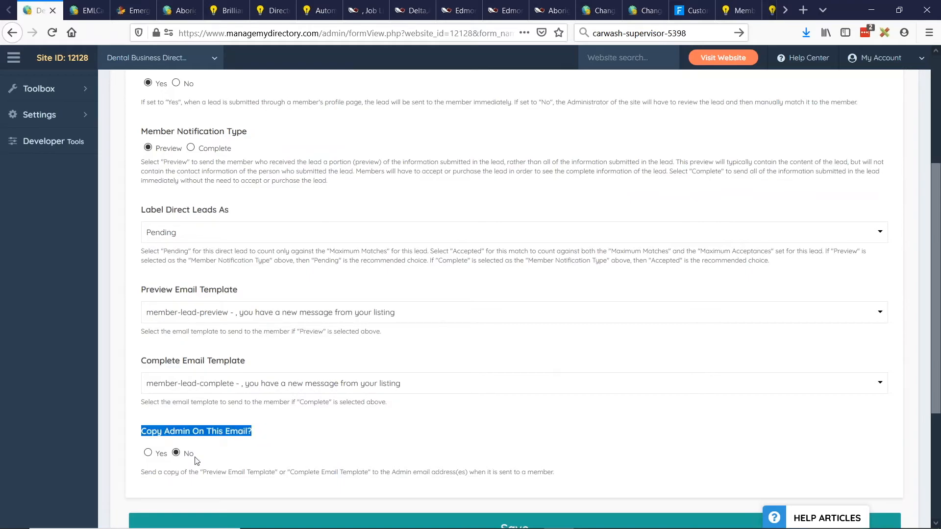
{"action": "left_click", "coordinate": [200, 439]}
{"action": "scroll", "coordinate": [250, 446], "scroll_direction": "up", "scroll_amount": 4}
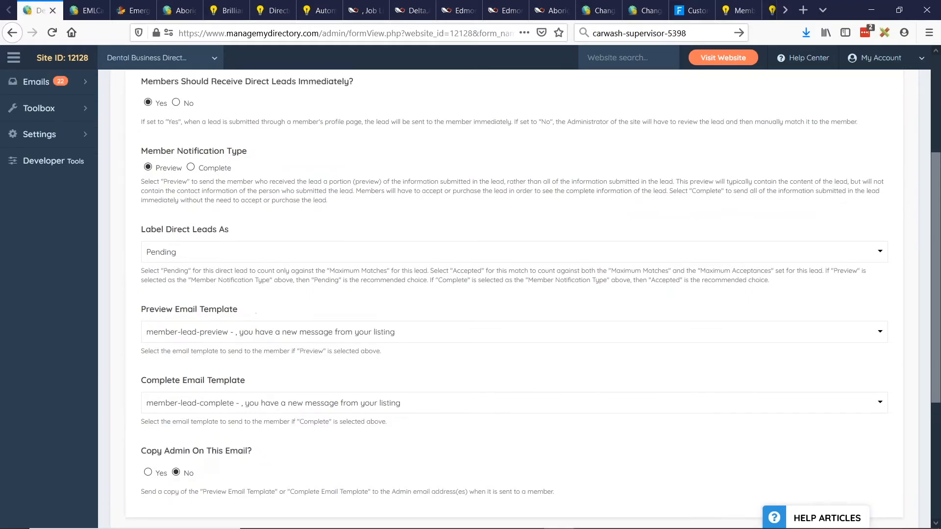
Step: Review the indirect lead settings, including member notification type, lead label, email templates and the admin copy option
{"action": "left_click", "coordinate": [448, 184]}
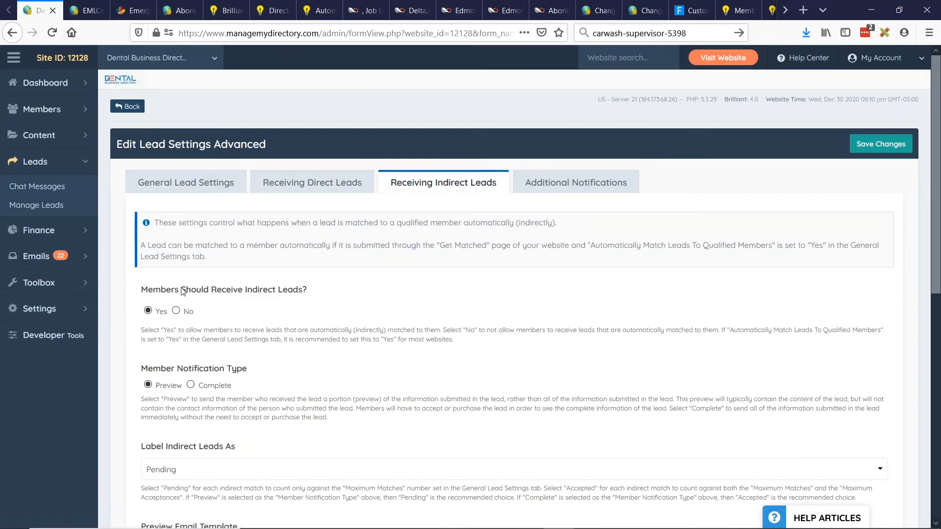
{"action": "scroll", "coordinate": [175, 321], "scroll_direction": "down", "scroll_amount": 1}
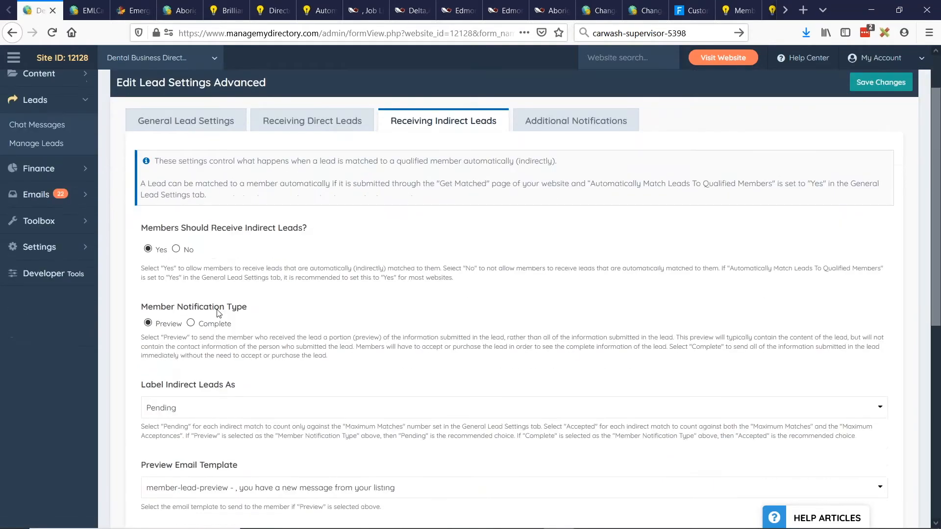
{"action": "scroll", "coordinate": [191, 316], "scroll_direction": "down", "scroll_amount": 1}
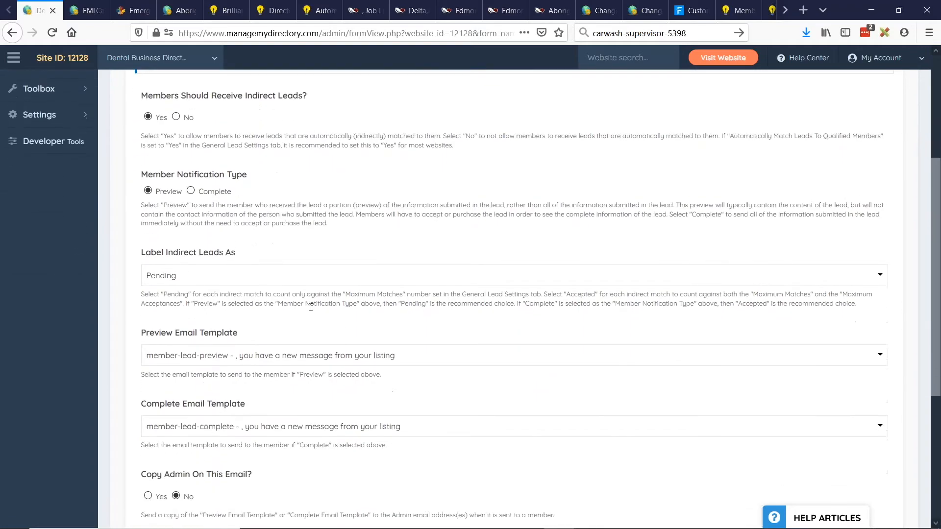
{"action": "scroll", "coordinate": [195, 313], "scroll_direction": "up", "scroll_amount": 3}
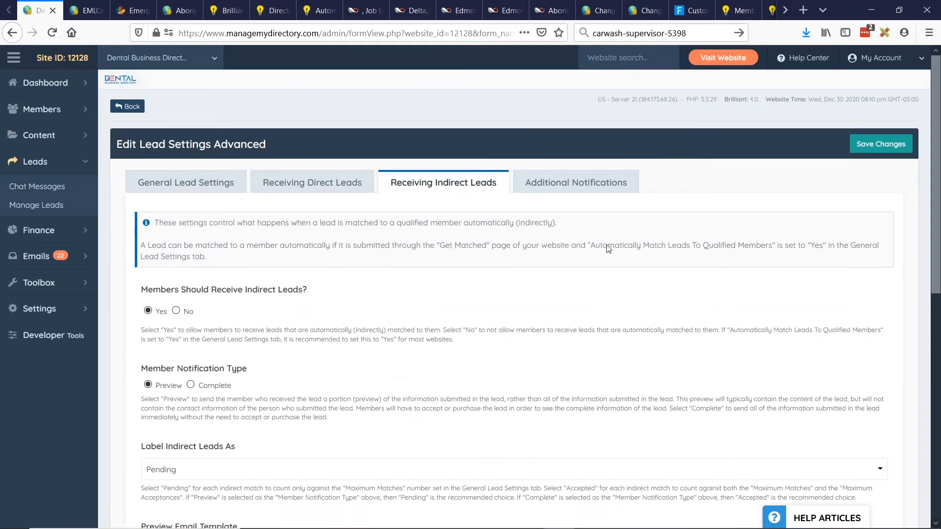
Step: Compare the options for receiving direct leads immediately, receiving indirect leads and automatically matching leads to qualified members
{"action": "left_click", "coordinate": [223, 184]}
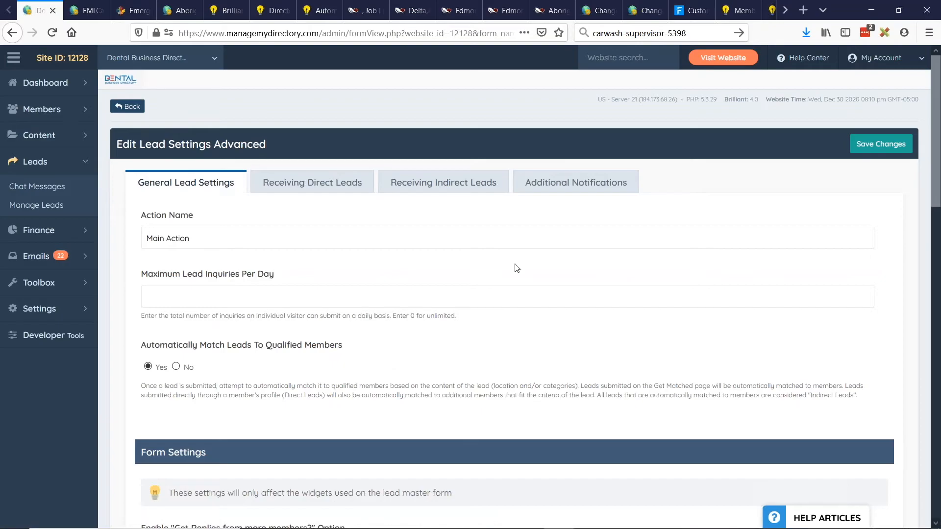
{"action": "left_click", "coordinate": [297, 188]}
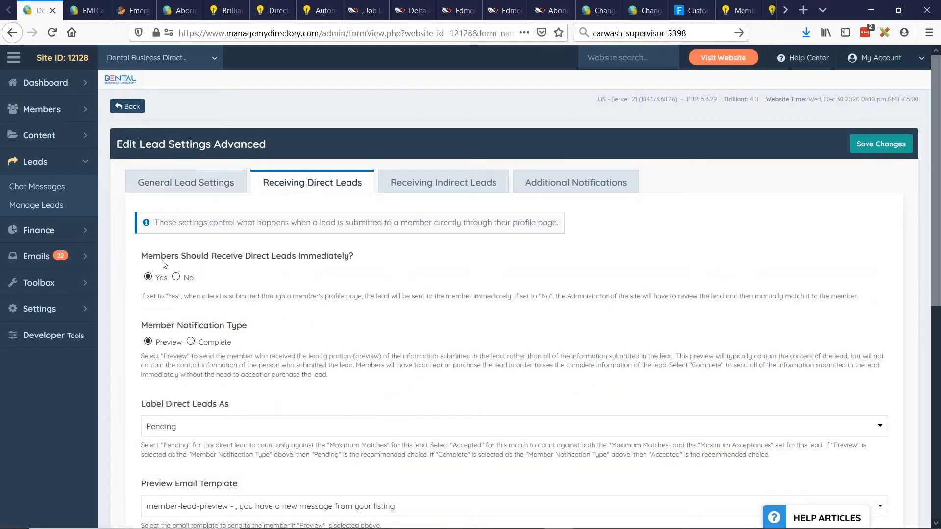
{"action": "left_click_drag", "start_coordinate": [143, 261], "coordinate": [352, 258]}
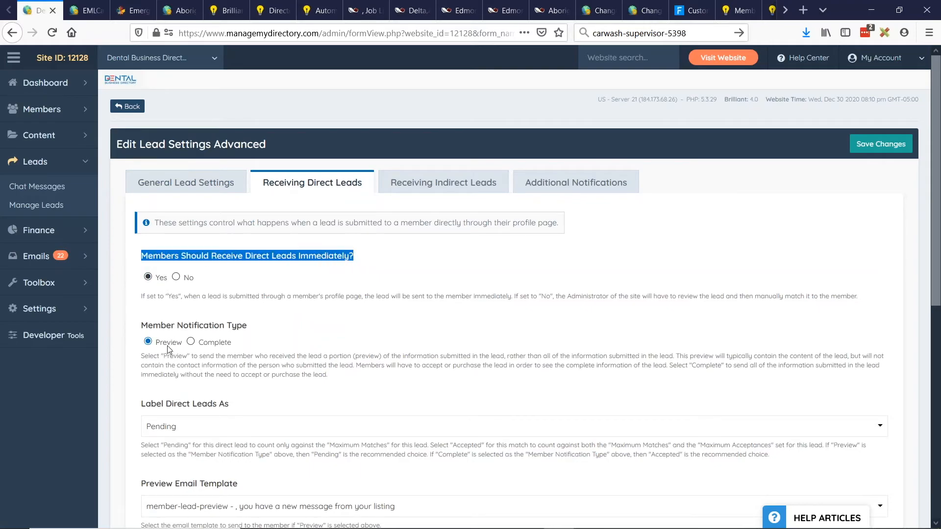
{"action": "left_click", "coordinate": [460, 191]}
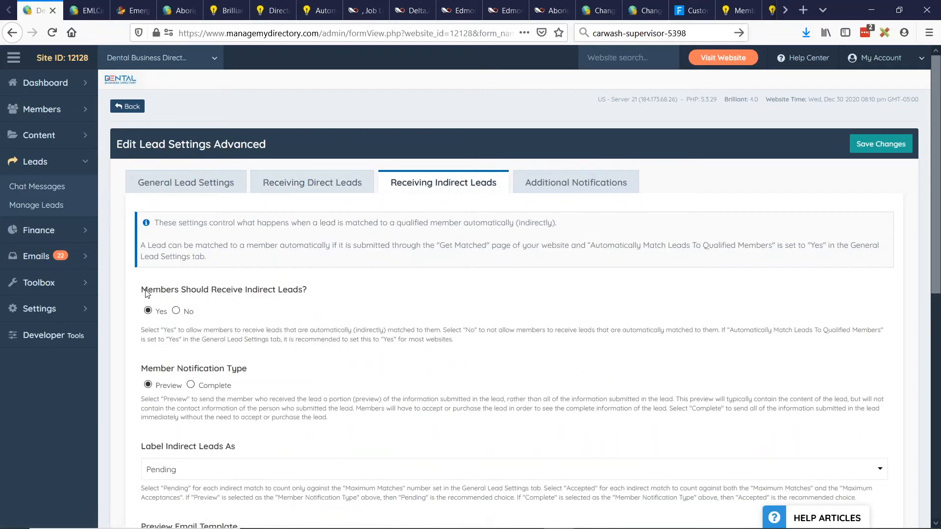
{"action": "left_click_drag", "start_coordinate": [146, 293], "coordinate": [312, 293]}
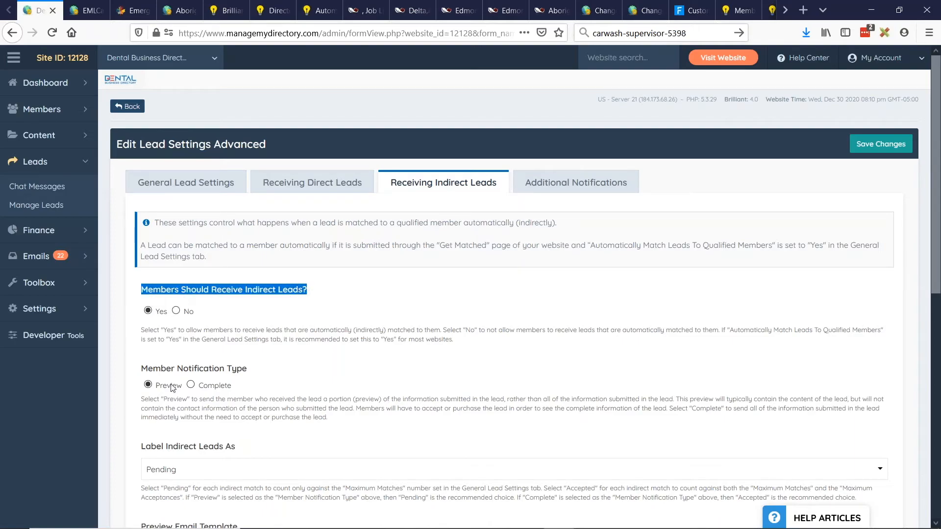
{"action": "left_click", "coordinate": [189, 189]}
{"action": "left_click_drag", "start_coordinate": [142, 346], "coordinate": [350, 354]}
{"action": "left_click", "coordinate": [351, 354]}
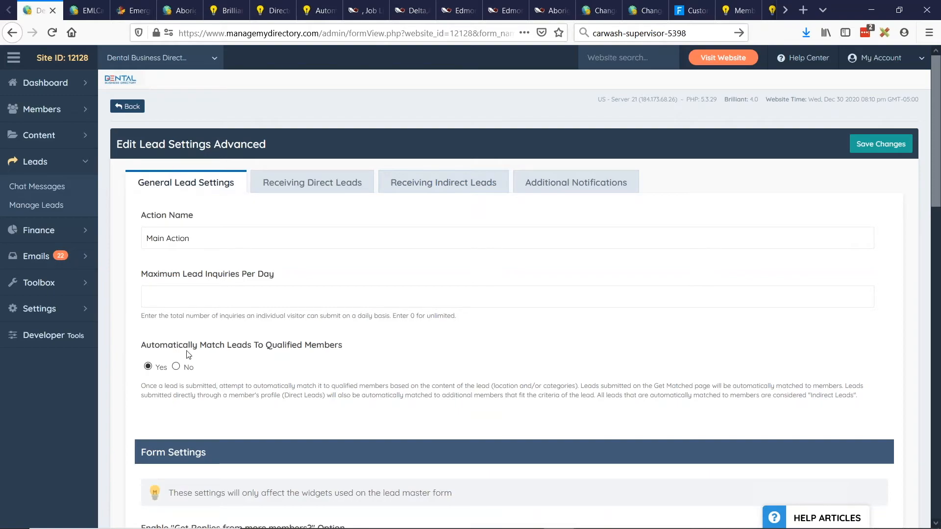
{"action": "left_click_drag", "start_coordinate": [142, 347], "coordinate": [324, 345]}
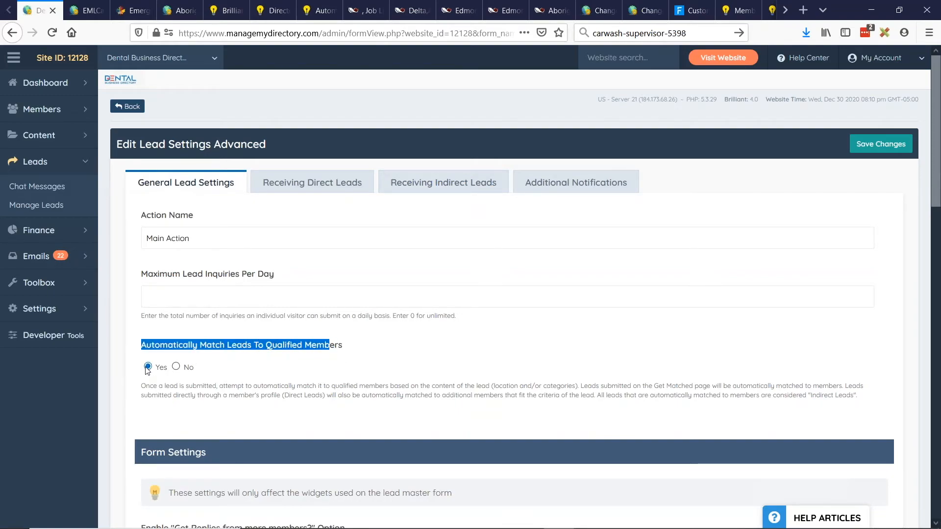
{"action": "key", "text": "shift+Tab"}
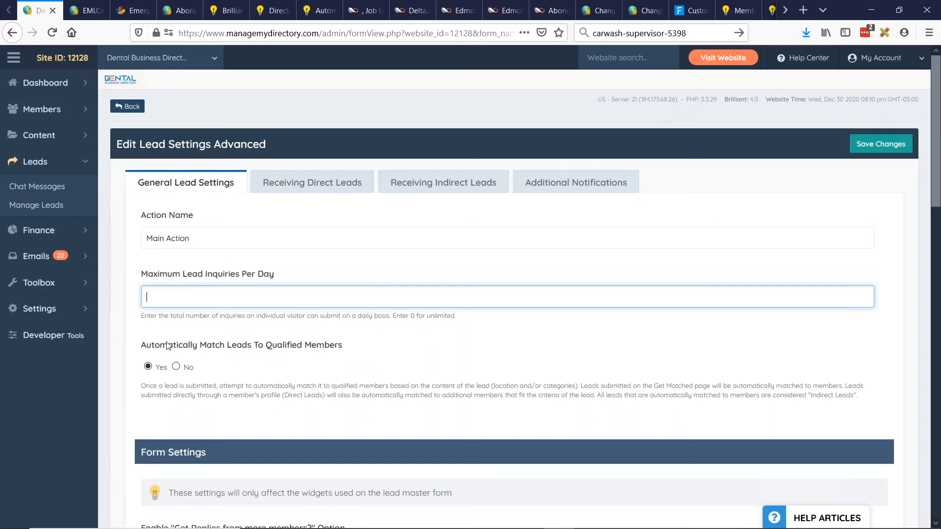
Step: Examine the additional lead notifications for the admin, then those for third parties and SMS
{"action": "left_click", "coordinate": [578, 182]}
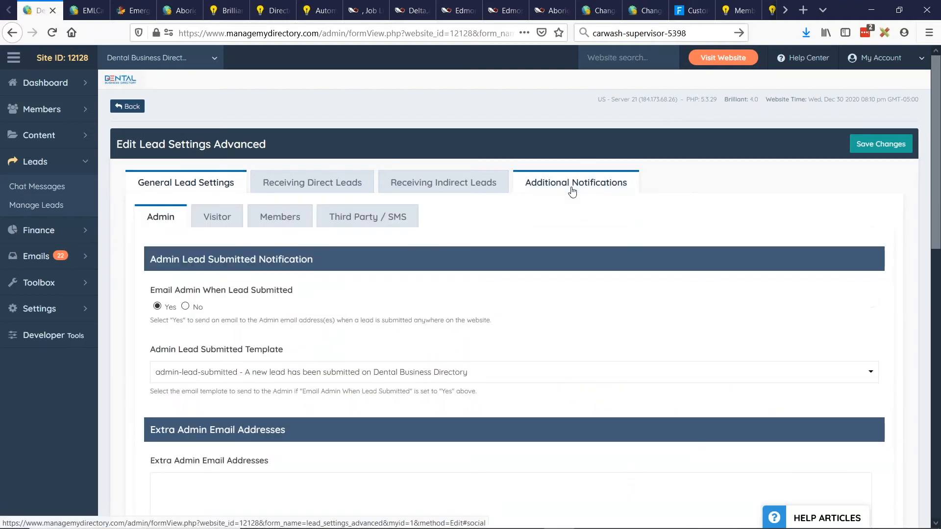
{"action": "scroll", "coordinate": [314, 233], "scroll_direction": "down", "scroll_amount": 2}
{"action": "scroll", "coordinate": [346, 222], "scroll_direction": "down", "scroll_amount": 7}
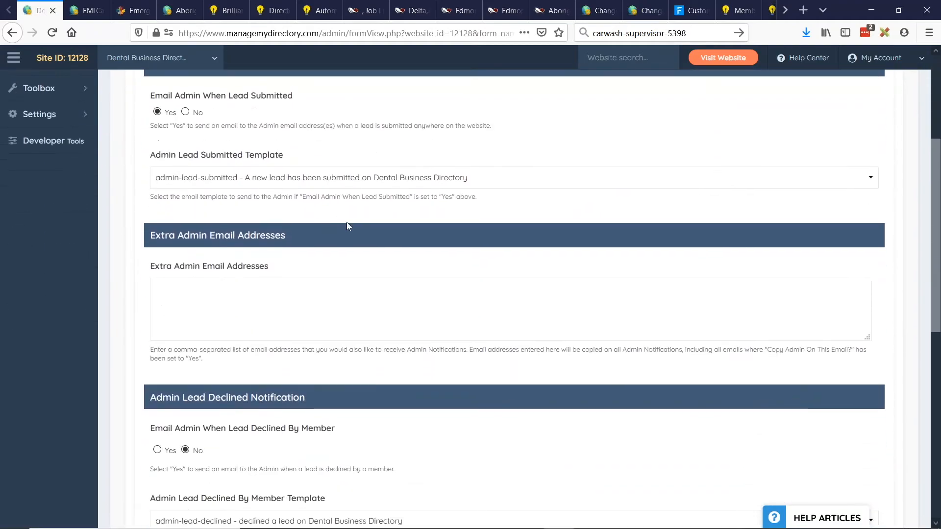
{"action": "scroll", "coordinate": [423, 287], "scroll_direction": "up", "scroll_amount": 2}
{"action": "scroll", "coordinate": [426, 296], "scroll_direction": "up", "scroll_amount": 7}
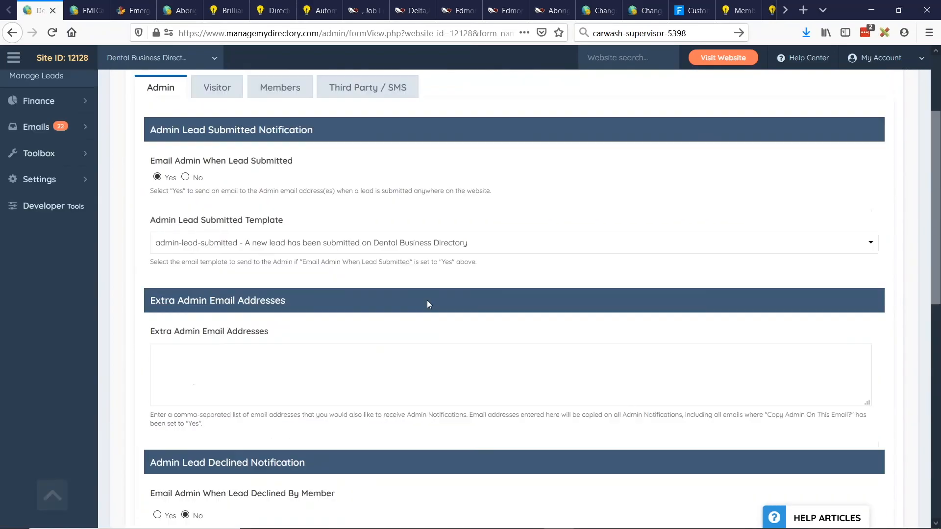
{"action": "scroll", "coordinate": [337, 256], "scroll_direction": "up", "scroll_amount": 1}
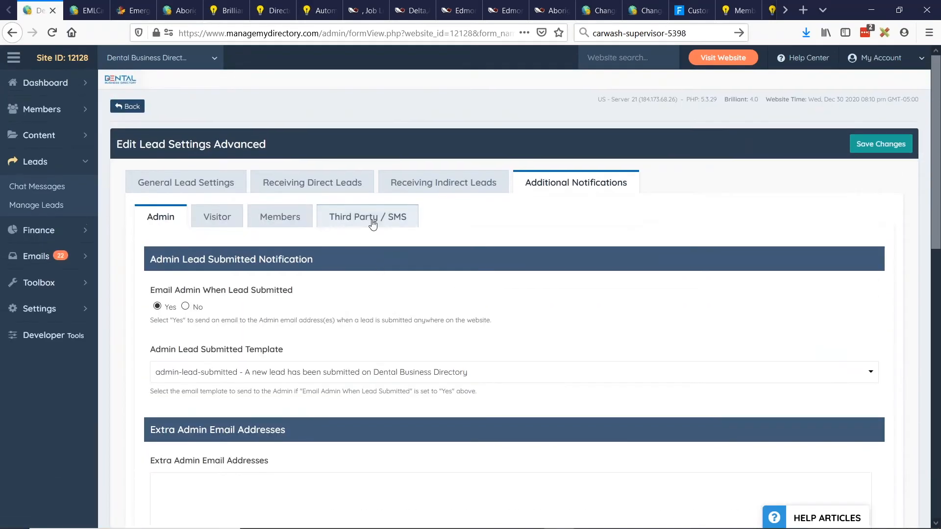
{"action": "left_click", "coordinate": [408, 222]}
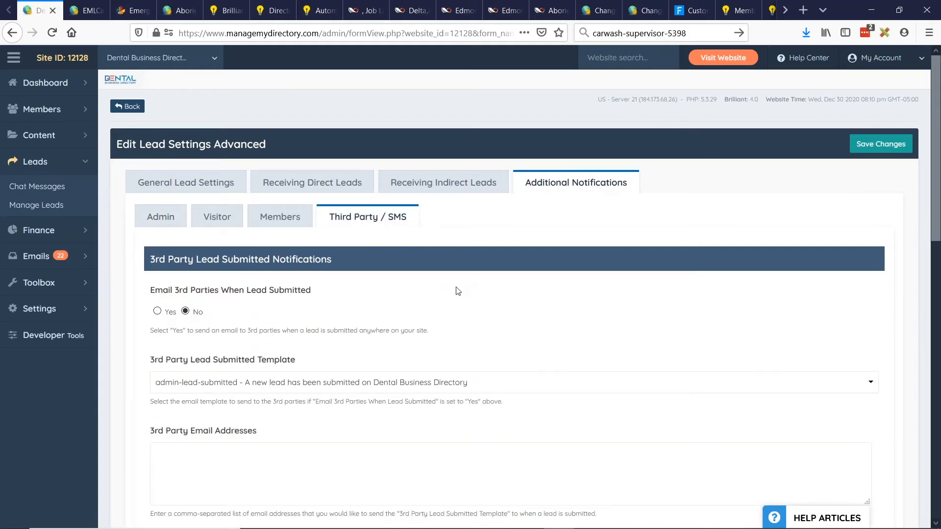
{"action": "scroll", "coordinate": [411, 290], "scroll_direction": "down", "scroll_amount": 3}
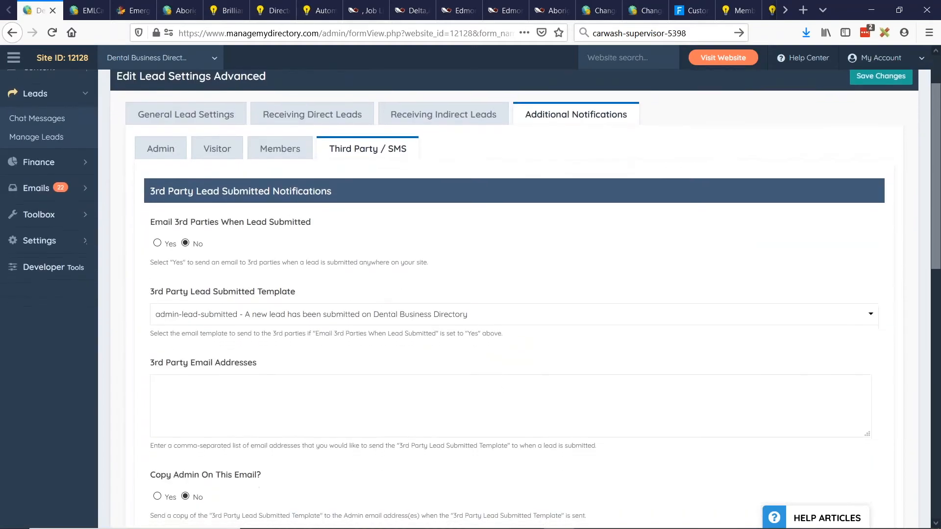
{"action": "scroll", "coordinate": [378, 289], "scroll_direction": "up", "scroll_amount": 4}
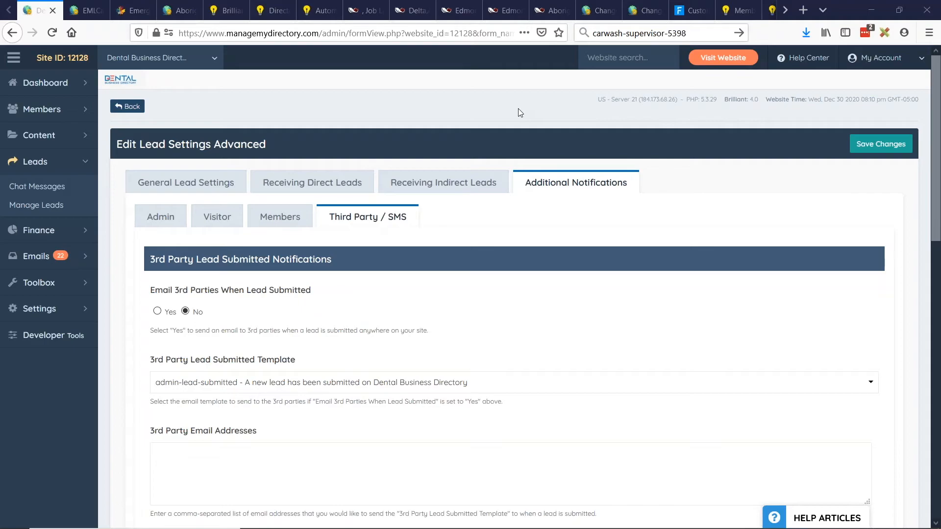
Step: Browse the site's SEO templates and open the "Search Results - Members - Country Only" template for editing
{"action": "left_click", "coordinate": [40, 135]}
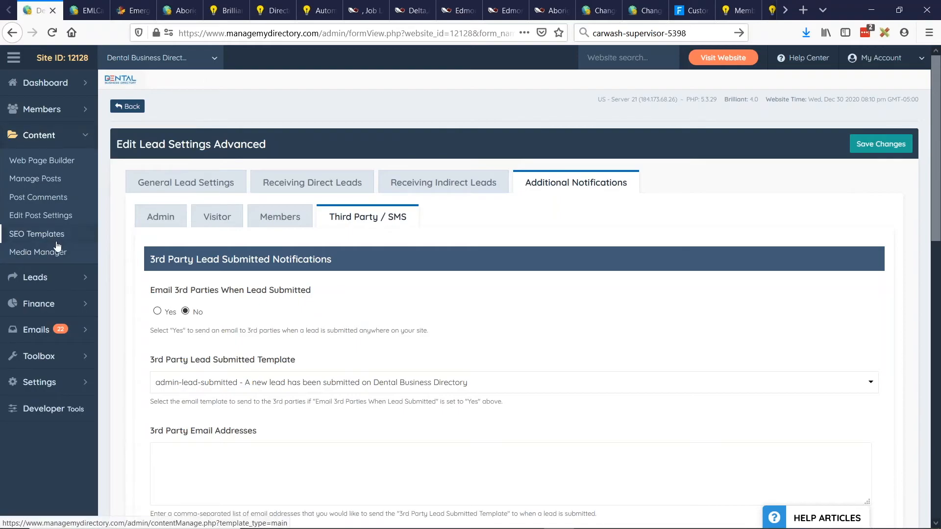
{"action": "left_click", "coordinate": [56, 242]}
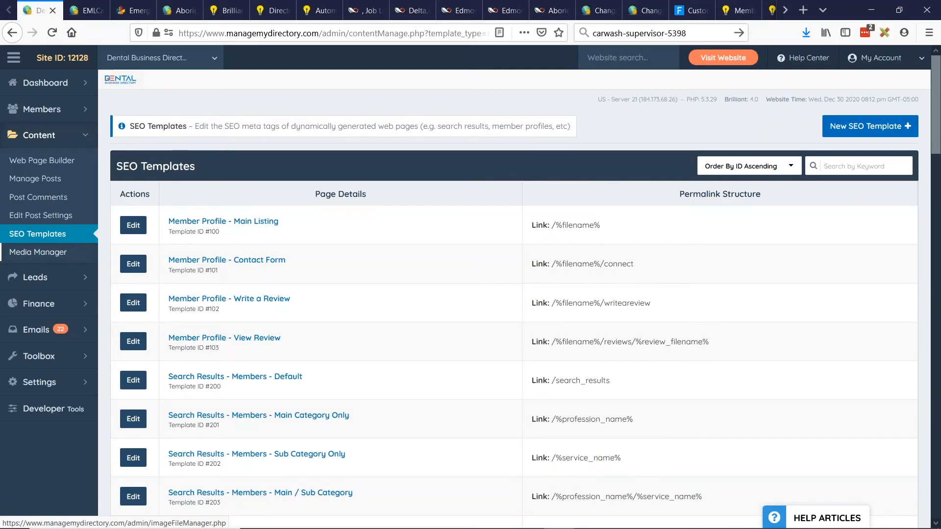
{"action": "scroll", "coordinate": [388, 285], "scroll_direction": "down", "scroll_amount": 2}
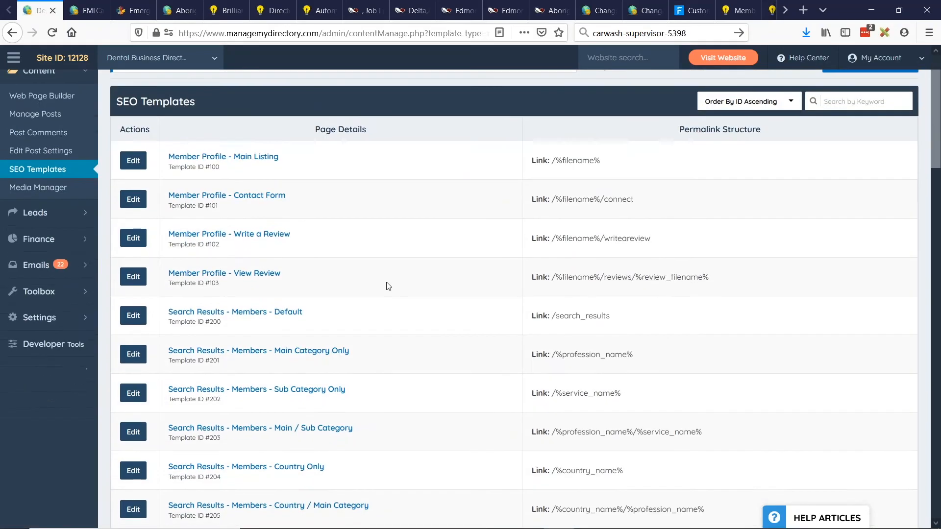
{"action": "scroll", "coordinate": [588, 275], "scroll_direction": "down", "scroll_amount": 3}
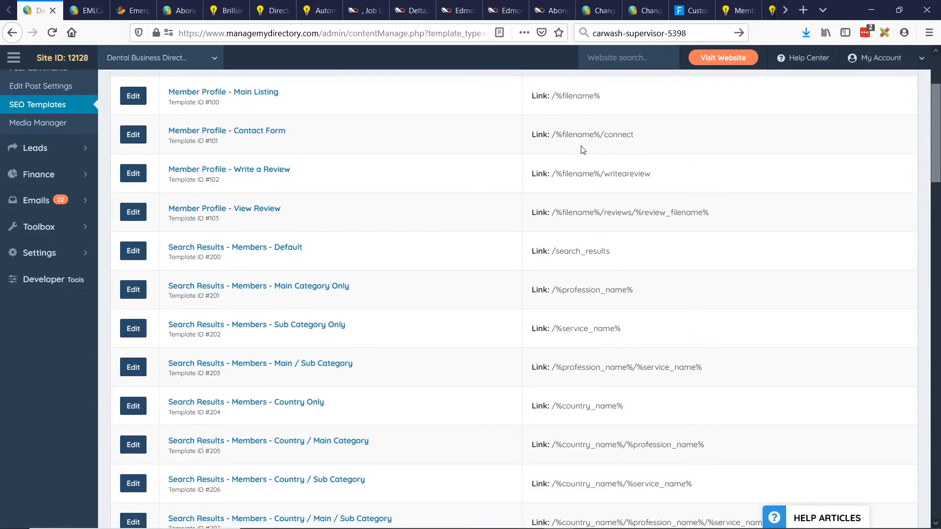
{"action": "scroll", "coordinate": [535, 188], "scroll_direction": "down", "scroll_amount": 3}
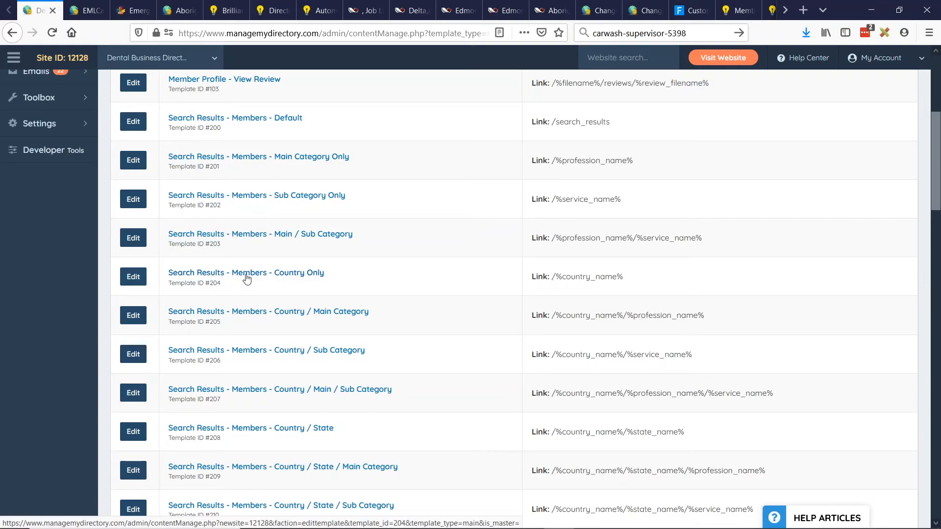
{"action": "left_click", "coordinate": [130, 280]}
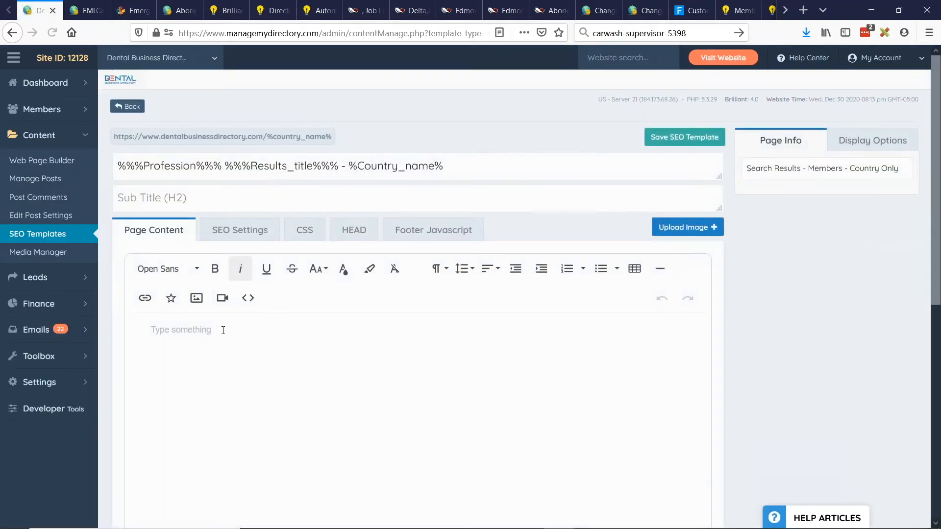
Step: Examine the template's SEO settings, highlighting the variables in the page meta title and the Social Media Sharing section
{"action": "left_click", "coordinate": [239, 230]}
{"action": "scroll", "coordinate": [196, 281], "scroll_direction": "down", "scroll_amount": 2}
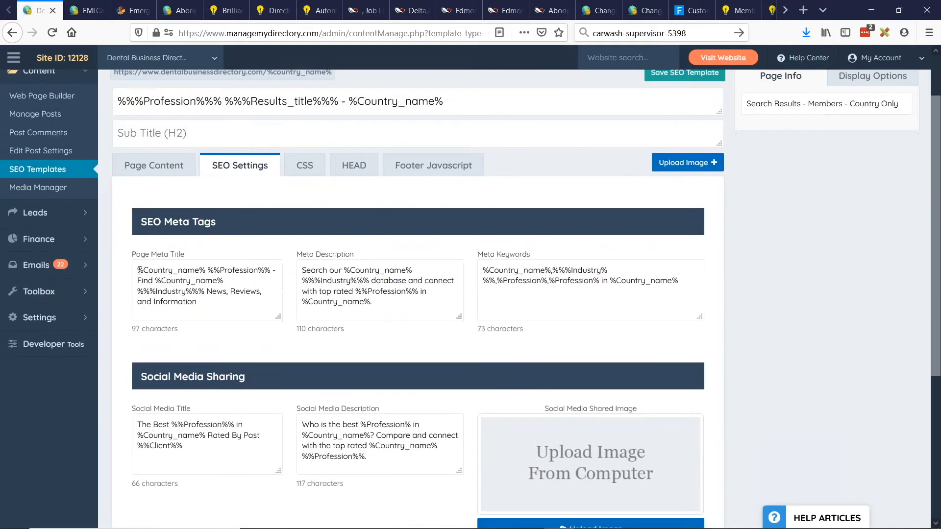
{"action": "left_click_drag", "start_coordinate": [140, 270], "coordinate": [271, 266]}
{"action": "left_click", "coordinate": [218, 277]}
{"action": "left_click_drag", "start_coordinate": [175, 287], "coordinate": [225, 284]}
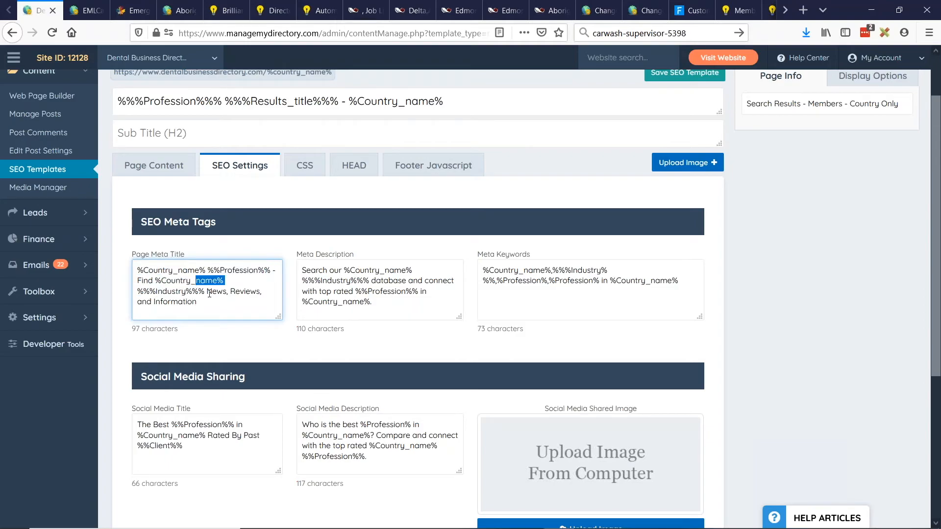
{"action": "left_click", "coordinate": [223, 289]}
{"action": "scroll", "coordinate": [495, 309], "scroll_direction": "down", "scroll_amount": 2}
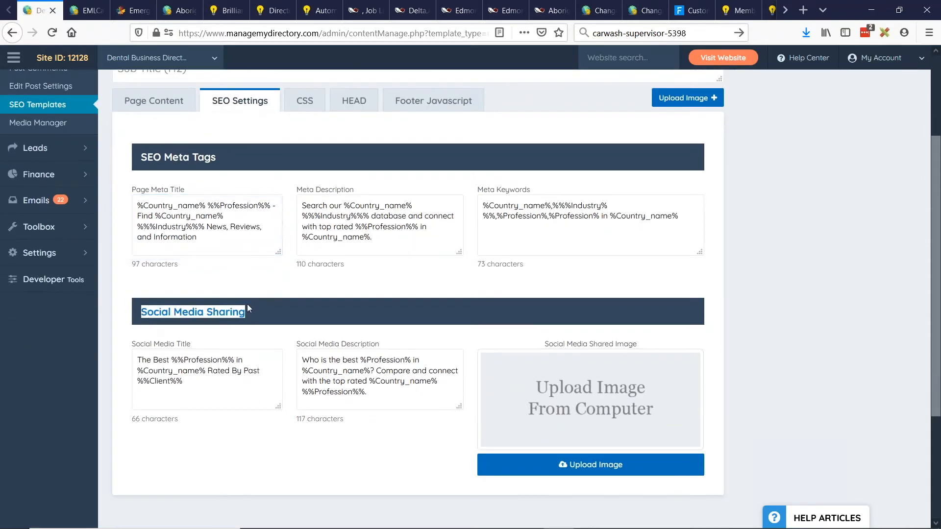
{"action": "left_click_drag", "start_coordinate": [147, 316], "coordinate": [247, 306]}
{"action": "scroll", "coordinate": [410, 334], "scroll_direction": "up", "scroll_amount": 3}
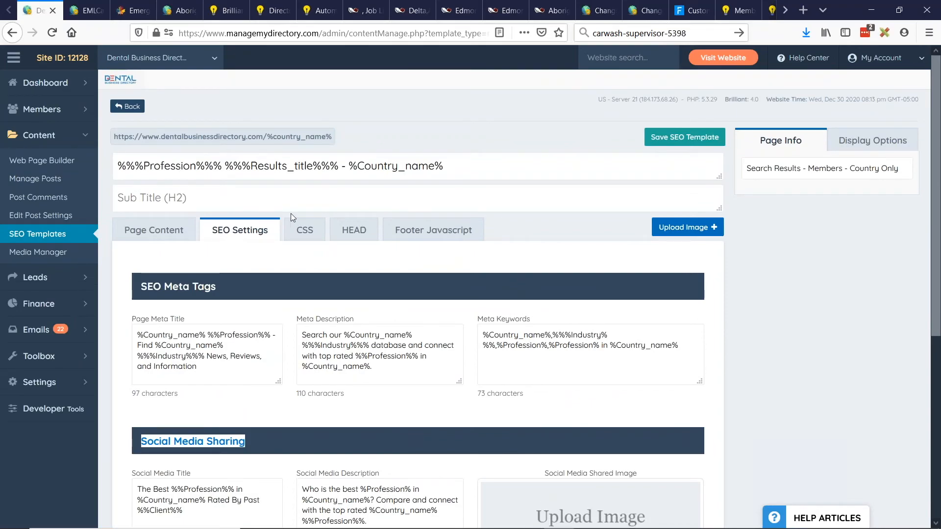
Step: Start a new web page in the Web Page Builder and point out its H1 title and H2 subtitle fields
{"action": "left_click", "coordinate": [37, 166]}
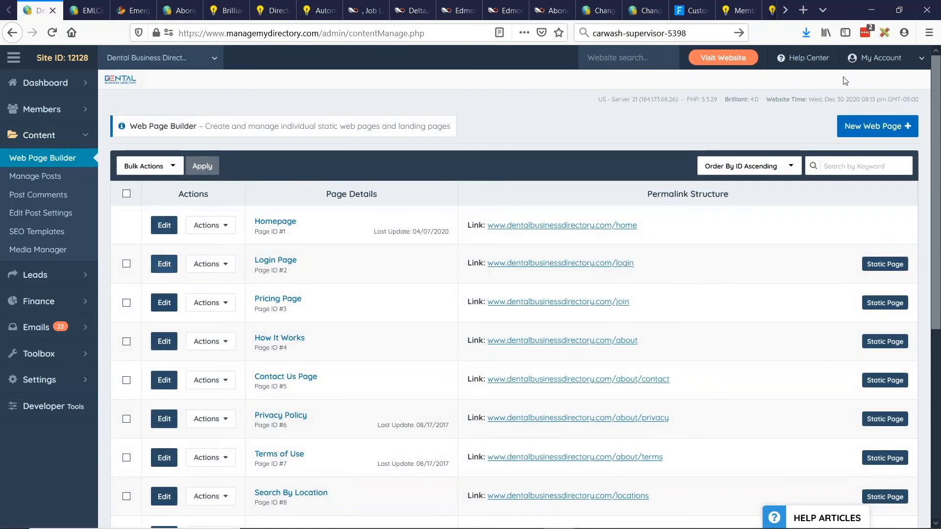
{"action": "left_click", "coordinate": [853, 138]}
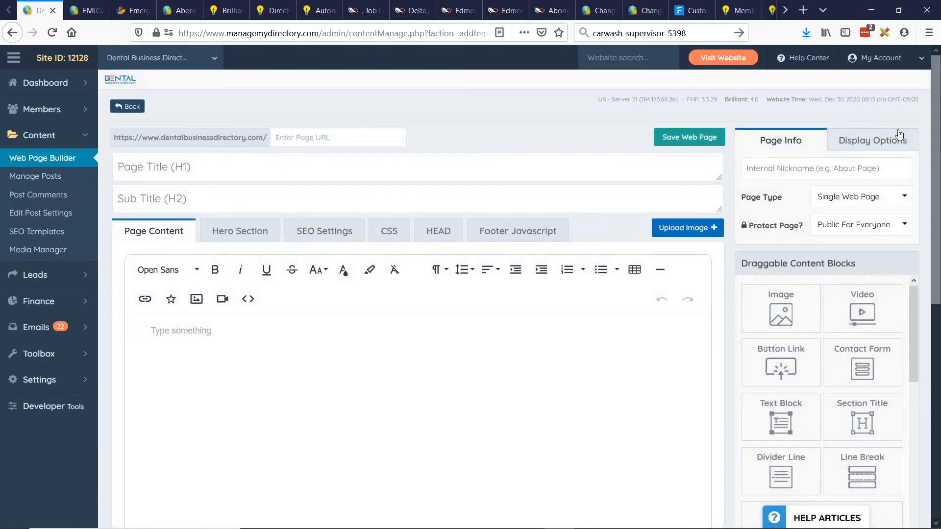
{"action": "left_click", "coordinate": [210, 164]}
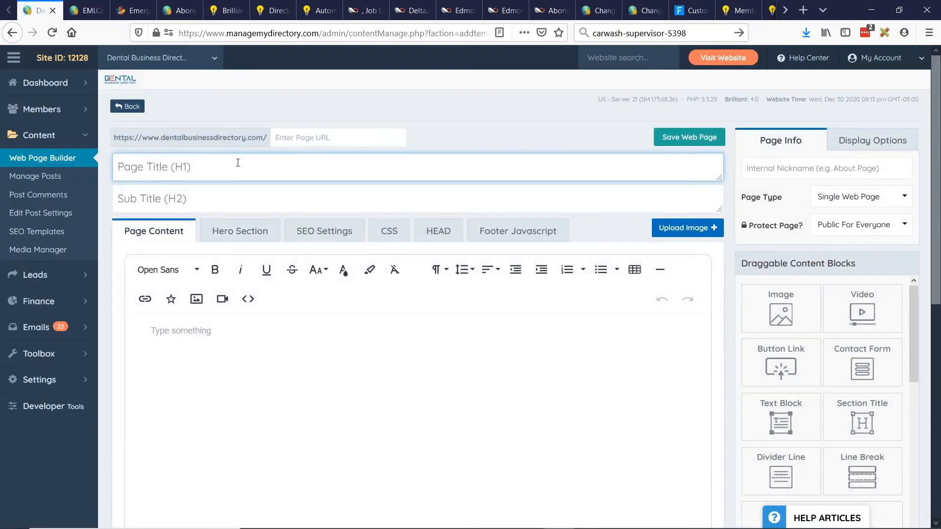
{"action": "left_click", "coordinate": [186, 201]}
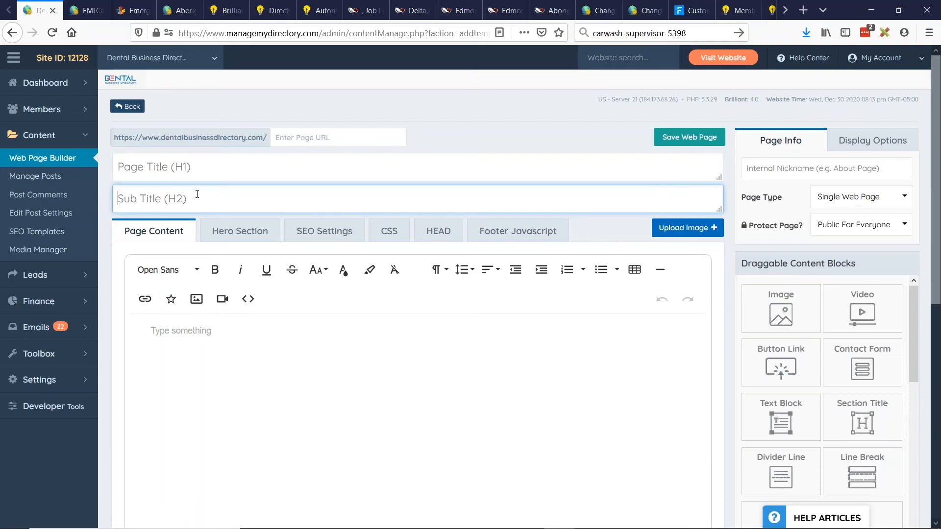
Step: Examine the new web page's SEO settings, covering the meta tags and social media sharing fields
{"action": "left_click", "coordinate": [325, 232]}
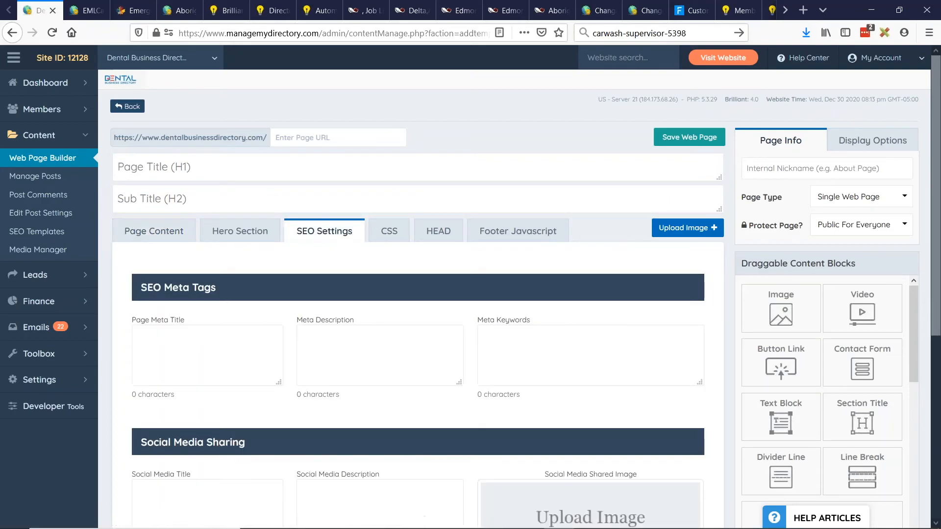
{"action": "scroll", "coordinate": [325, 232], "scroll_direction": "down", "scroll_amount": 2}
{"action": "scroll", "coordinate": [219, 307], "scroll_direction": "down", "scroll_amount": 2}
{"action": "scroll", "coordinate": [196, 294], "scroll_direction": "up", "scroll_amount": 3}
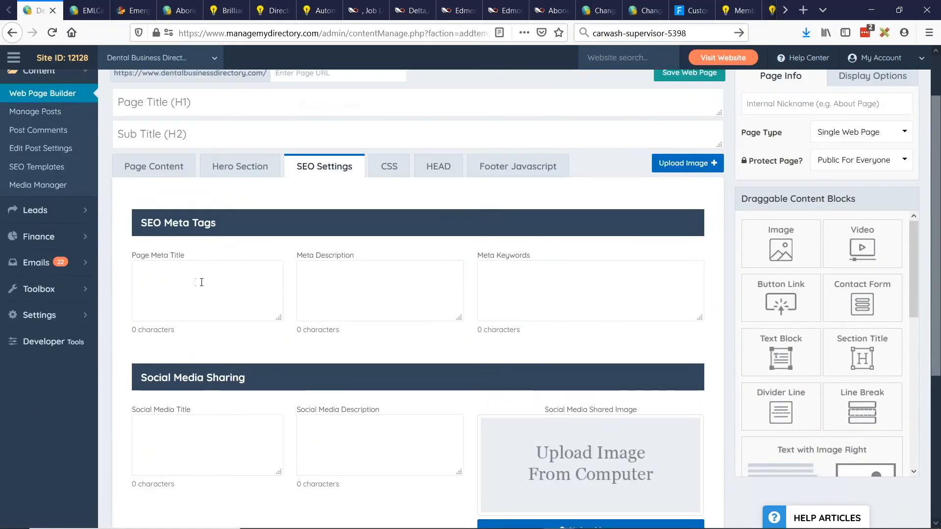
{"action": "scroll", "coordinate": [201, 283], "scroll_direction": "up", "scroll_amount": 2}
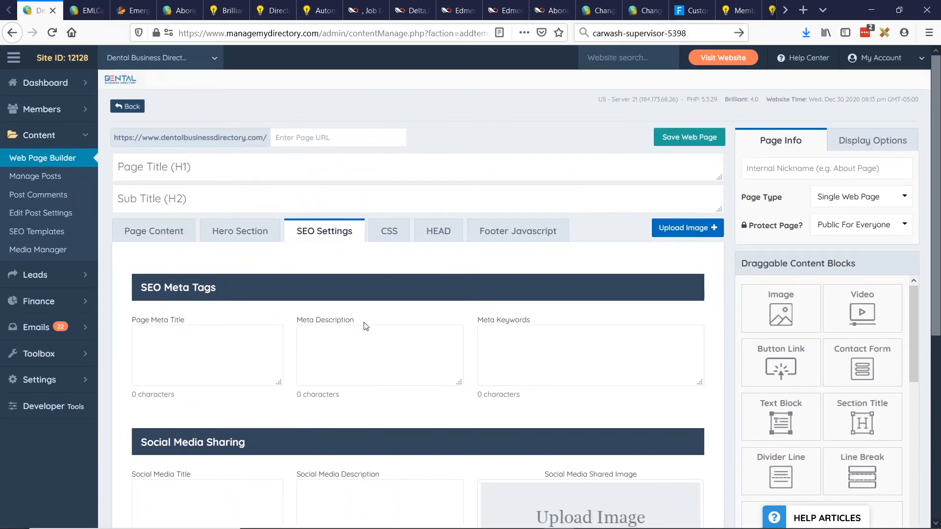